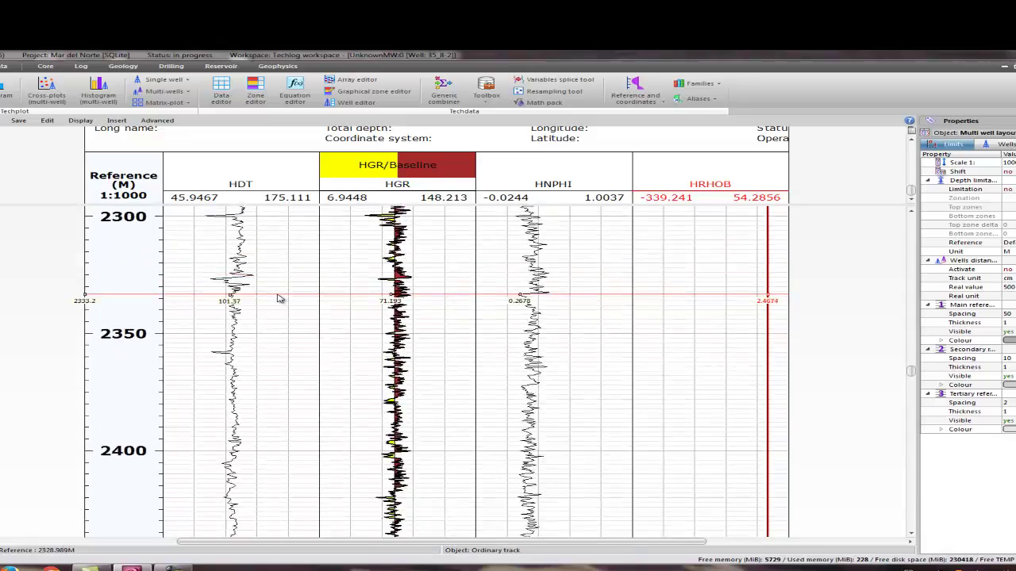
Examine the HRHOB curve in the log layout down the well for anomalous density spikes
scroll(279, 298, "down", 10)
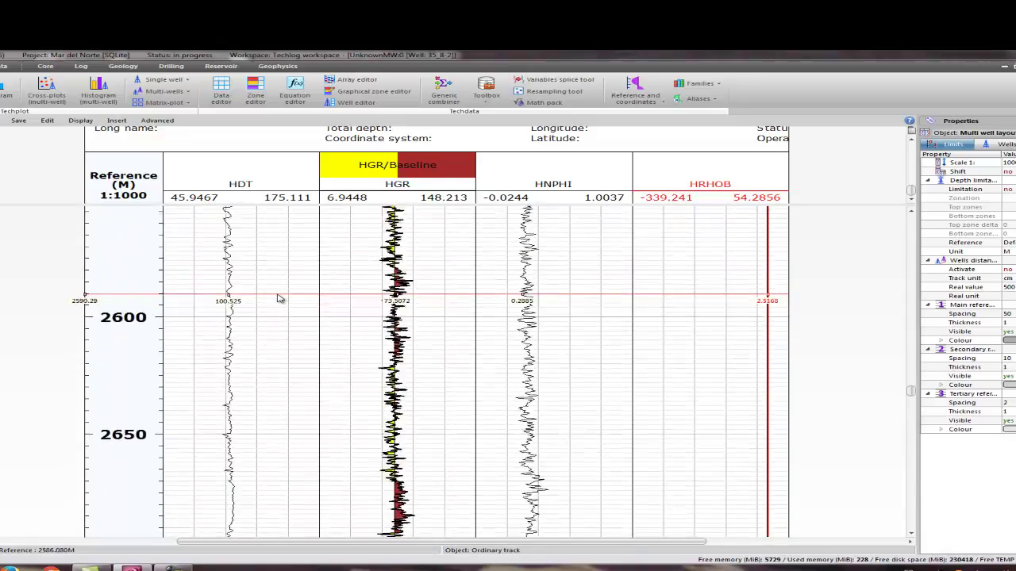
scroll(278, 298, "down", 10)
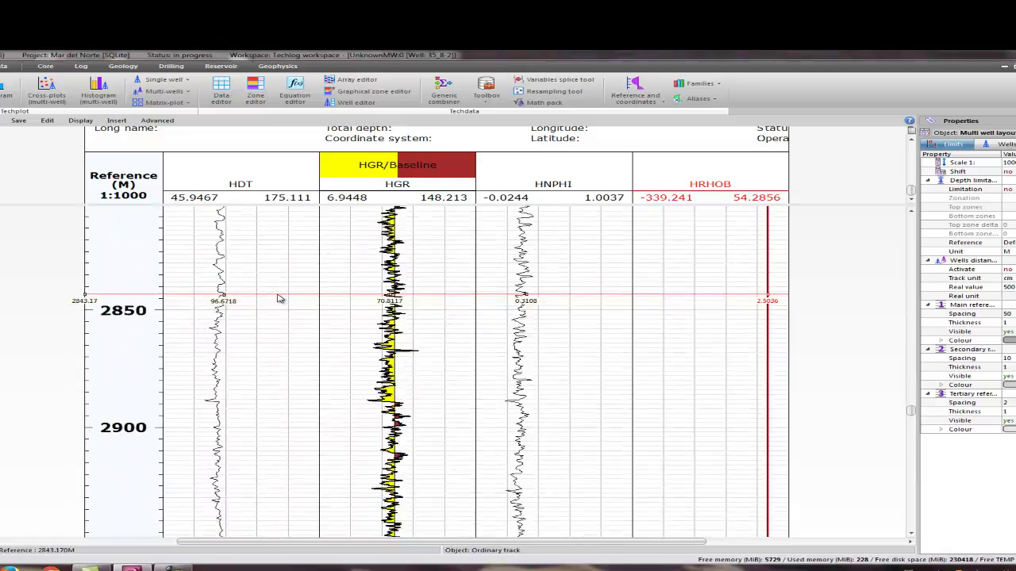
scroll(278, 298, "down", 10)
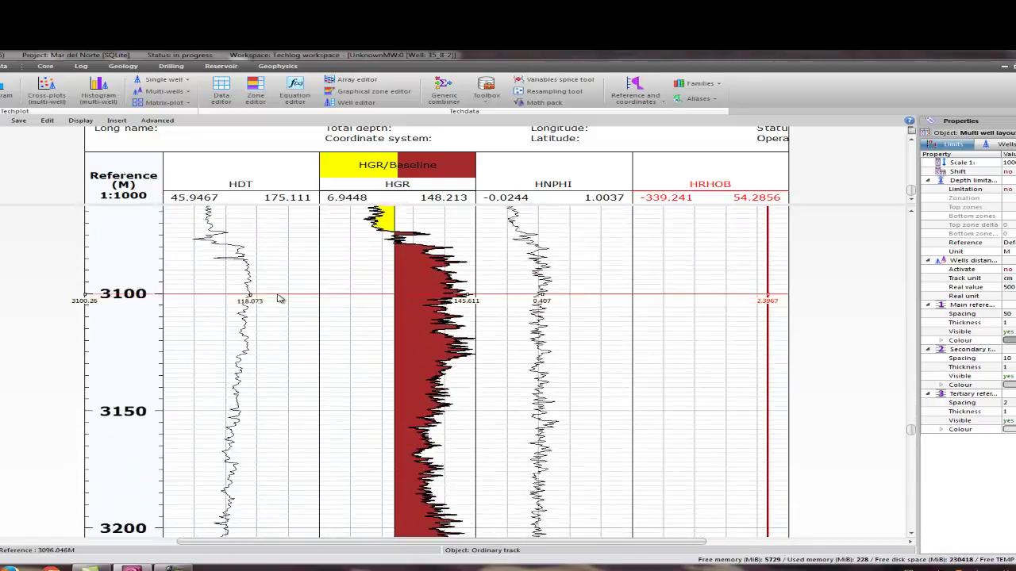
scroll(278, 298, "down", 5)
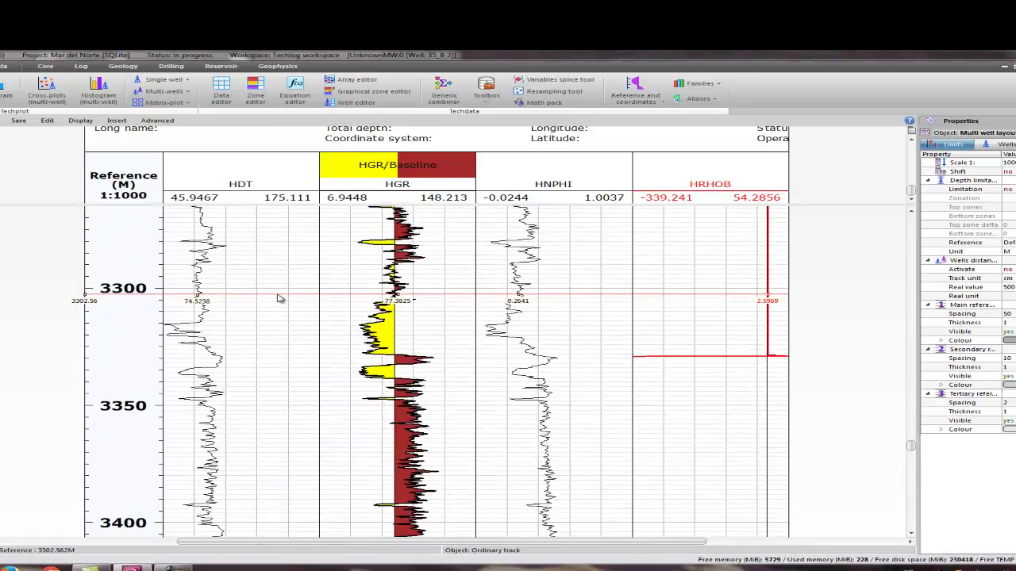
scroll(278, 298, "down", 1)
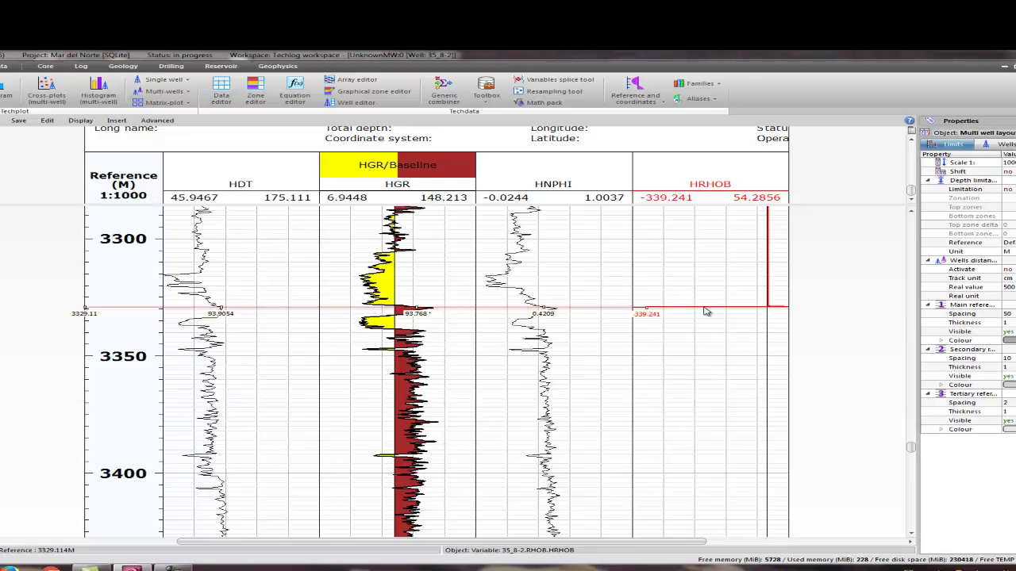
scroll(706, 312, "down", 10)
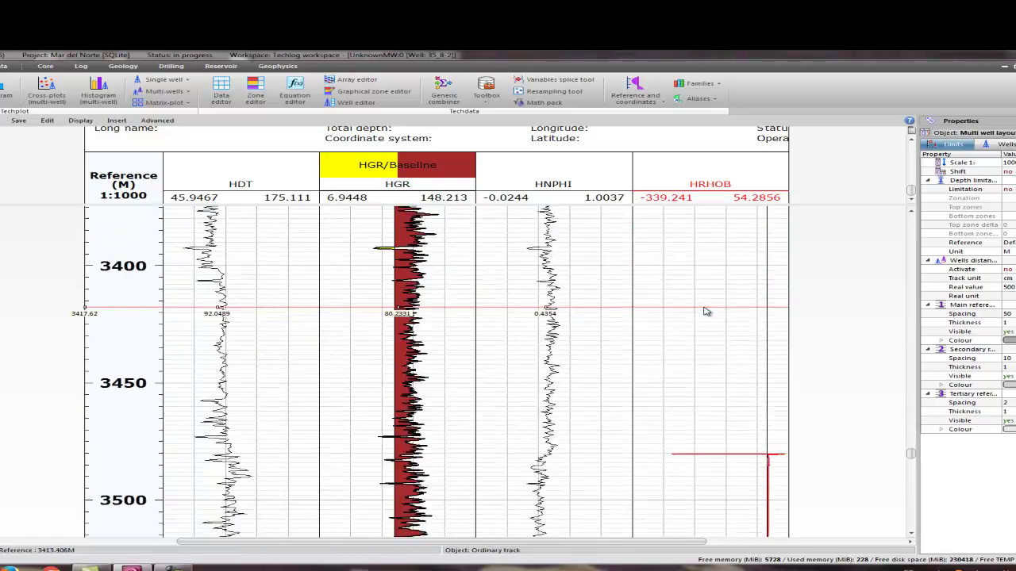
scroll(707, 312, "down", 2)
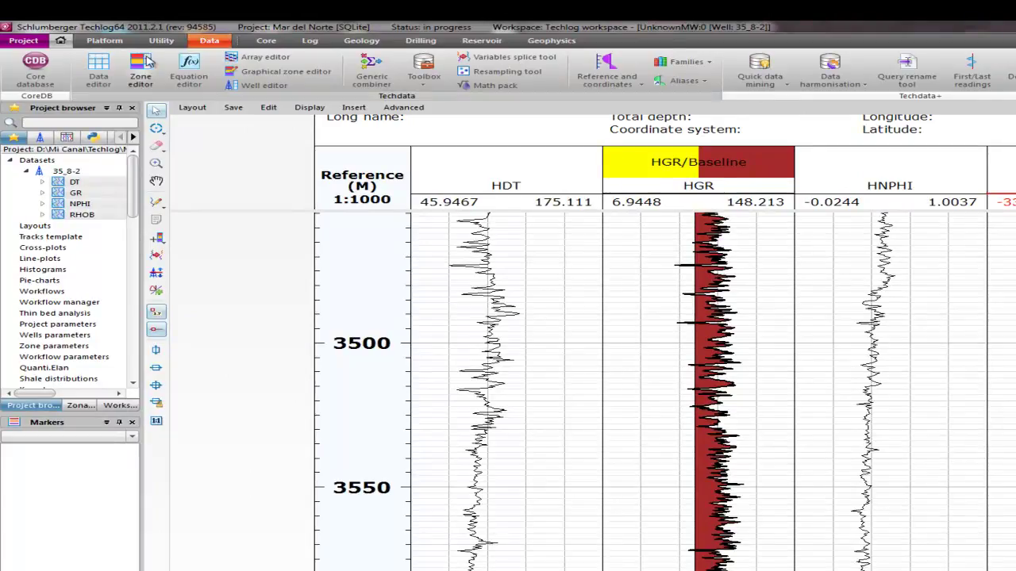
Load the RHOB dataset of well 35_8-2 in the data editor and send it to Excel
left_click(98, 68)
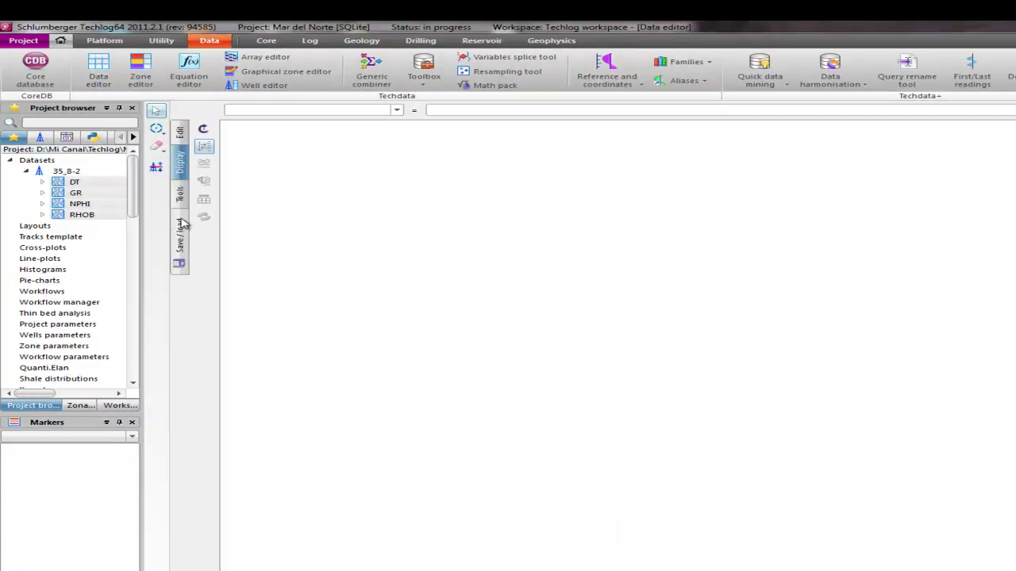
left_click(93, 216)
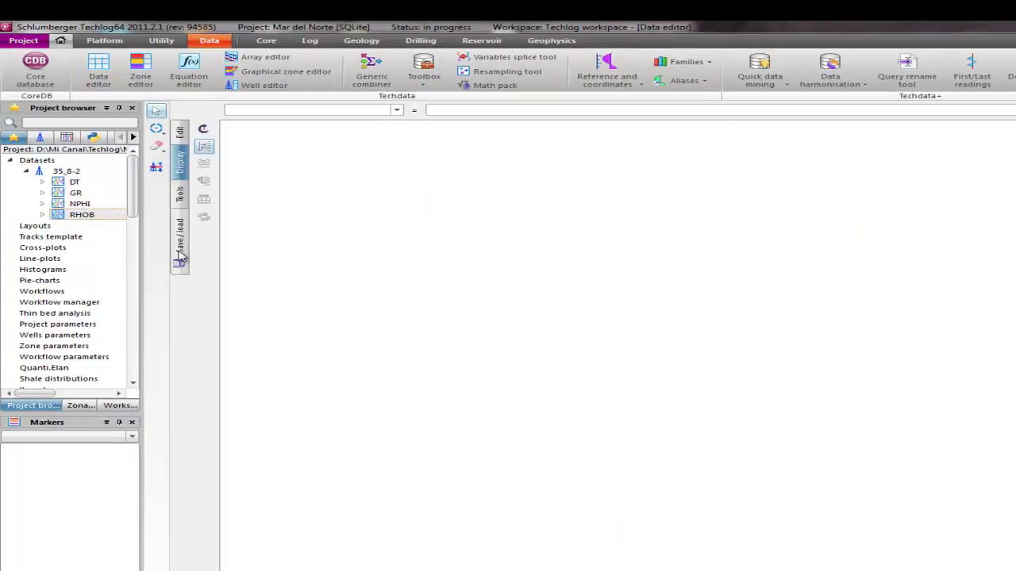
double_click(75, 182)
left_click_drag(74, 182, 279, 145)
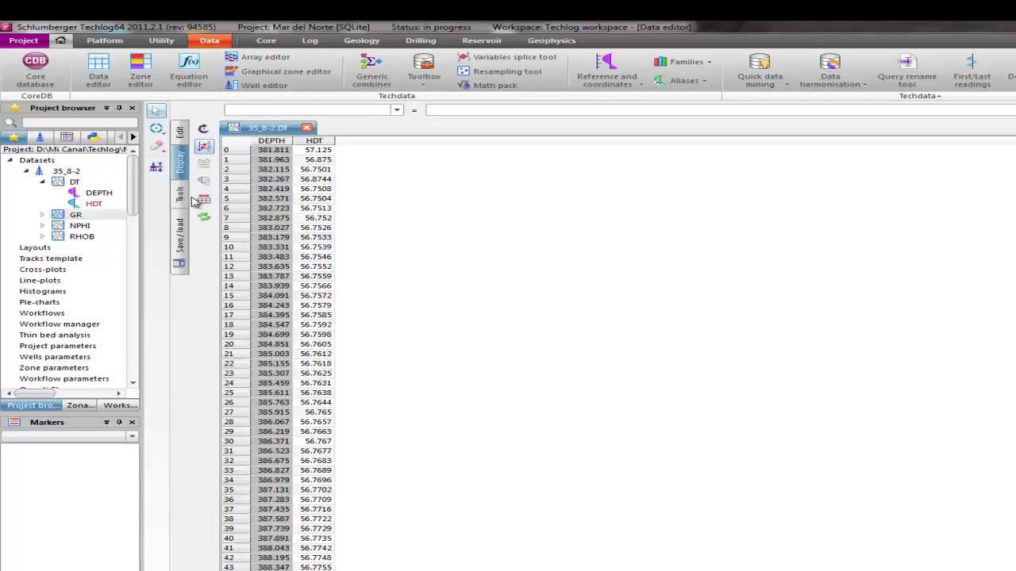
left_click(306, 127)
left_click_drag(73, 237, 319, 259)
left_click(177, 194)
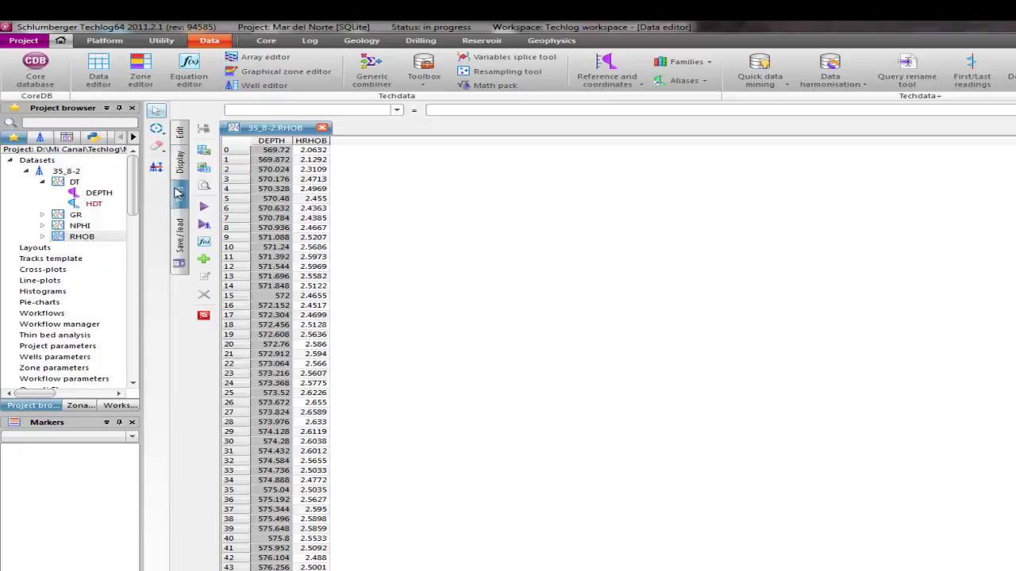
left_click(204, 152)
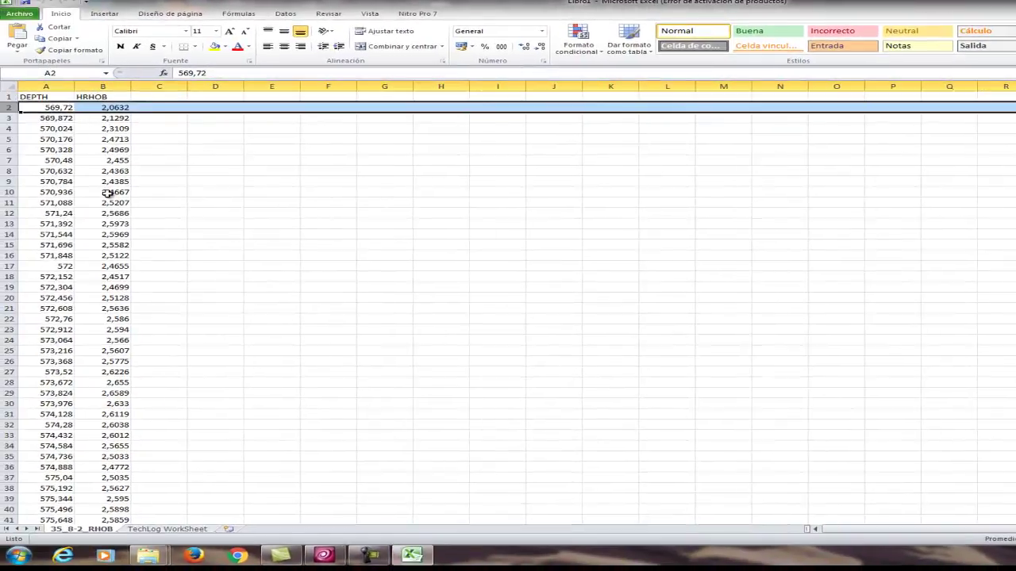
Add filters to the DEPTH and HRHOB header cells in the exported sheet
left_click_drag(48, 96, 93, 97)
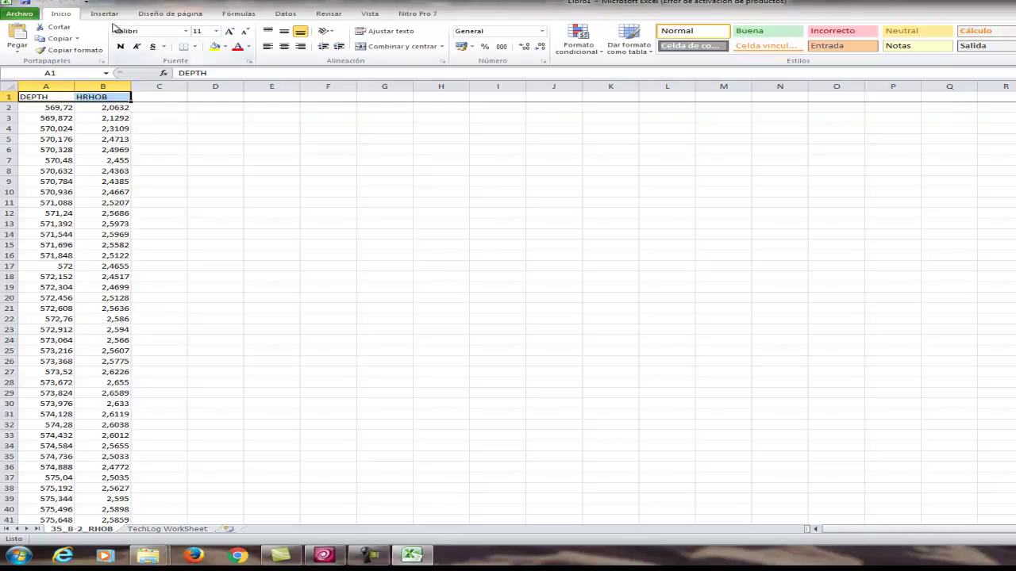
left_click(286, 14)
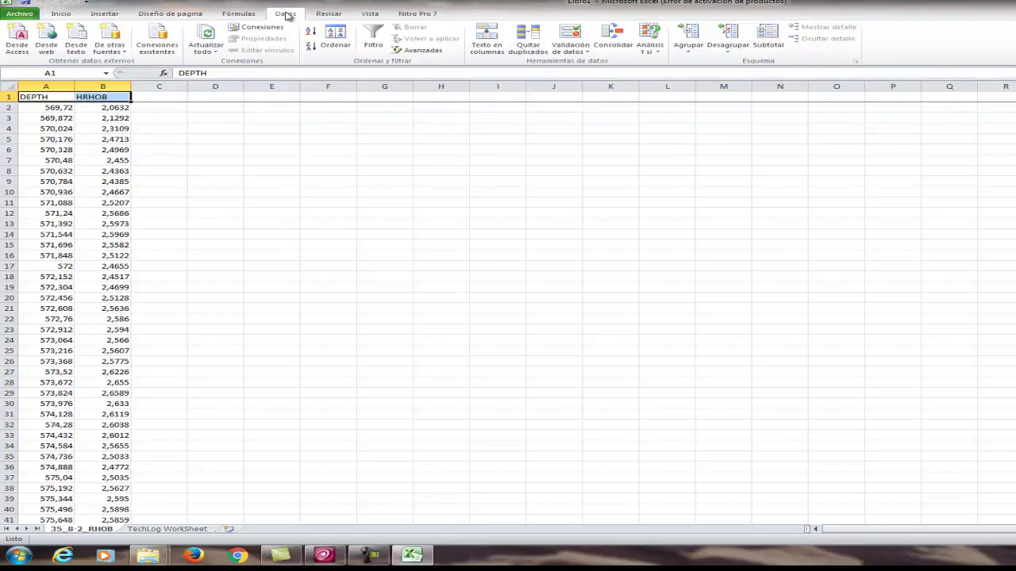
left_click(373, 38)
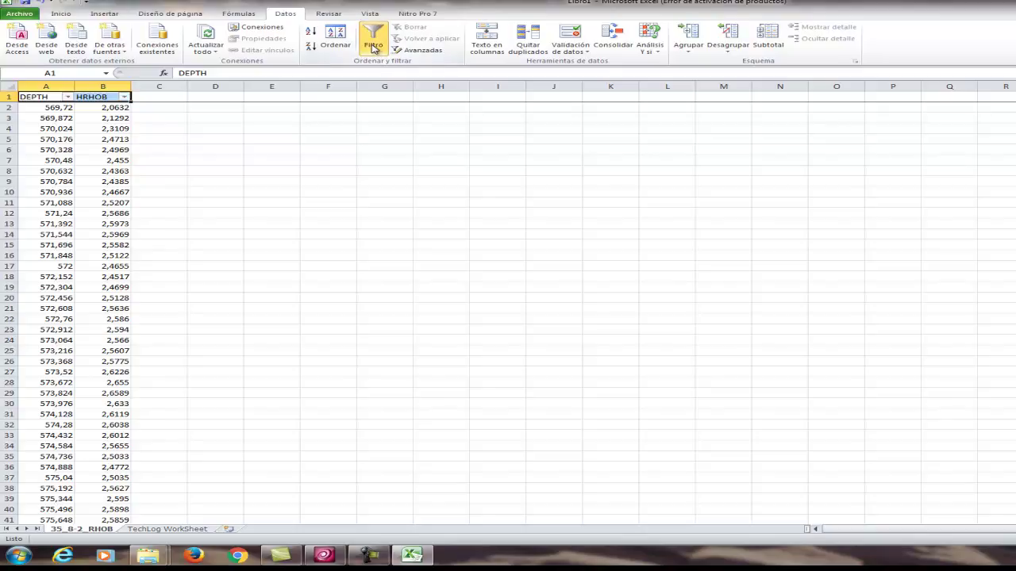
Apply a custom number filter to HRHOB showing values greater than 3 or less than a lower limit
left_click(124, 98)
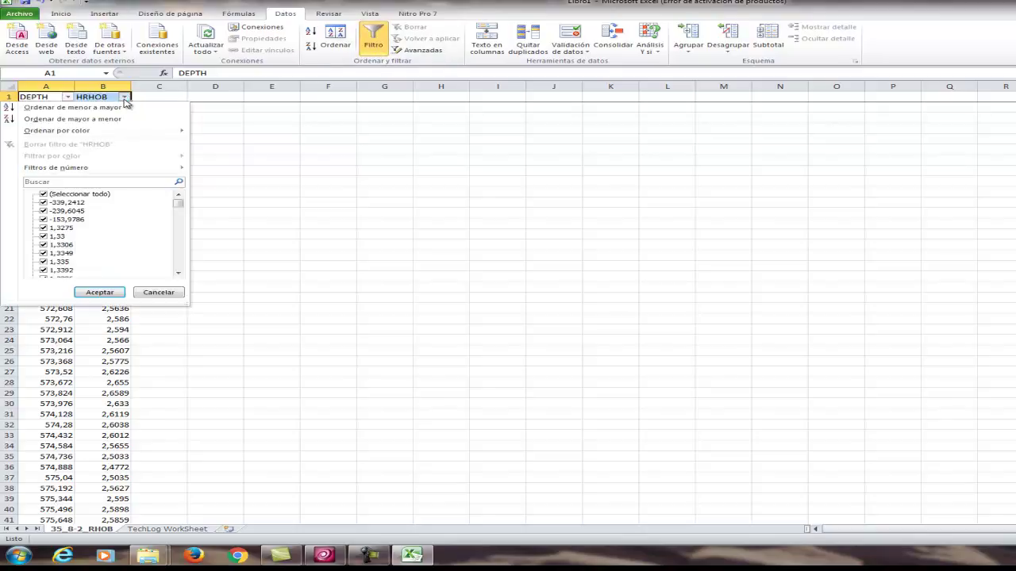
mouse_move(75, 167)
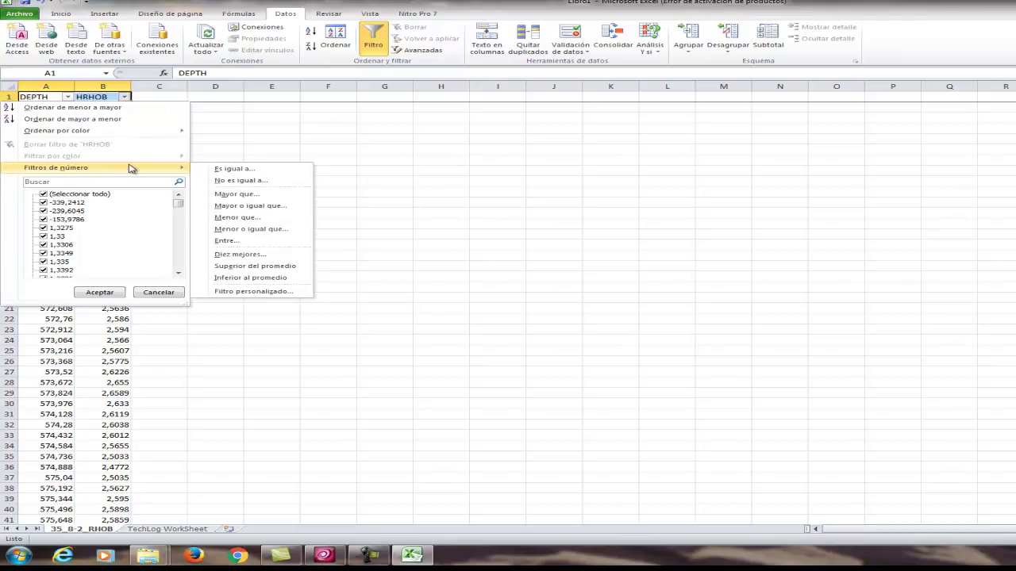
left_click(238, 194)
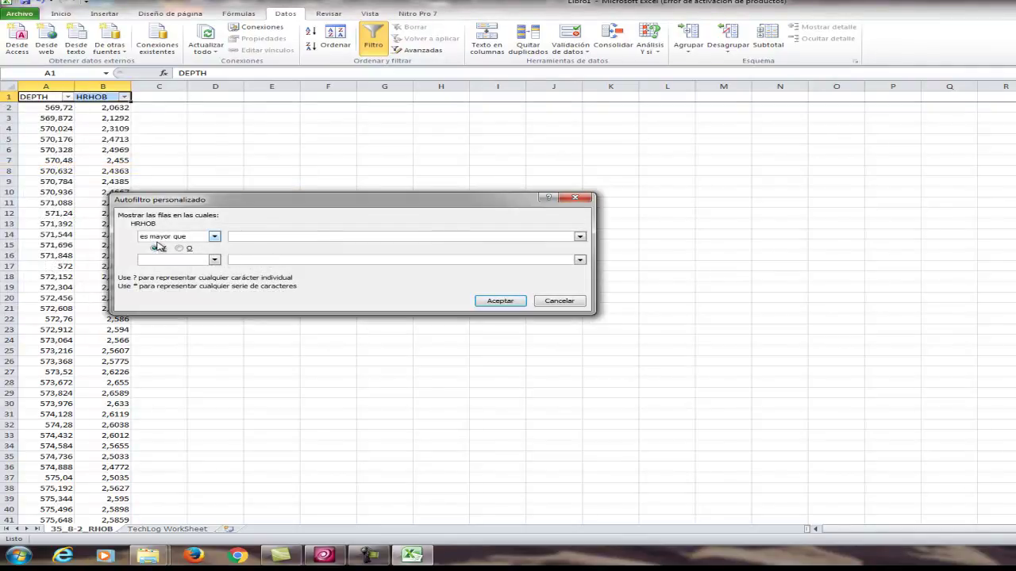
left_click(259, 235)
left_click(180, 249)
left_click(214, 260)
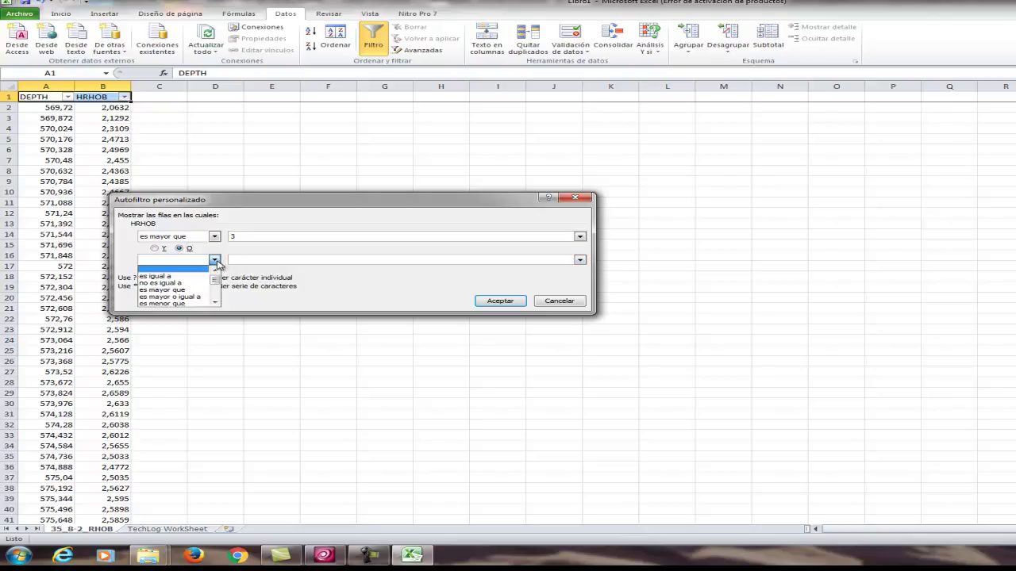
left_click(180, 303)
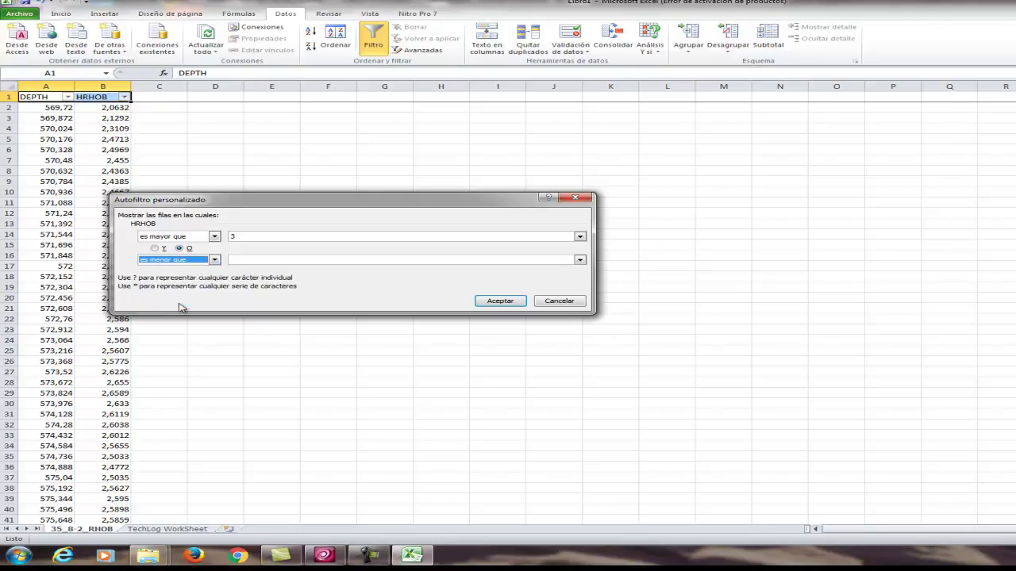
left_click(237, 260)
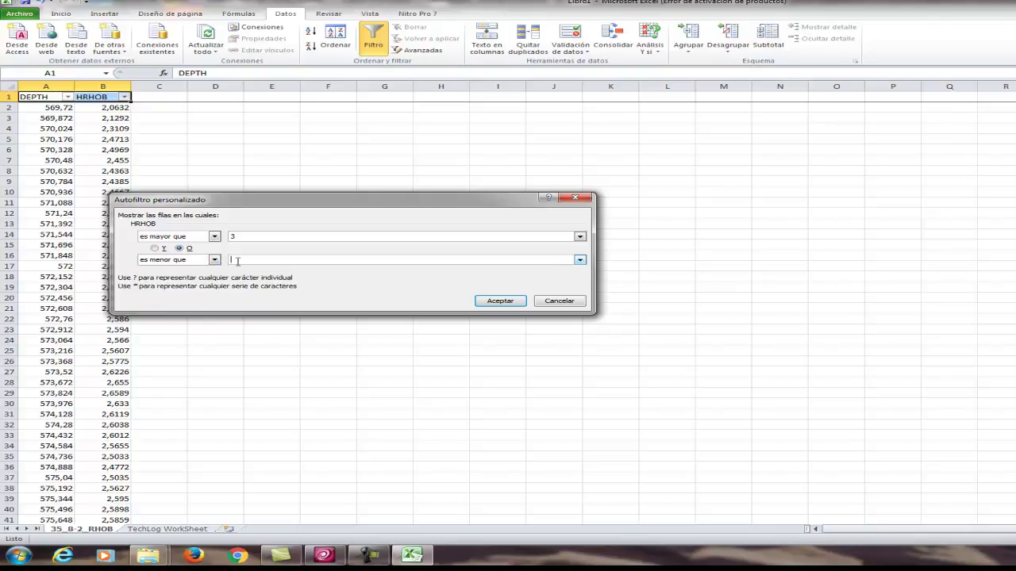
left_click(506, 305)
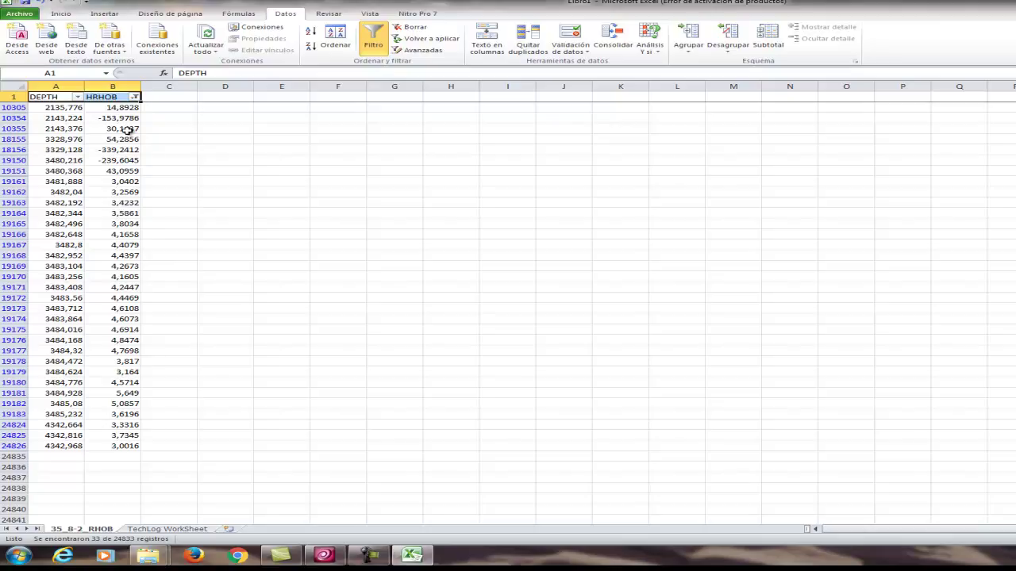
Clear the HRHOB outliers in the filtered rows 10305 through 19151 and in rows 19181 and 19182
left_click_drag(101, 107, 127, 170)
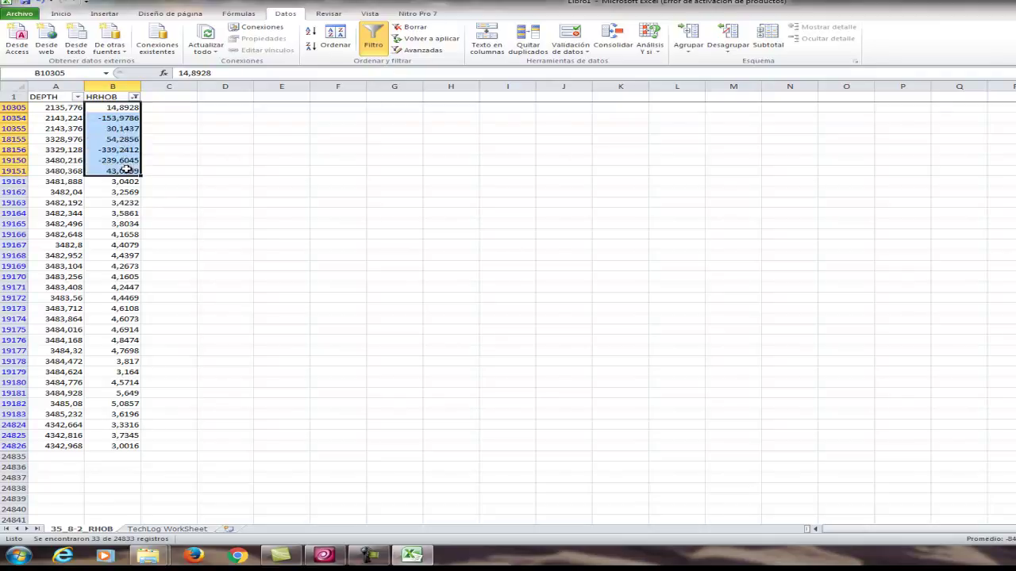
key("Delete")
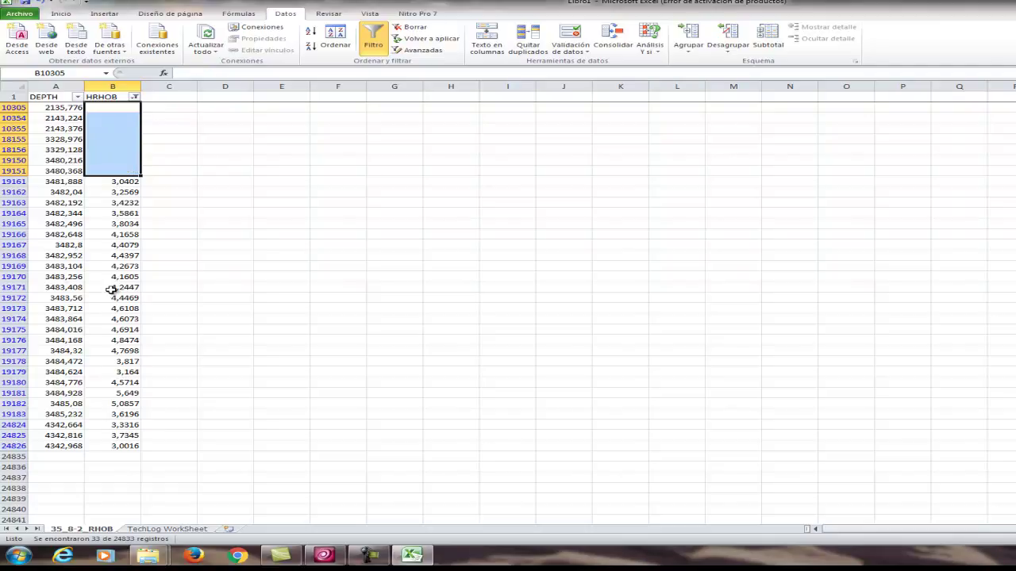
left_click(108, 395)
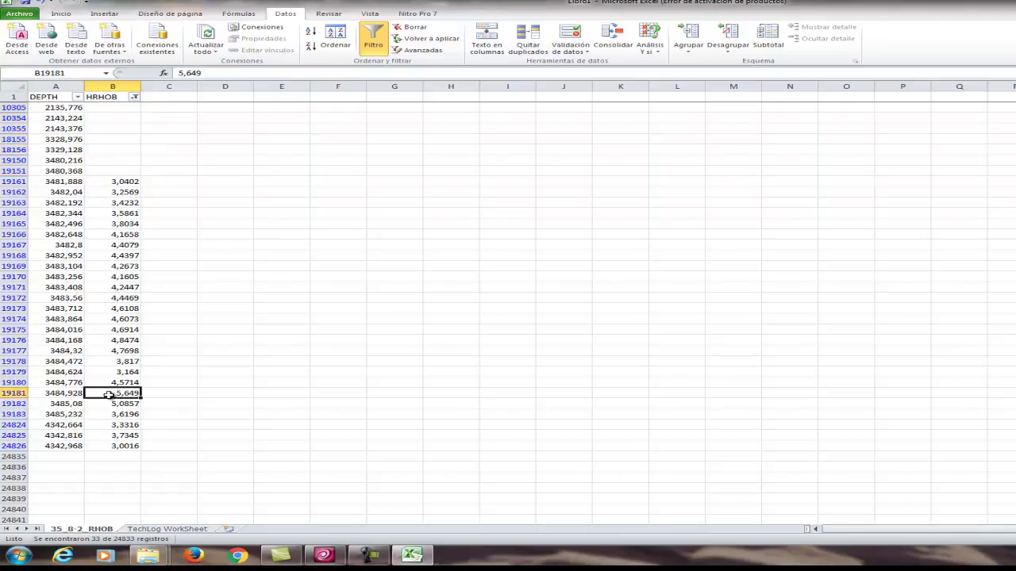
key("Delete")
left_click(123, 403)
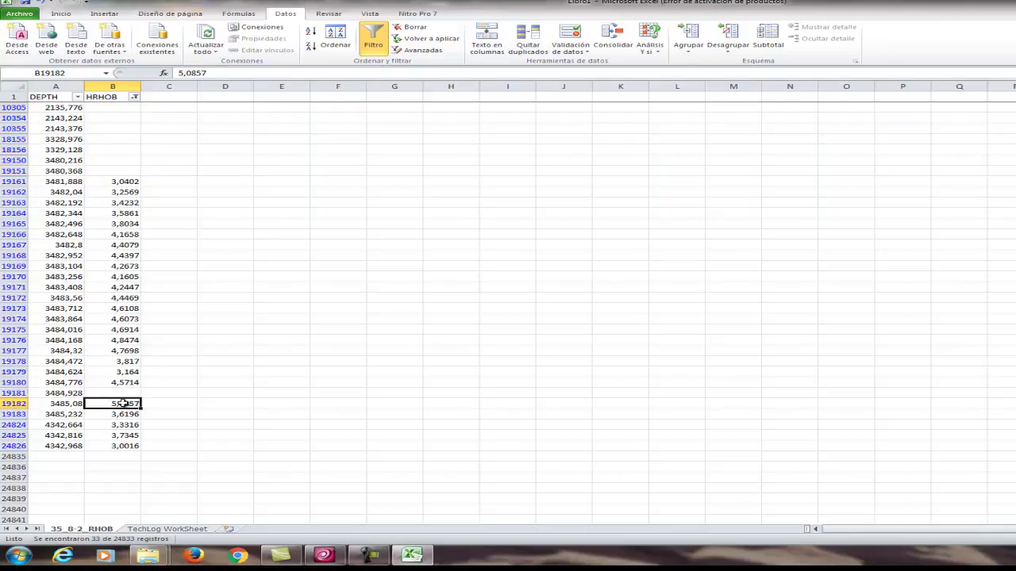
key("Delete")
left_click_drag(119, 353, 117, 300)
left_click(159, 308)
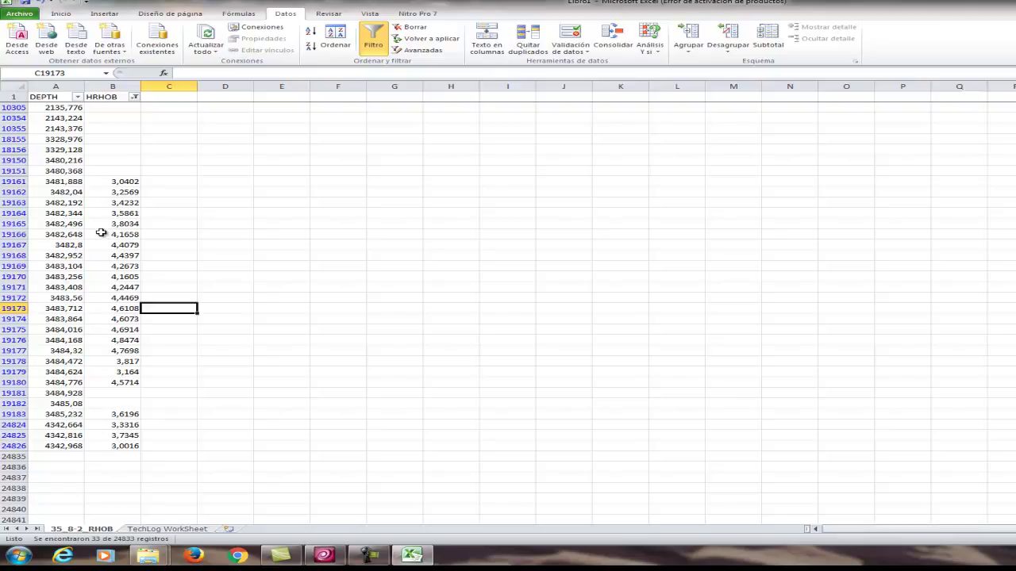
left_click_drag(102, 233, 136, 349)
left_click(167, 338)
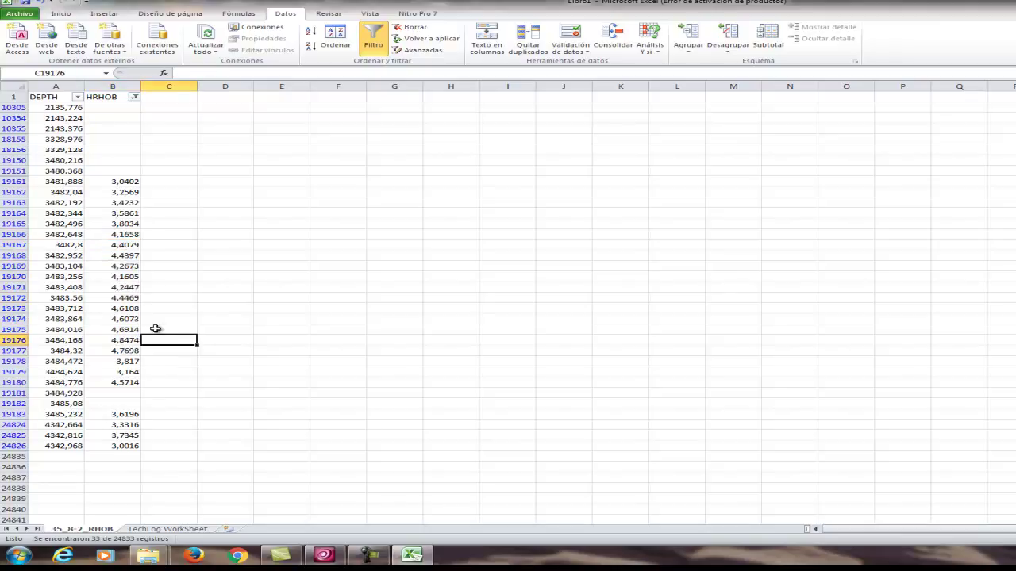
Reset the HRHOB filter by selecting all values so every row is shown
left_click(134, 96)
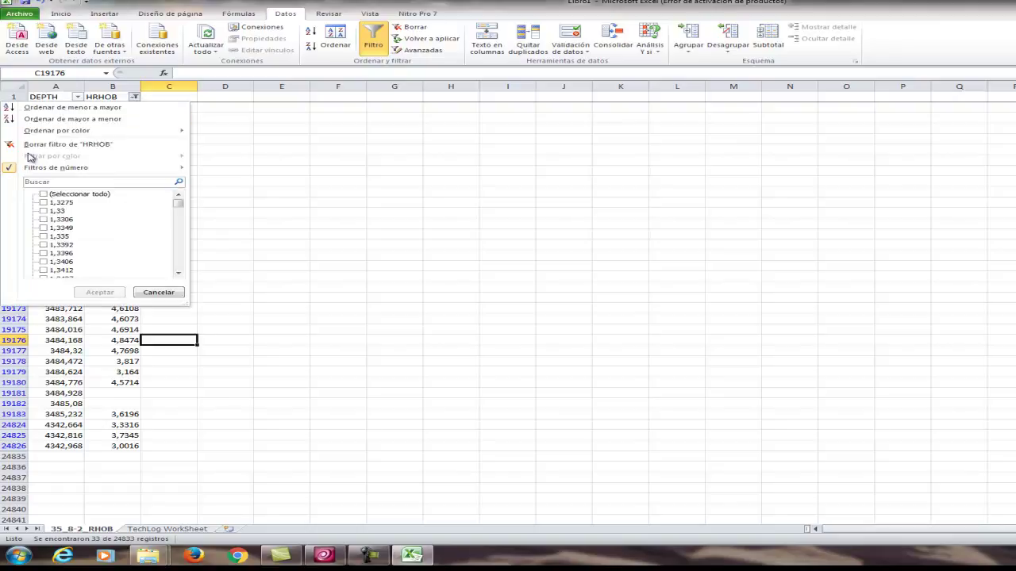
mouse_move(9, 169)
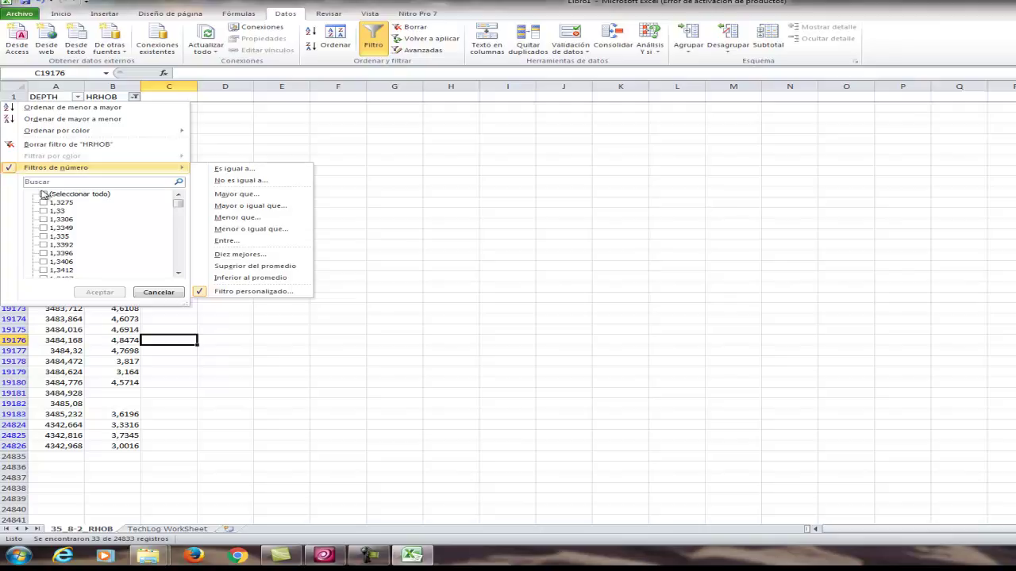
left_click(44, 194)
left_click(107, 292)
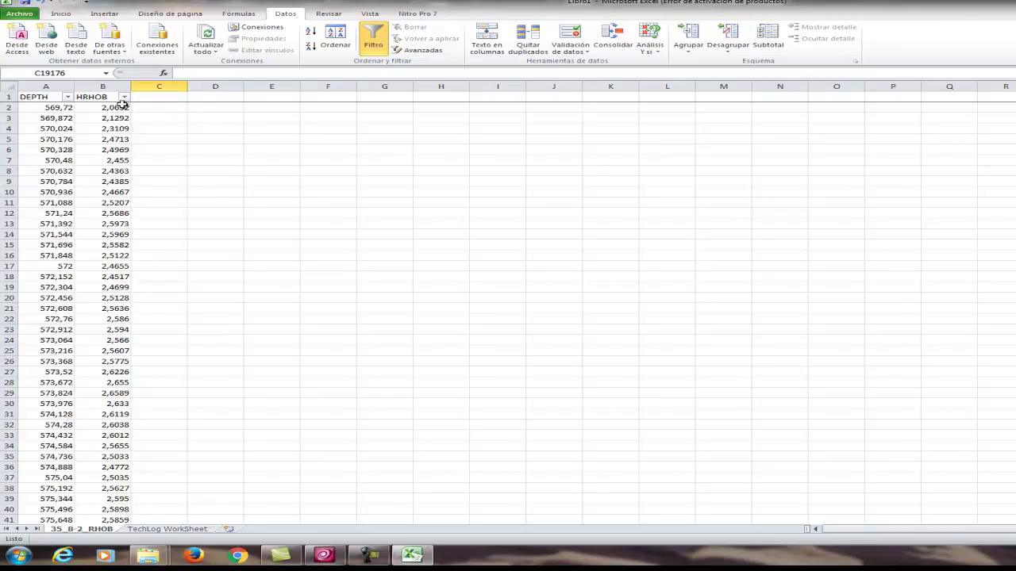
Switch to Techlog and import the edited HRHOB values from Excel into the RHOB dataset of well 35_8-2
left_click(334, 558)
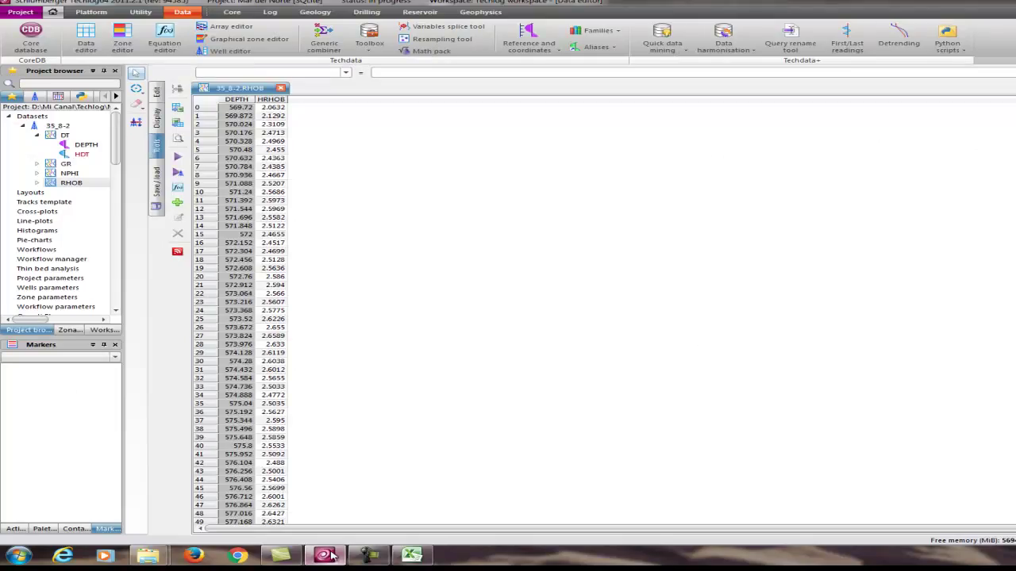
left_click(178, 124)
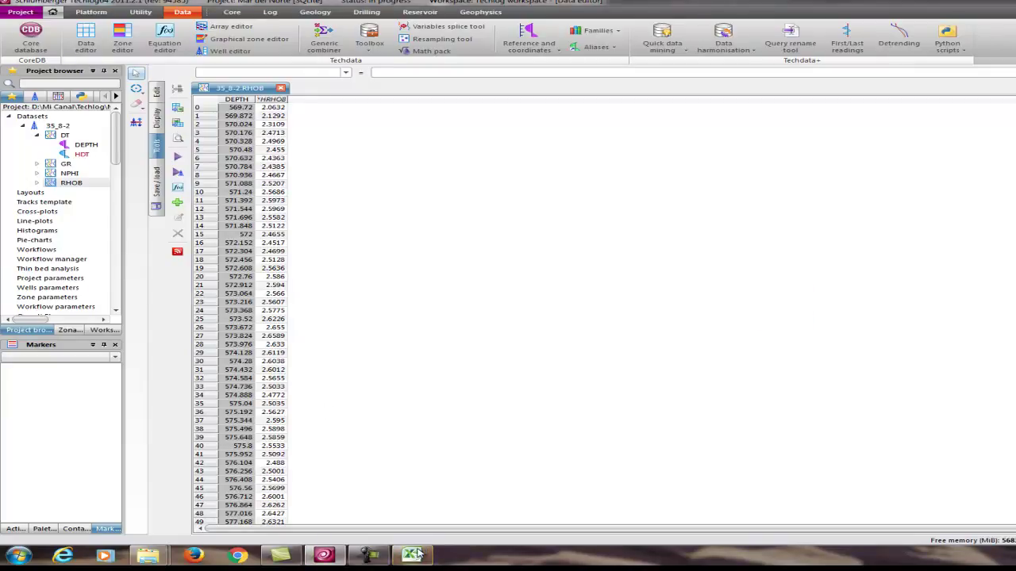
left_click(264, 101)
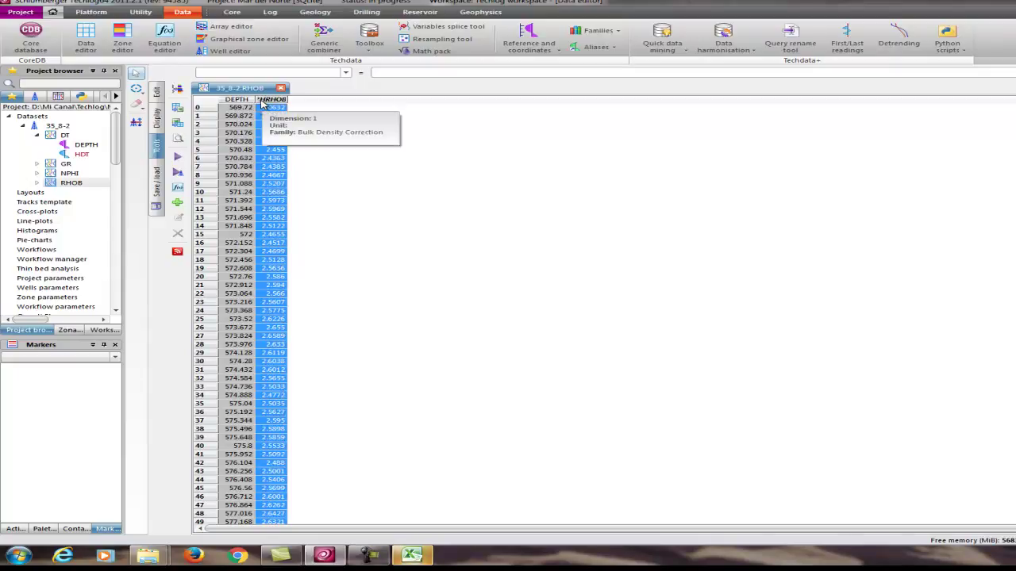
Save the RHOB dataset to well 35_8-2 as continuous, overwriting the existing one, and close its data editor
left_click(157, 181)
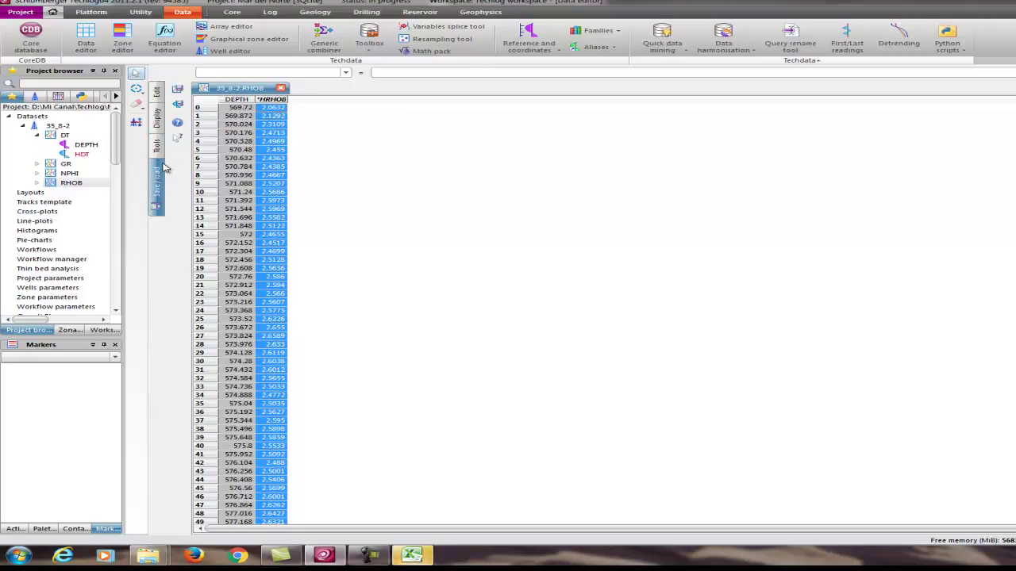
left_click(178, 90)
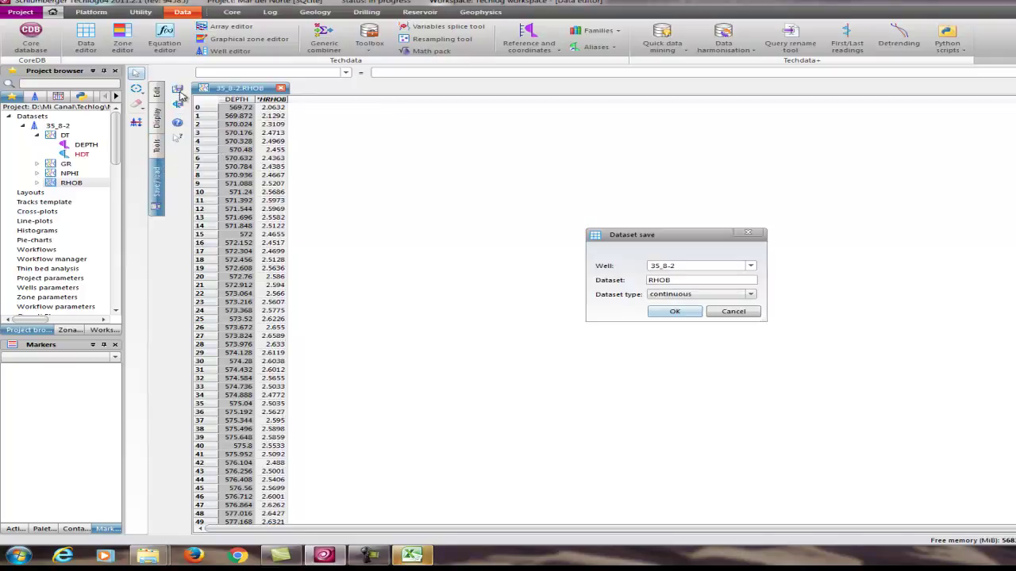
left_click(673, 313)
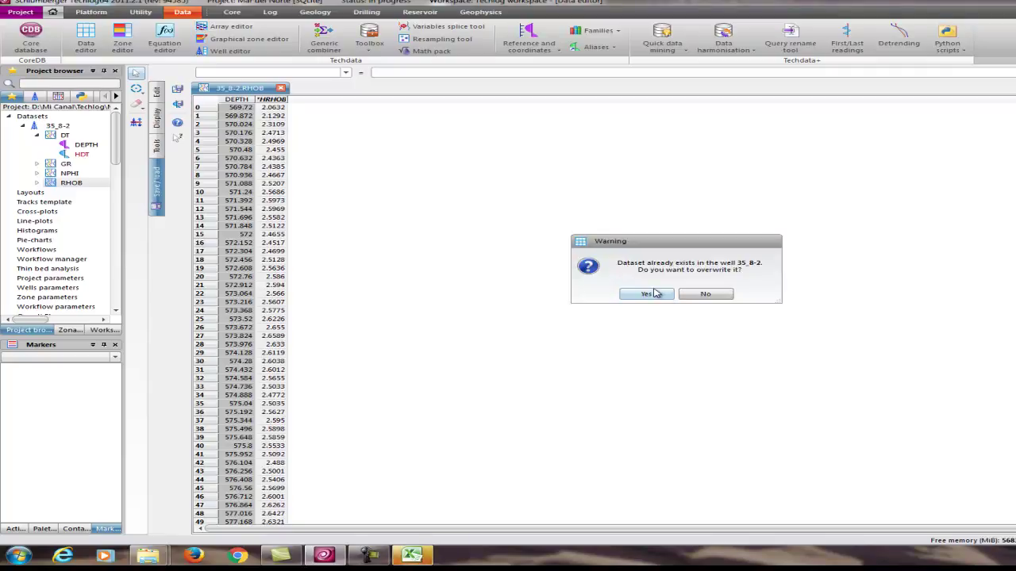
left_click(651, 293)
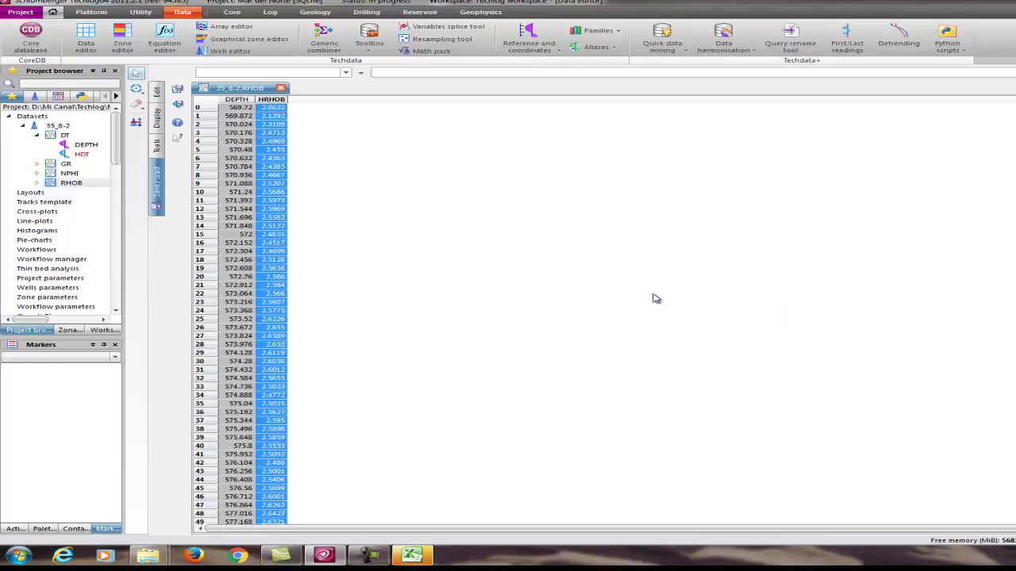
left_click(282, 88)
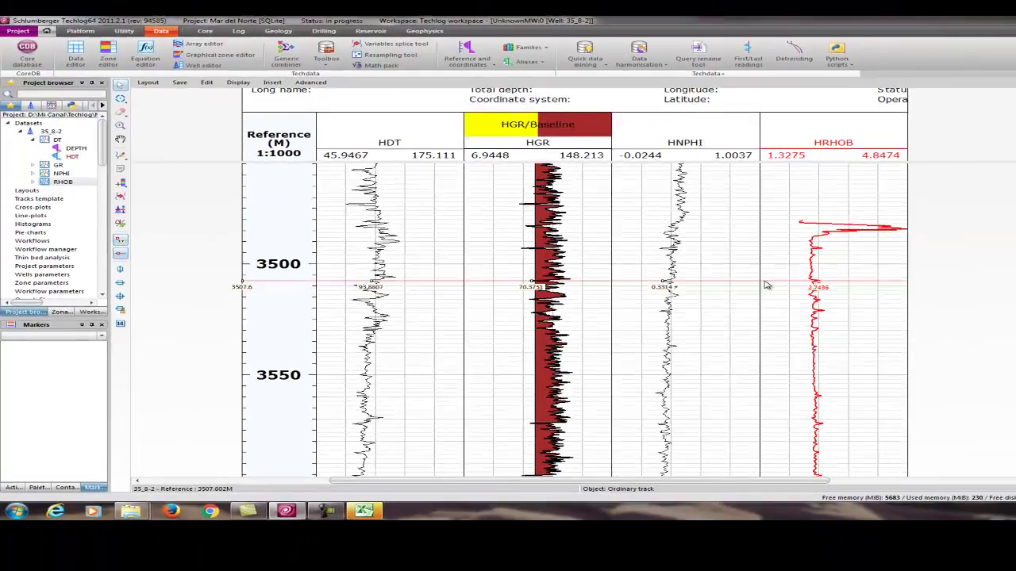
Examine the HRHOB curve in the log view for remaining anomalous values from about 3500 m to the bottom of the well
scroll(905, 273, "down", 3)
scroll(895, 274, "down", 3)
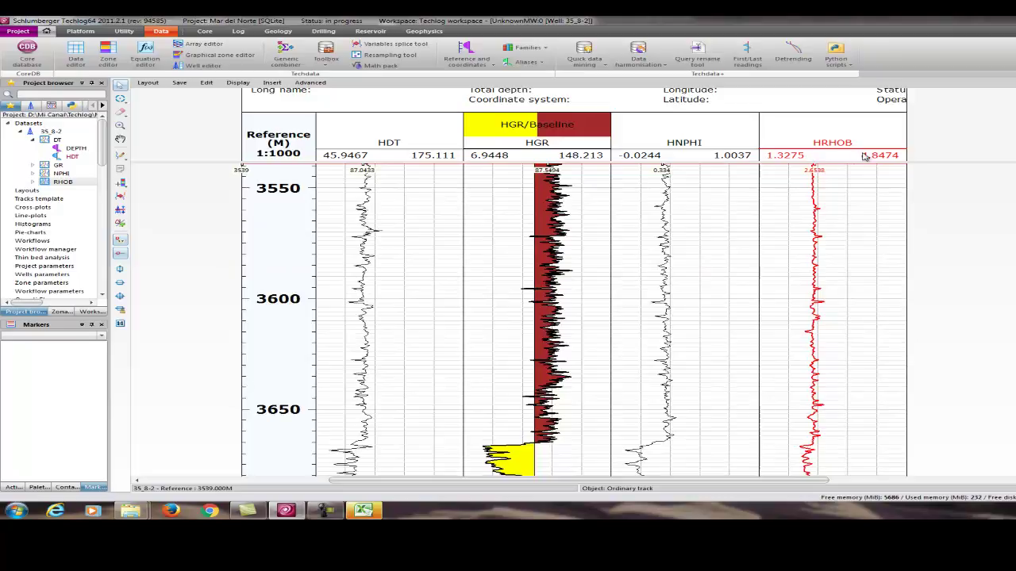
scroll(968, 256, "down", 3)
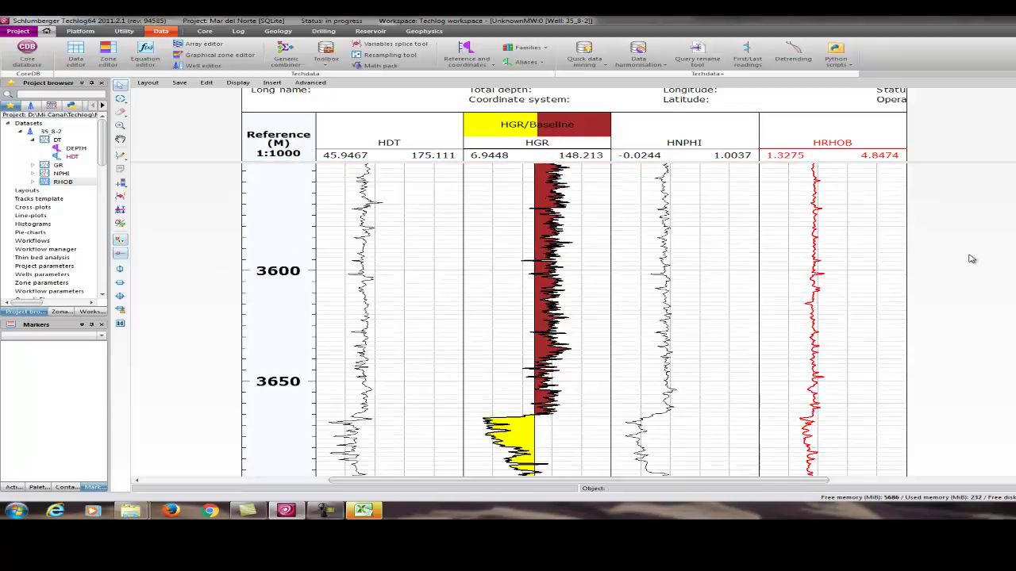
scroll(968, 256, "down", 4)
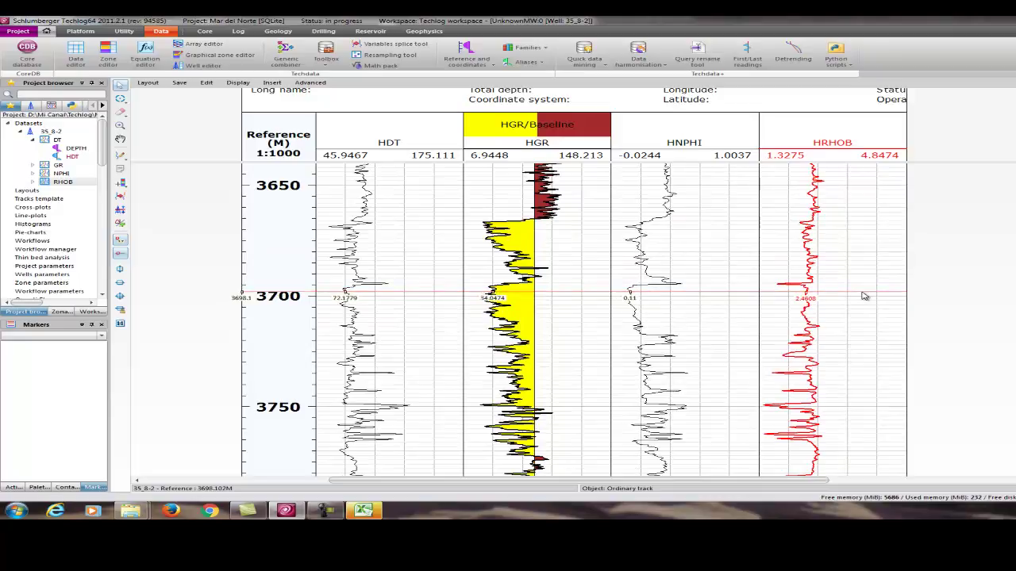
scroll(926, 253, "down", 10)
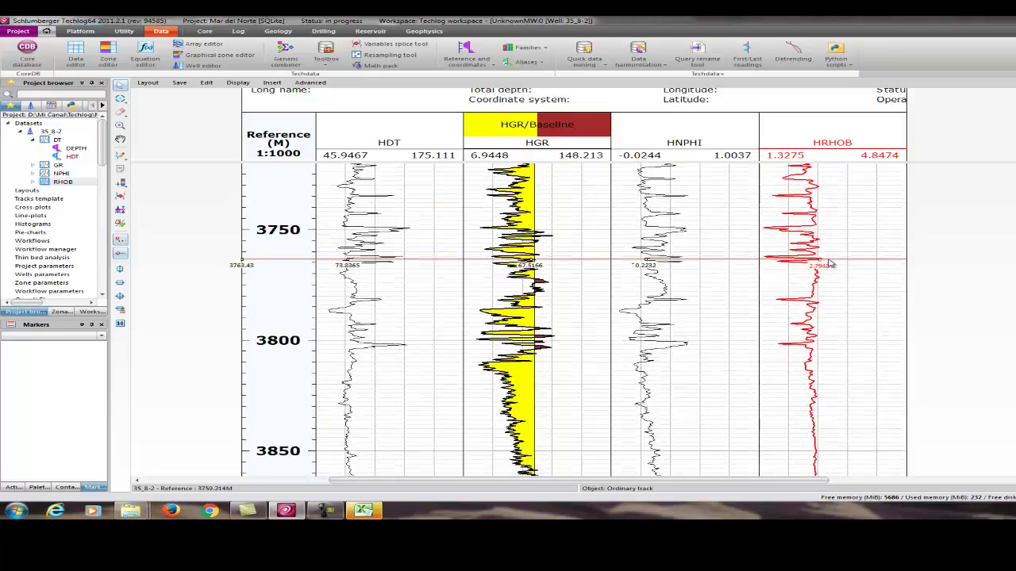
scroll(829, 263, "down", 12)
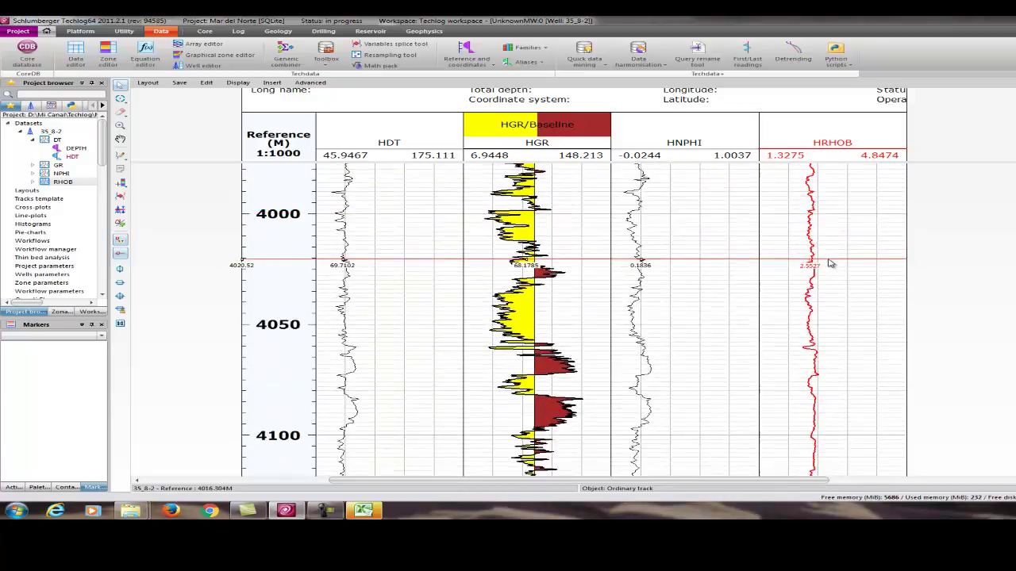
scroll(830, 264, "down", 11)
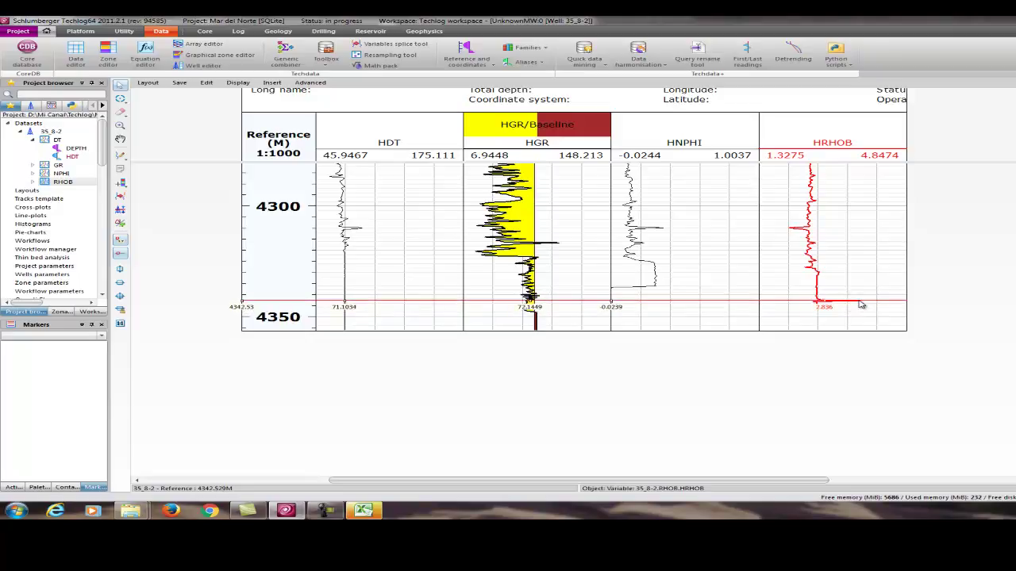
scroll(864, 306, "up", 5)
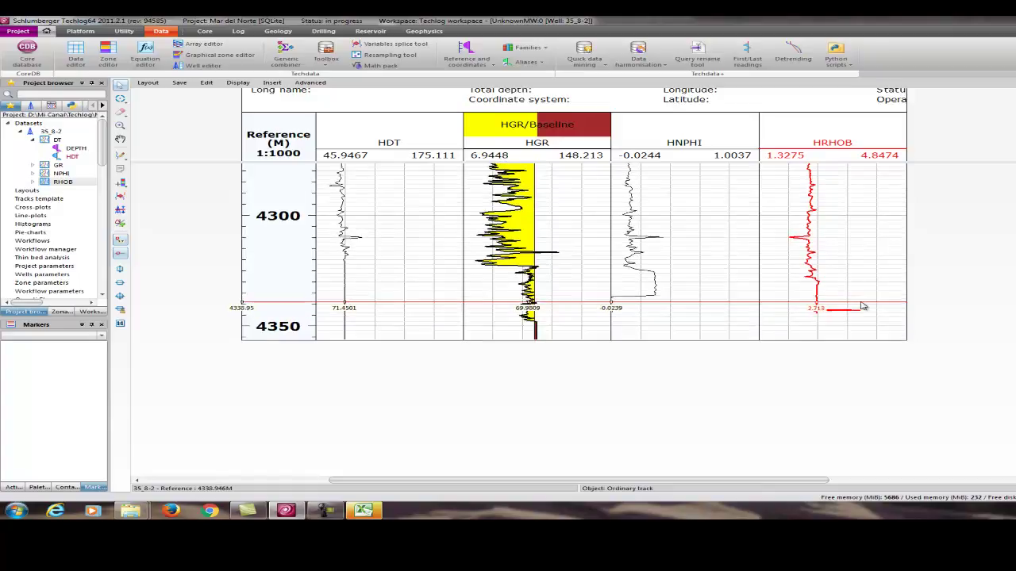
scroll(864, 306, "up", 15)
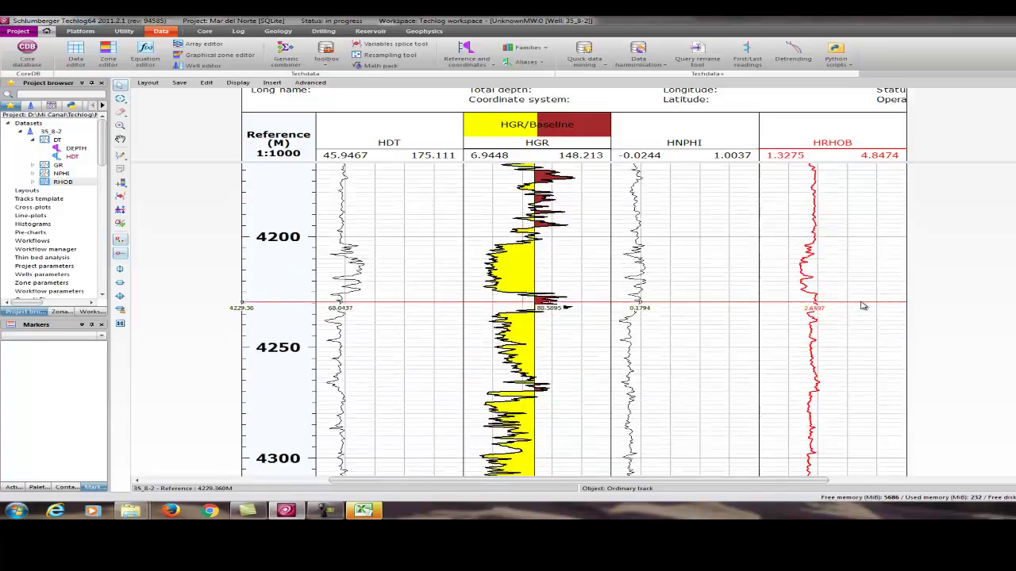
scroll(864, 306, "up", 15)
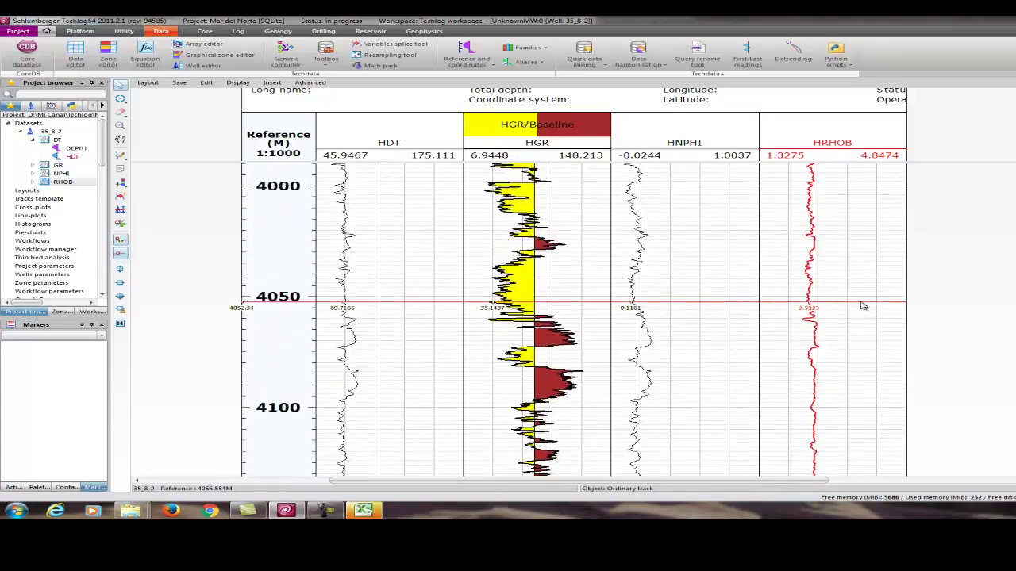
scroll(864, 307, "up", 10)
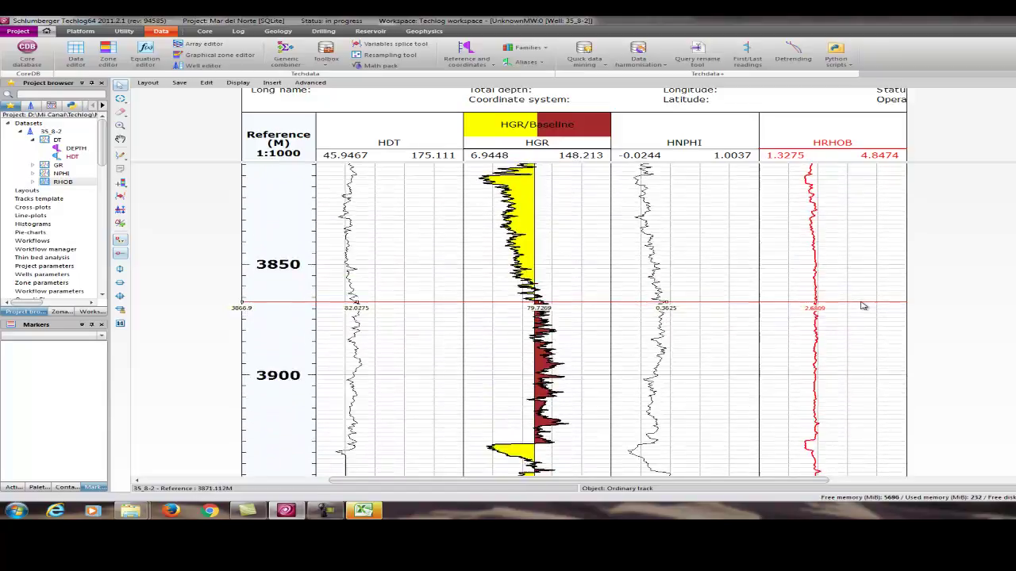
scroll(853, 302, "up", 1)
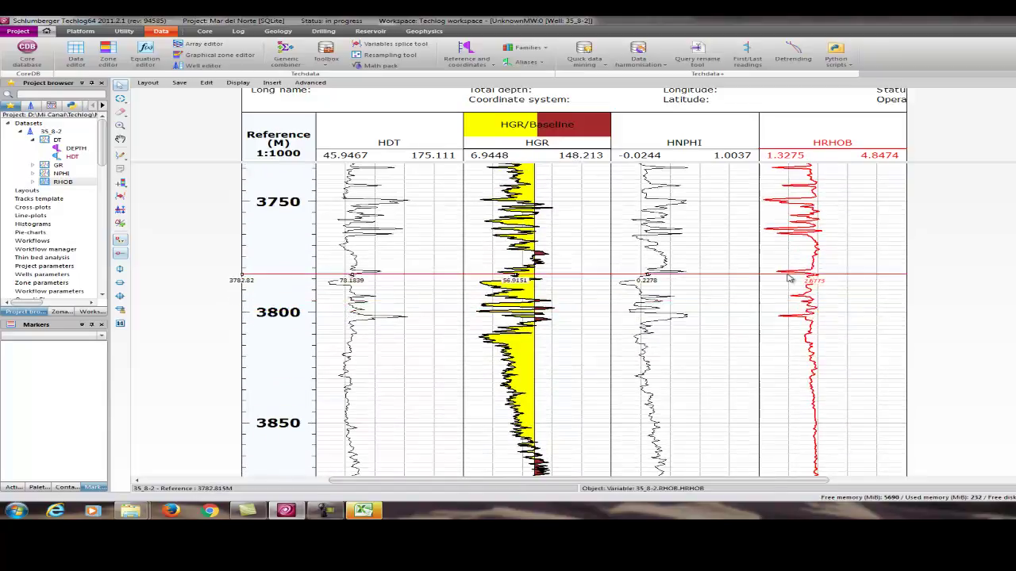
scroll(789, 275, "up", 7)
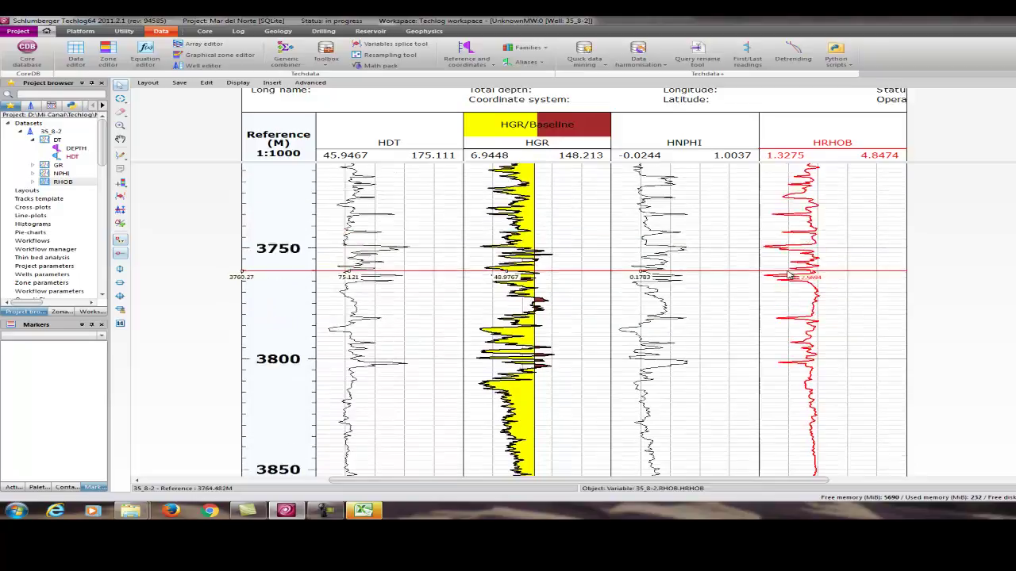
scroll(789, 275, "up", 19)
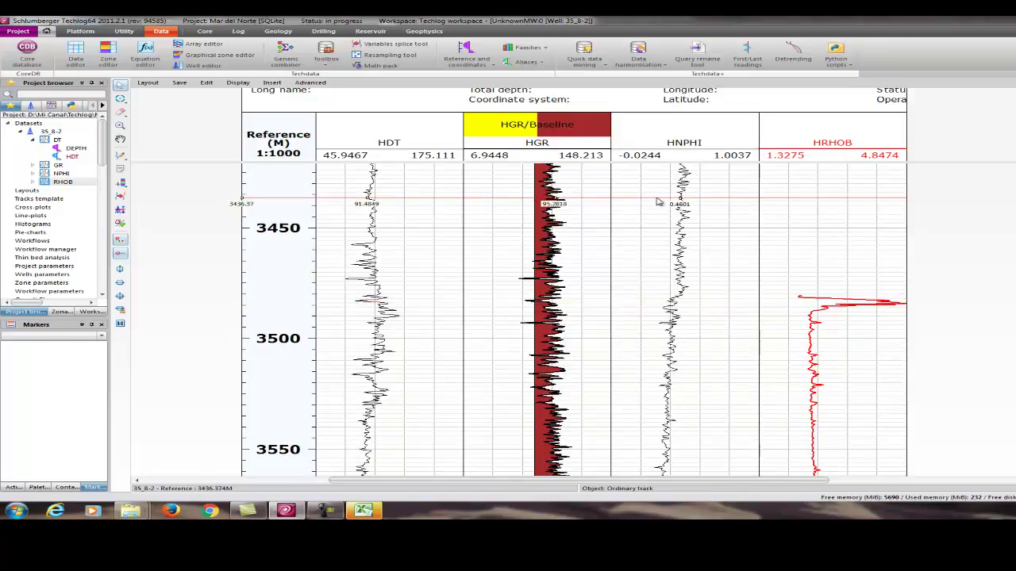
Open the RHOB dataset of well 35_8-2 in a new data editor and export it to Excel
left_click(76, 54)
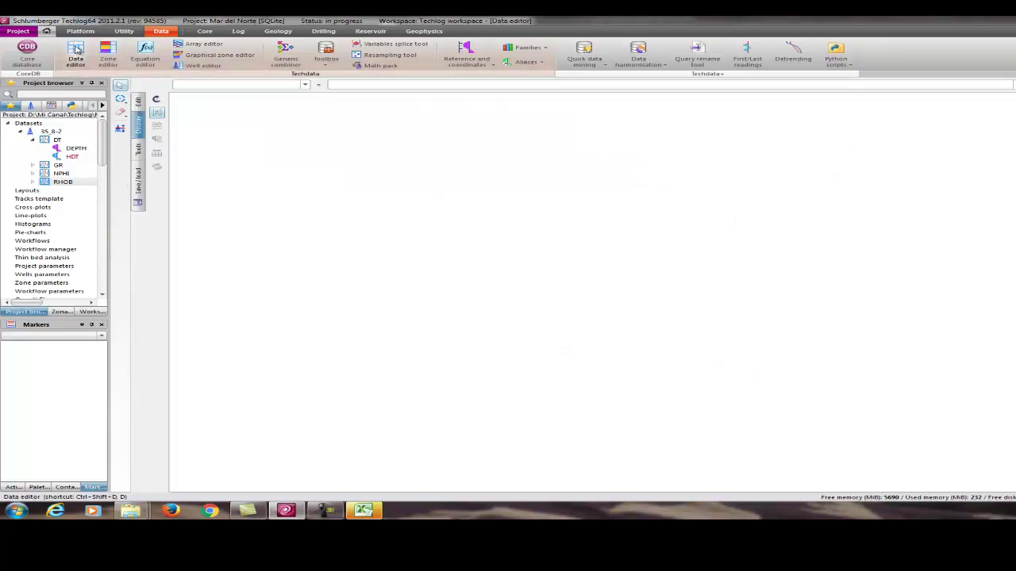
left_click_drag(57, 185, 188, 208)
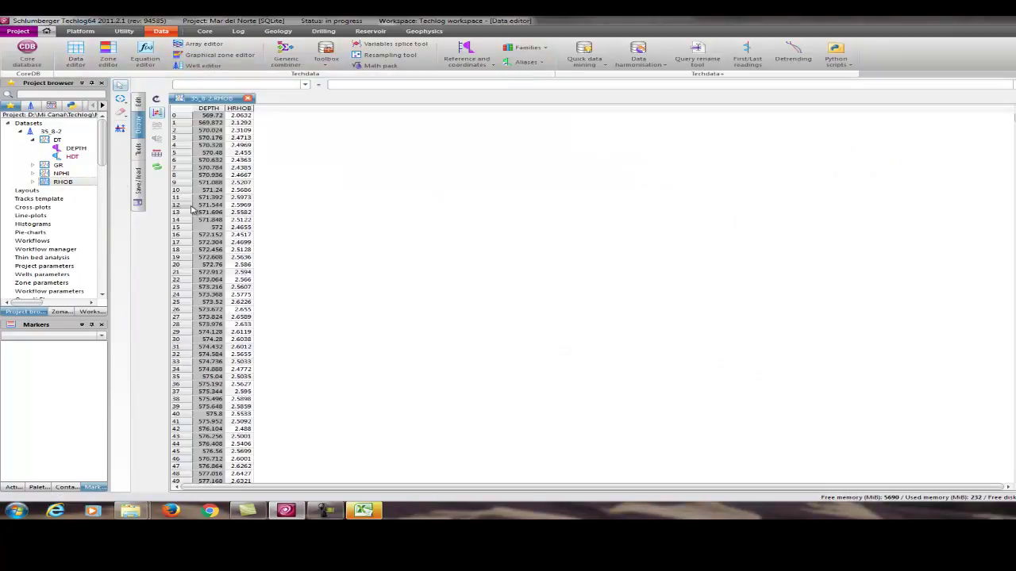
left_click(139, 134)
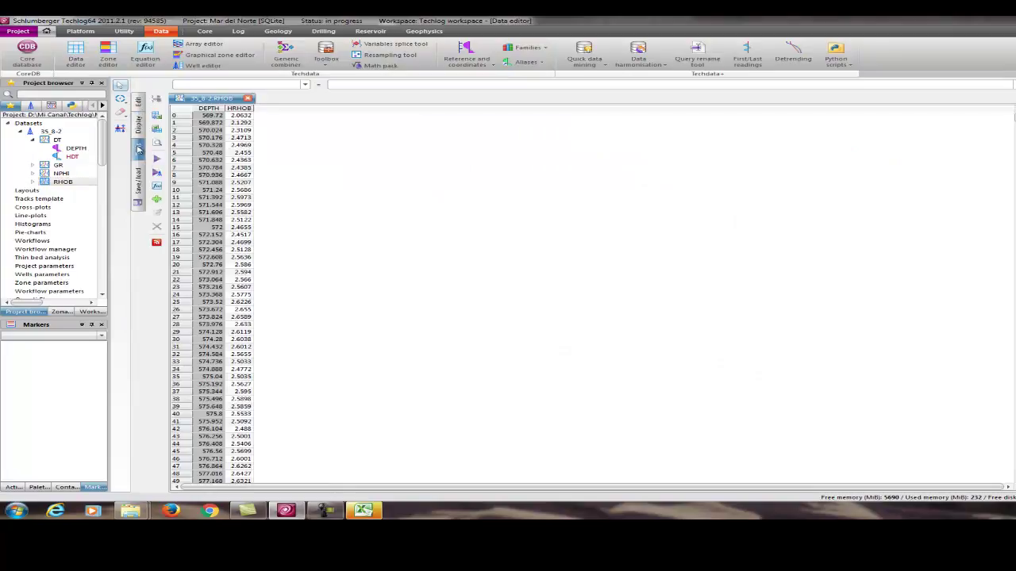
left_click(157, 117)
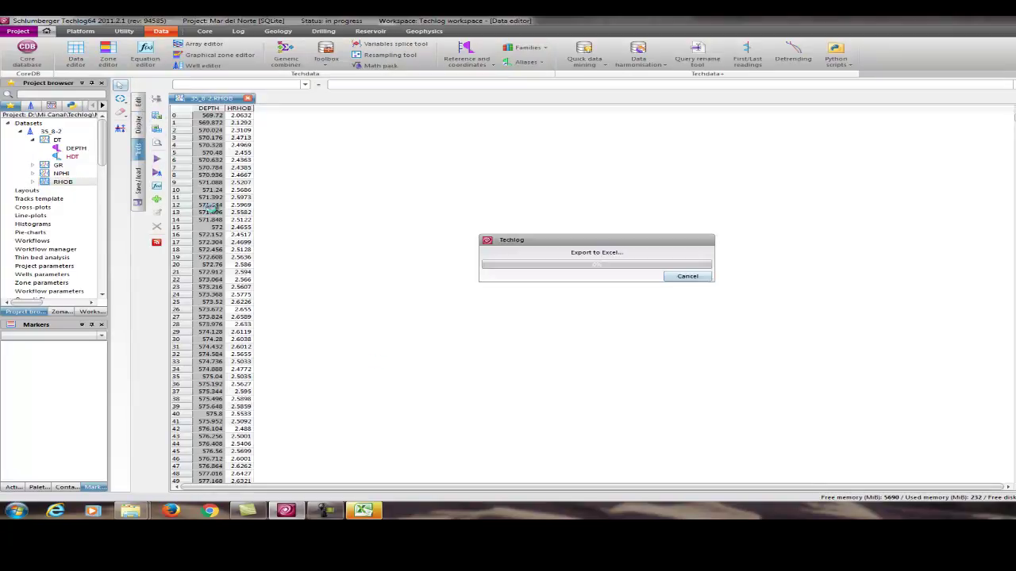
Close the Excel workbooks Libro1 and Libro2 without saving their changes
mouse_move(362, 511)
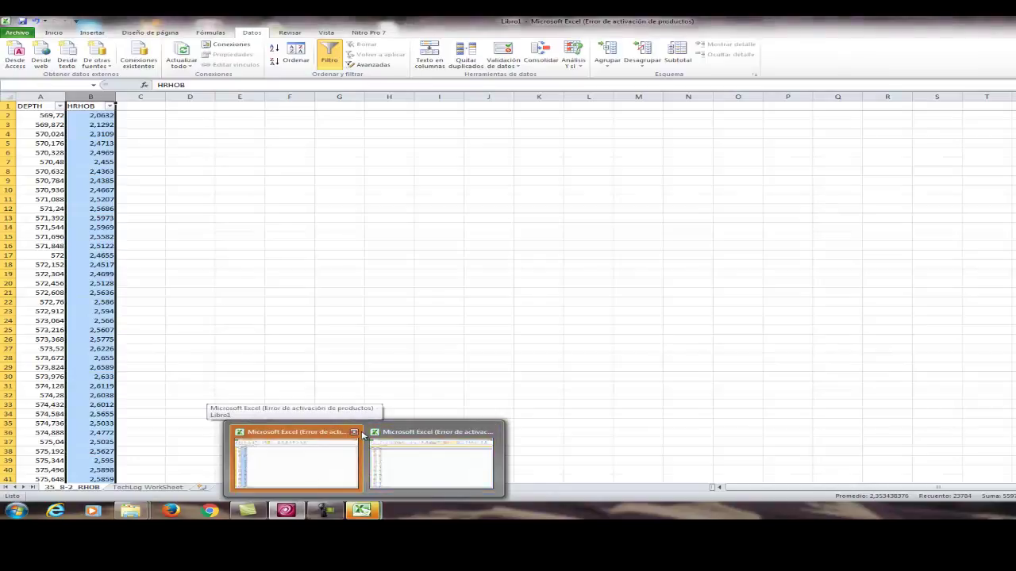
left_click(354, 432)
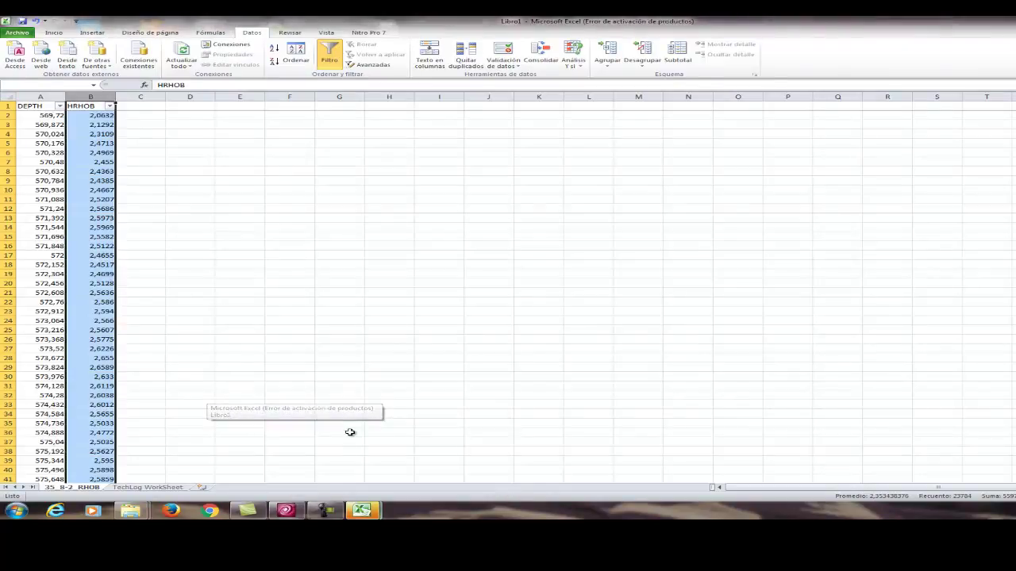
left_click(350, 433)
mouse_move(363, 510)
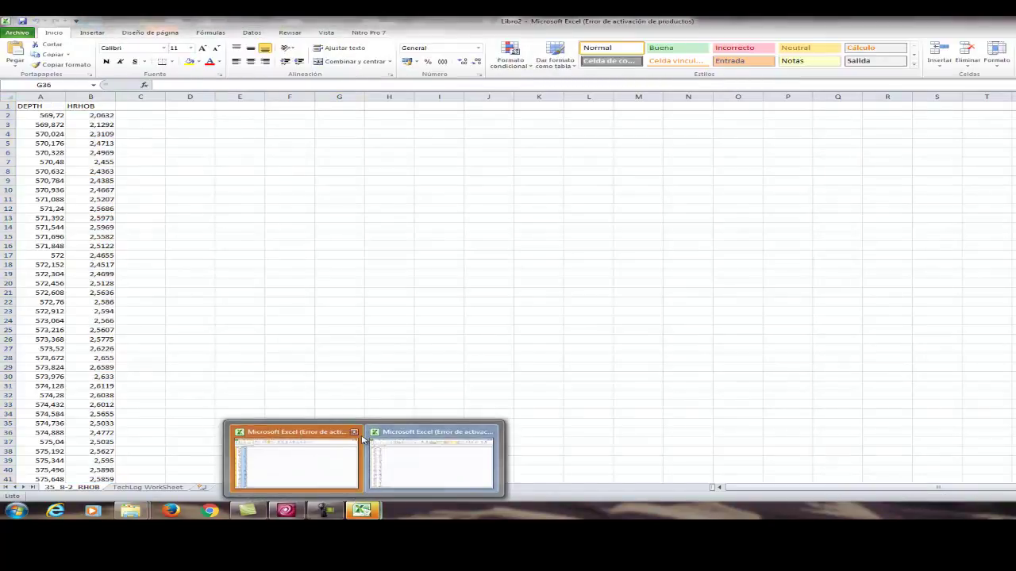
left_click(356, 431)
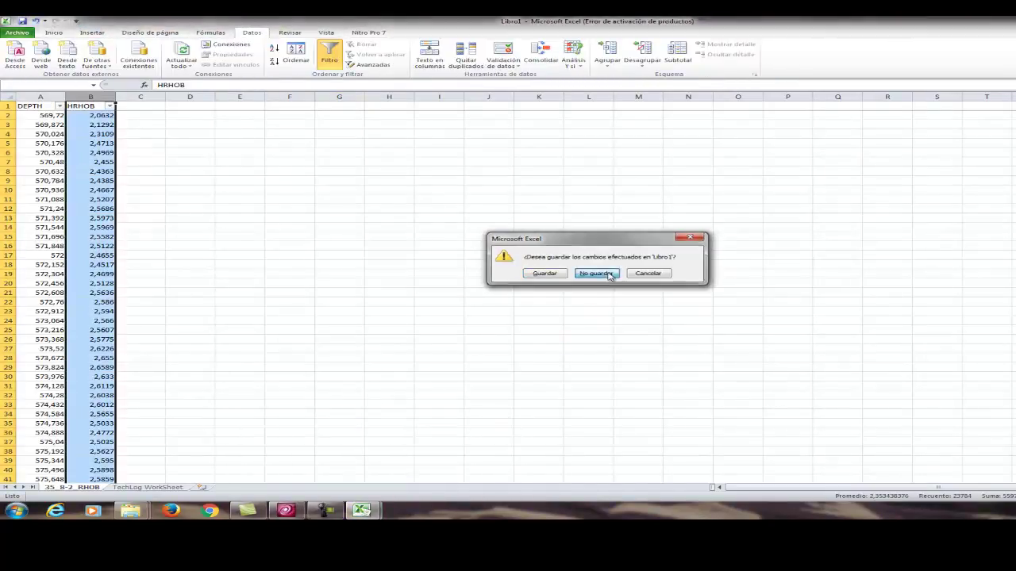
left_click(595, 273)
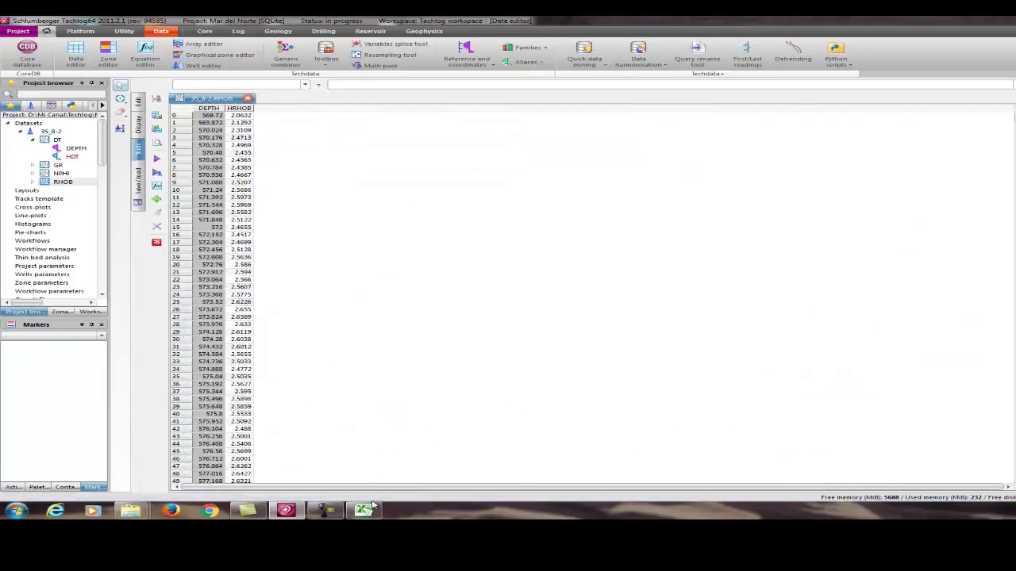
left_click(372, 506)
key("alt+F4")
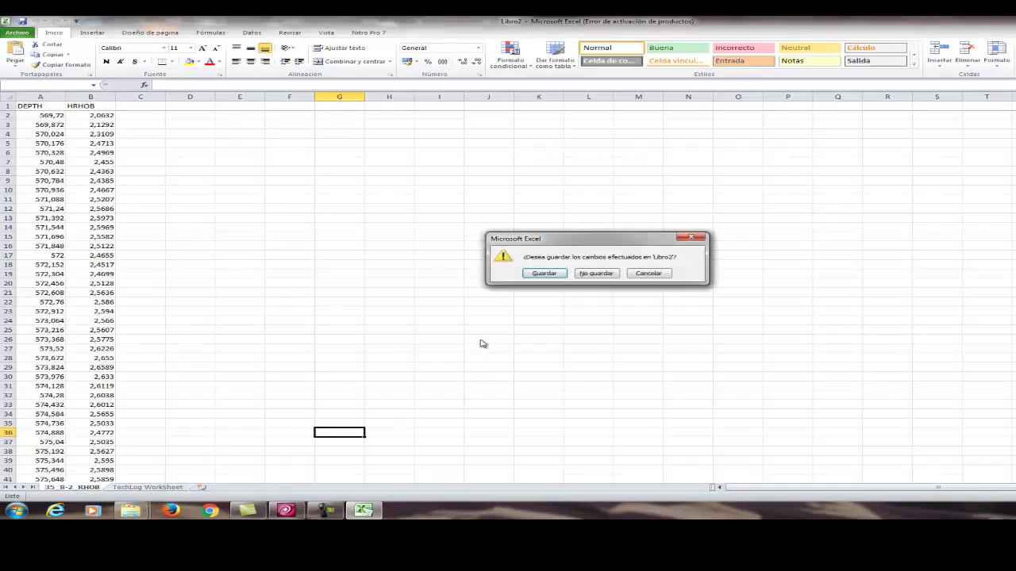
left_click(586, 274)
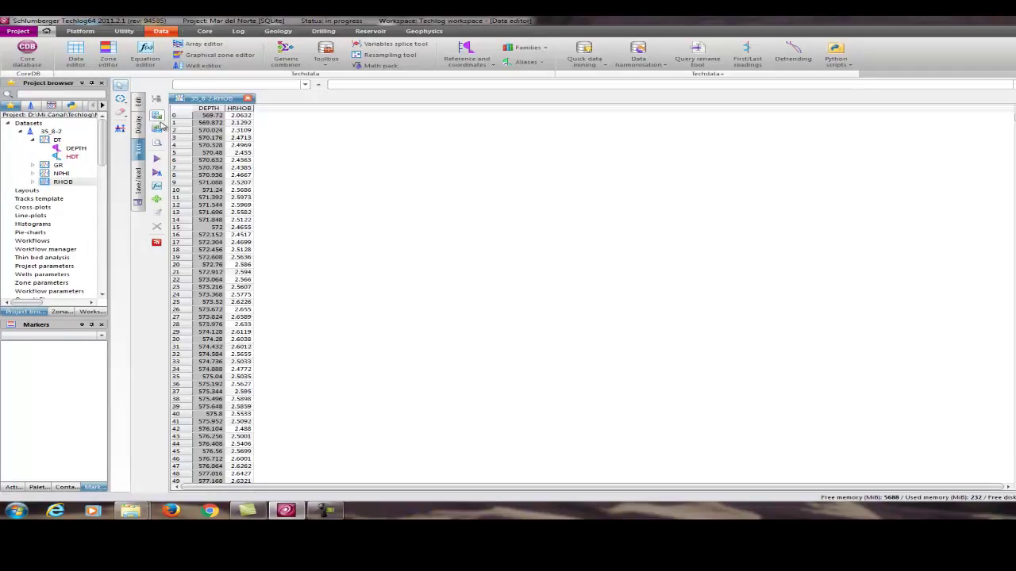
Export the RHOB dataset to Excel and apply a custom greater-than number filter to the HRHOB column to isolate the anomalously high values
left_click(157, 117)
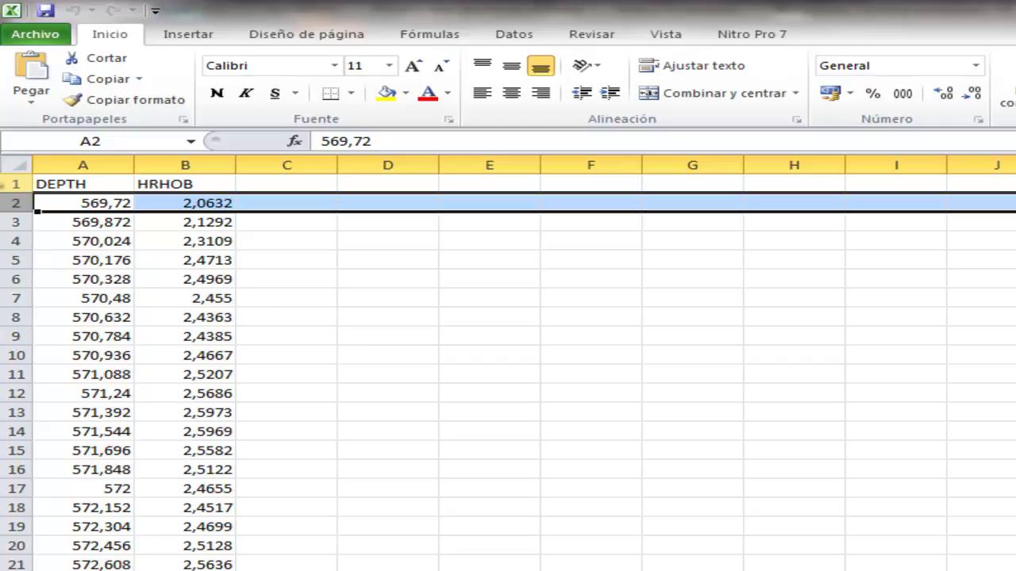
left_click_drag(100, 181, 198, 184)
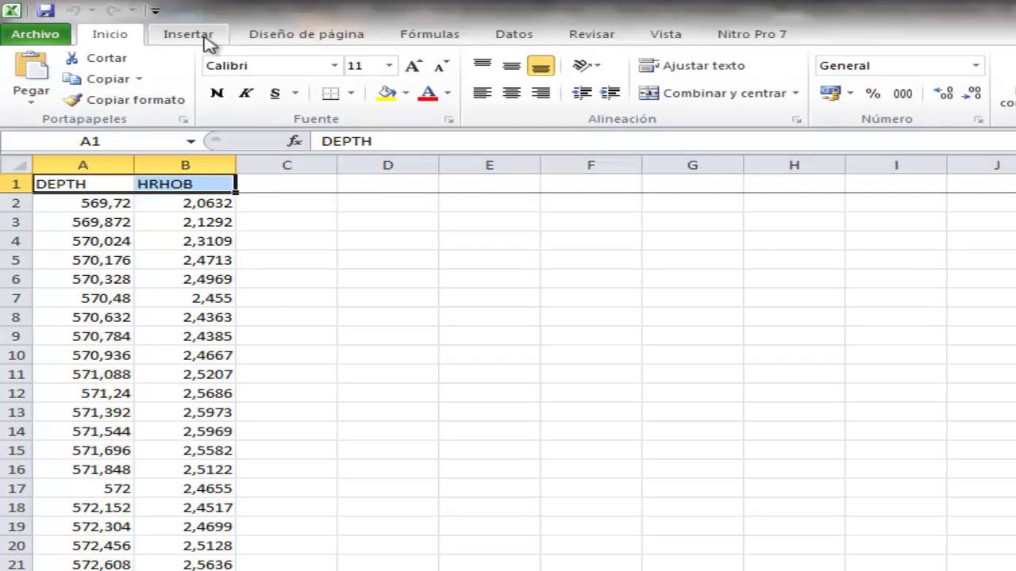
left_click(512, 33)
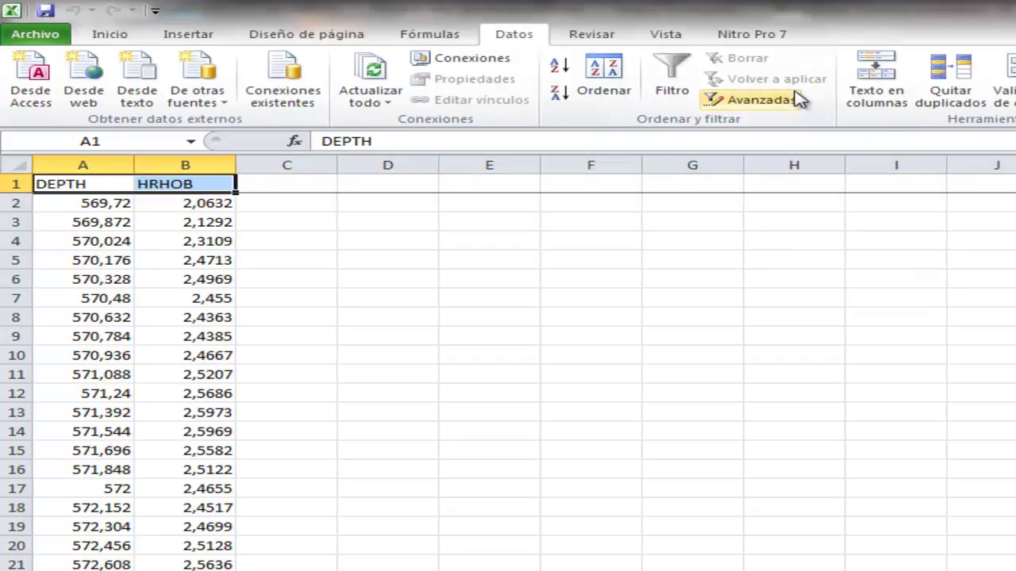
left_click(672, 87)
left_click(219, 184)
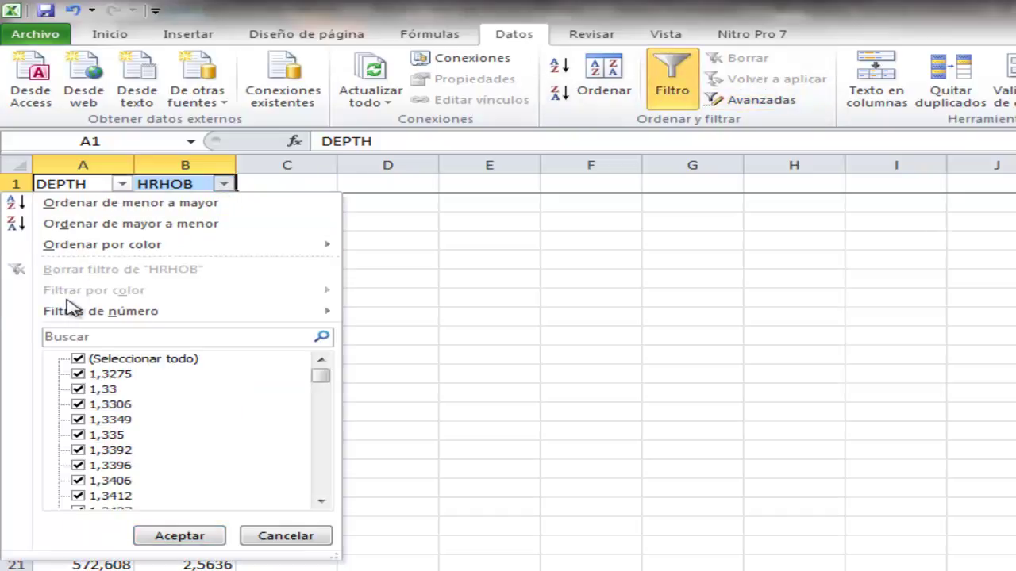
mouse_move(72, 309)
left_click(413, 357)
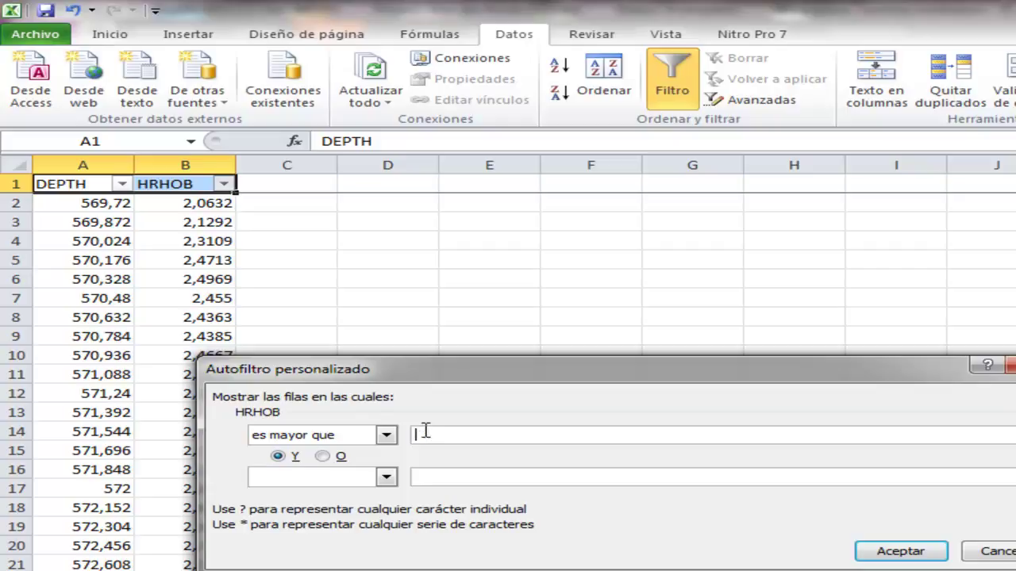
left_click(900, 551)
Delete the filtered HRHOB values from 3482,648 to 3484,776 m depth and restore all rows in the HRHOB filter
left_click_drag(204, 204, 229, 429)
key("Delete")
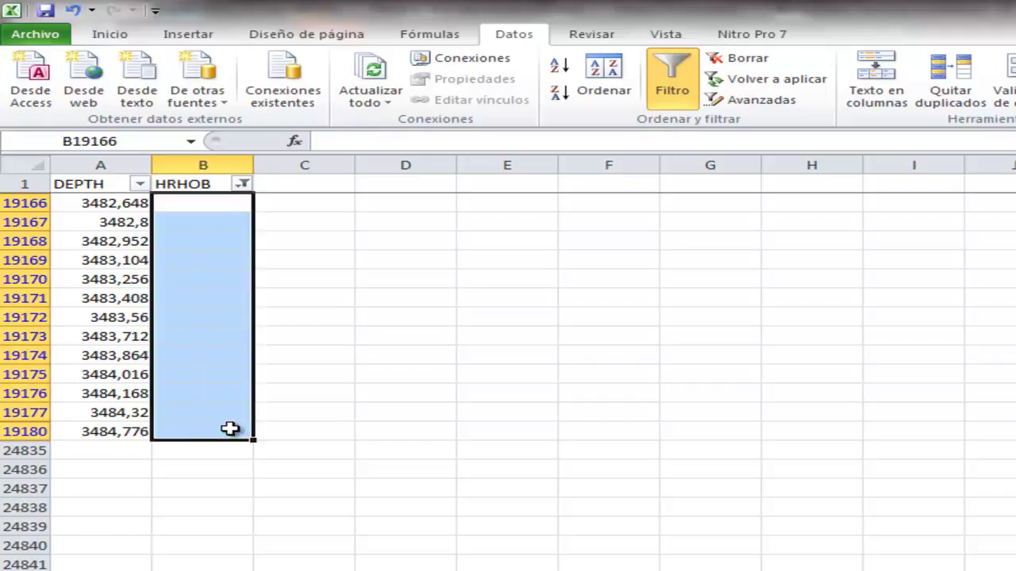
left_click(241, 185)
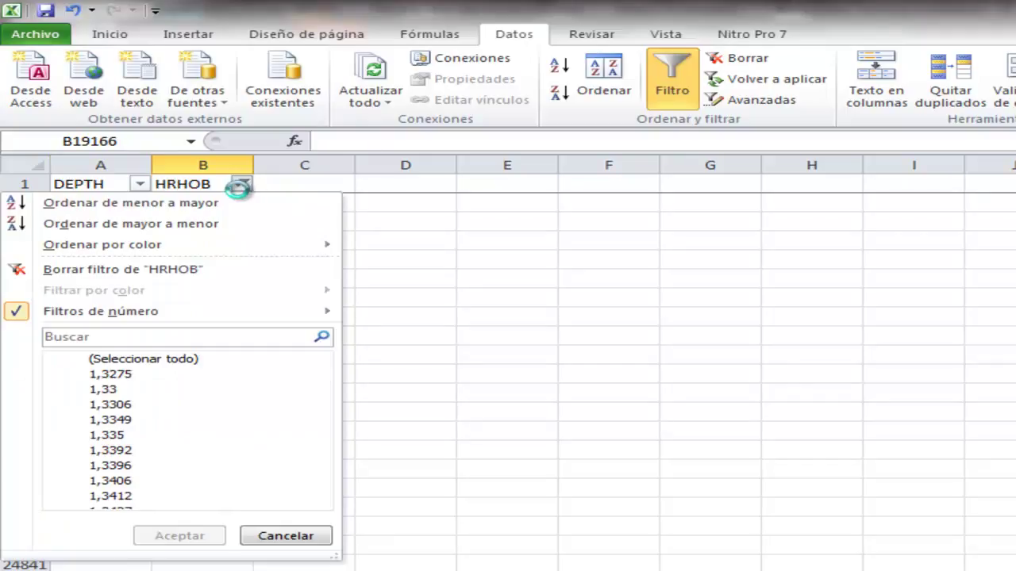
left_click(83, 361)
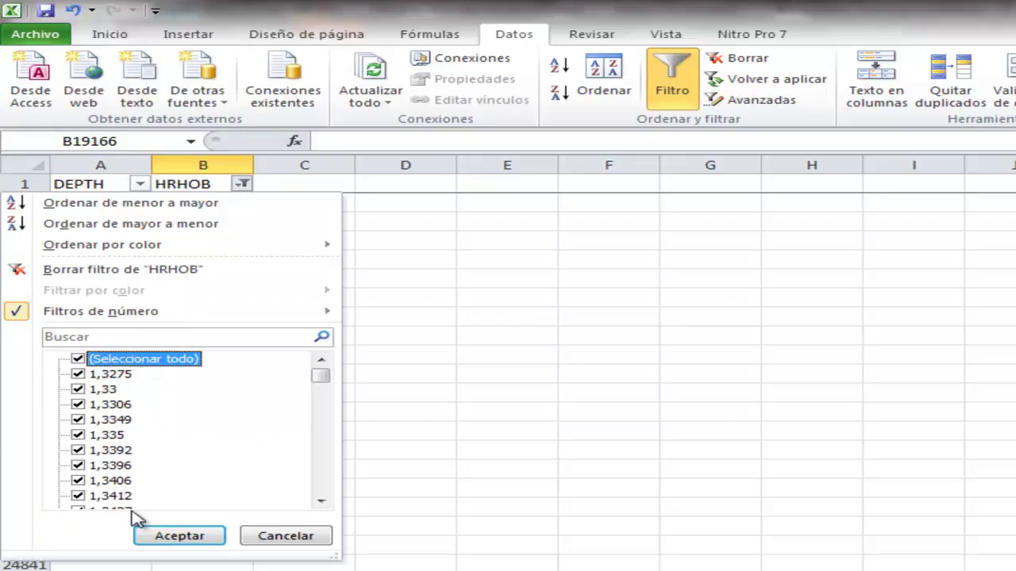
left_click(147, 532)
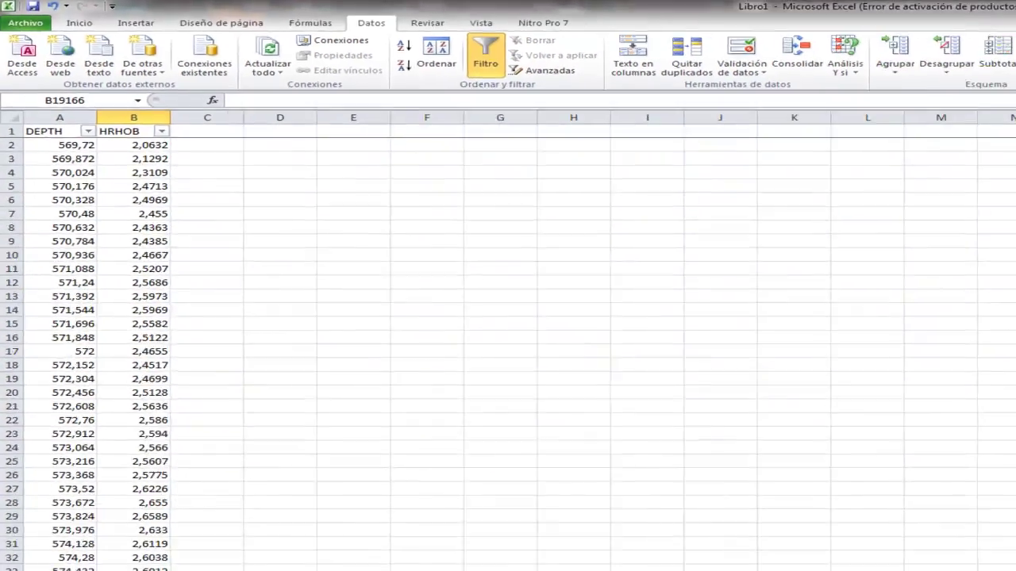
Switch to Techlog, bring the edited Excel values back into the RHOB dataset and save it to well 35_8-2 as continuous, overwriting the existing one
left_click(333, 559)
left_click(177, 128)
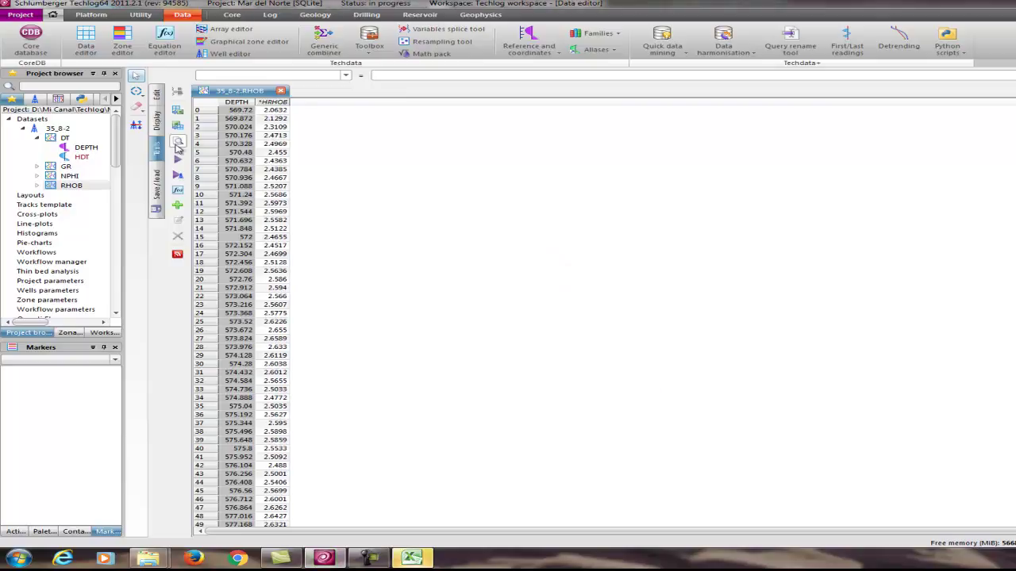
left_click(157, 191)
left_click(176, 94)
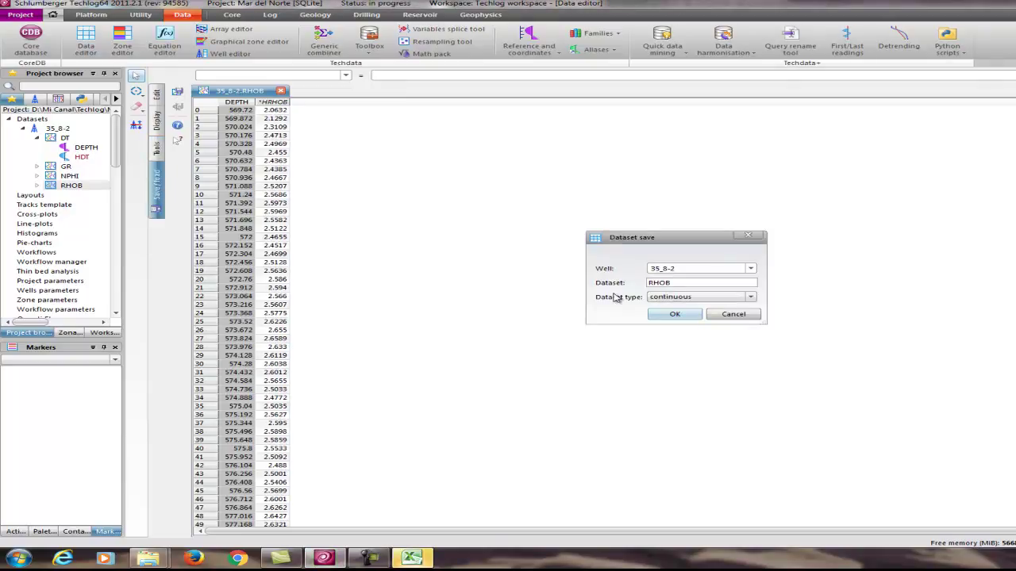
left_click(677, 317)
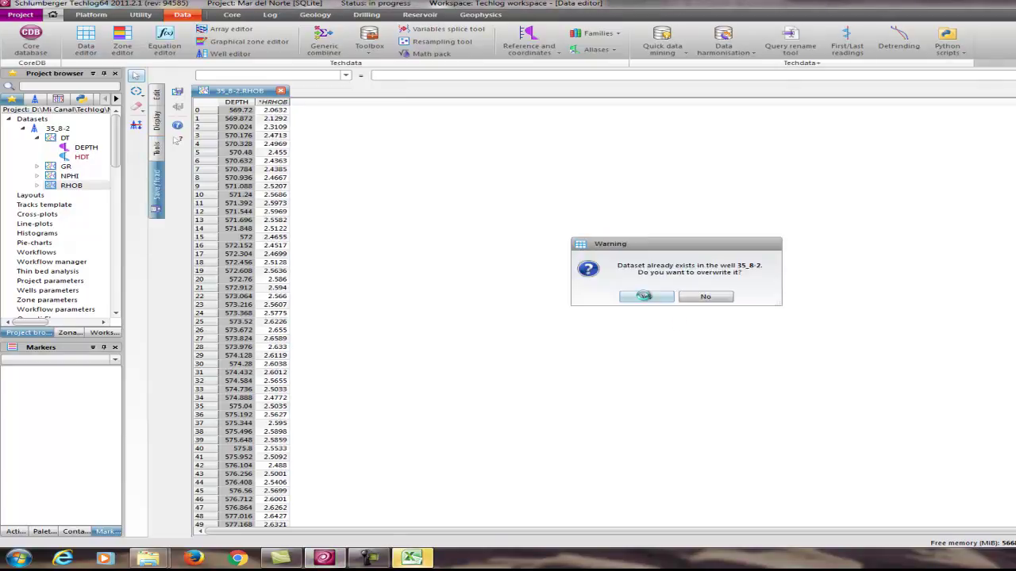
left_click(646, 296)
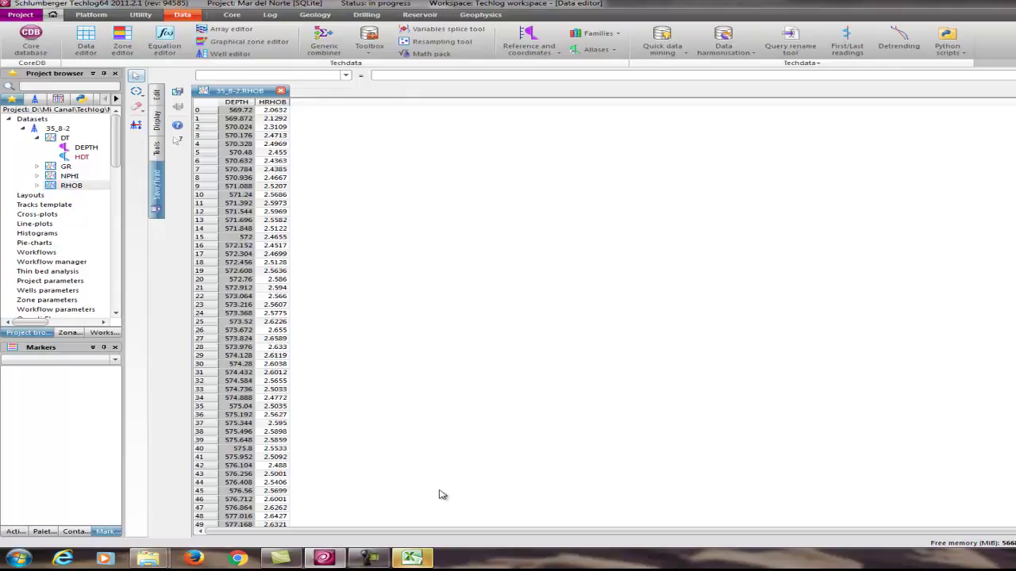
Close the Excel workbook Libro1 without saving its changes and close the RHOB data editor in Techlog
left_click(411, 558)
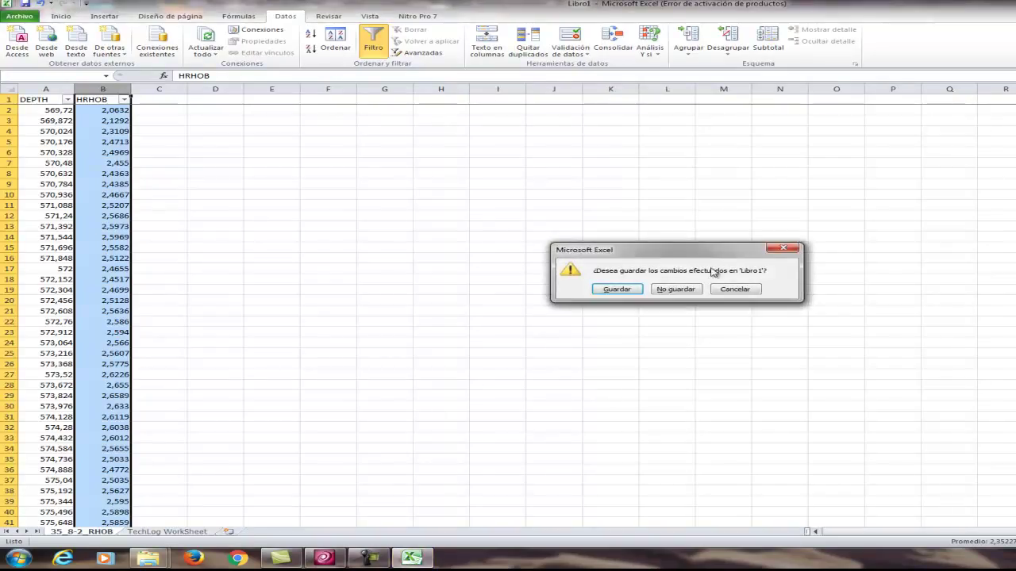
left_click(683, 288)
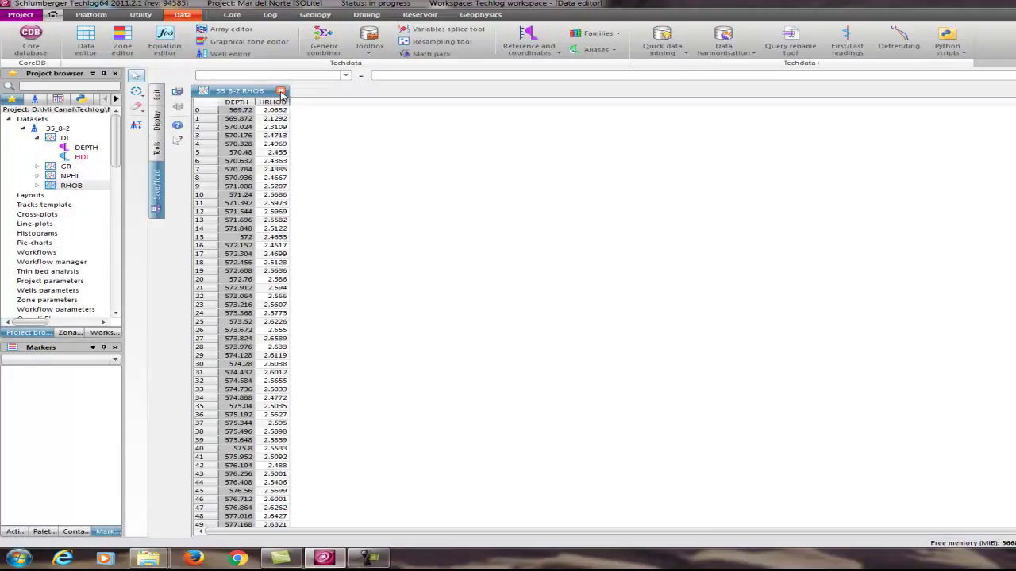
left_click(281, 92)
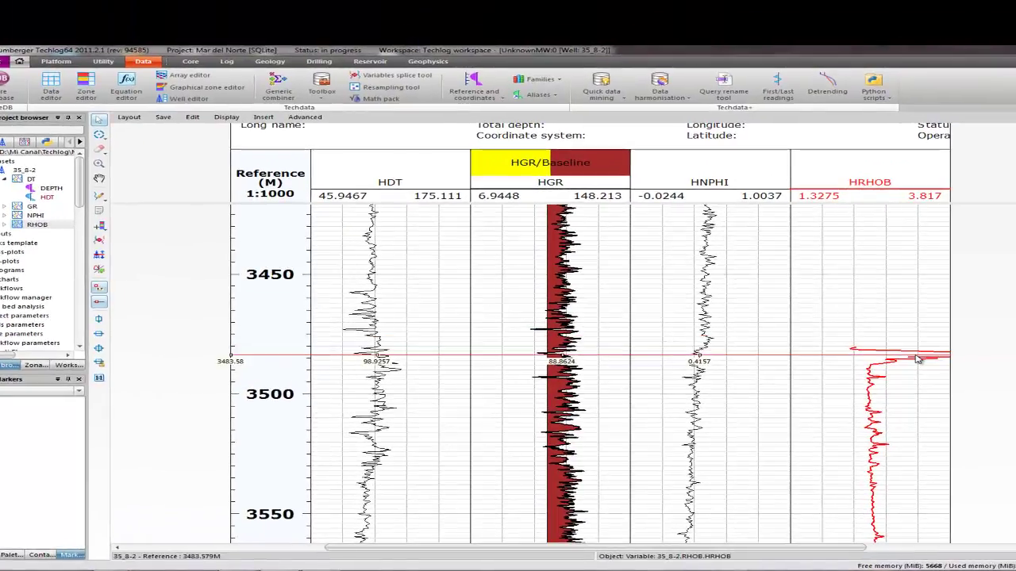
Examine the cleaned HRHOB curve in the log view from about 3450 m down to about 3850 m
scroll(941, 374, "down", 1)
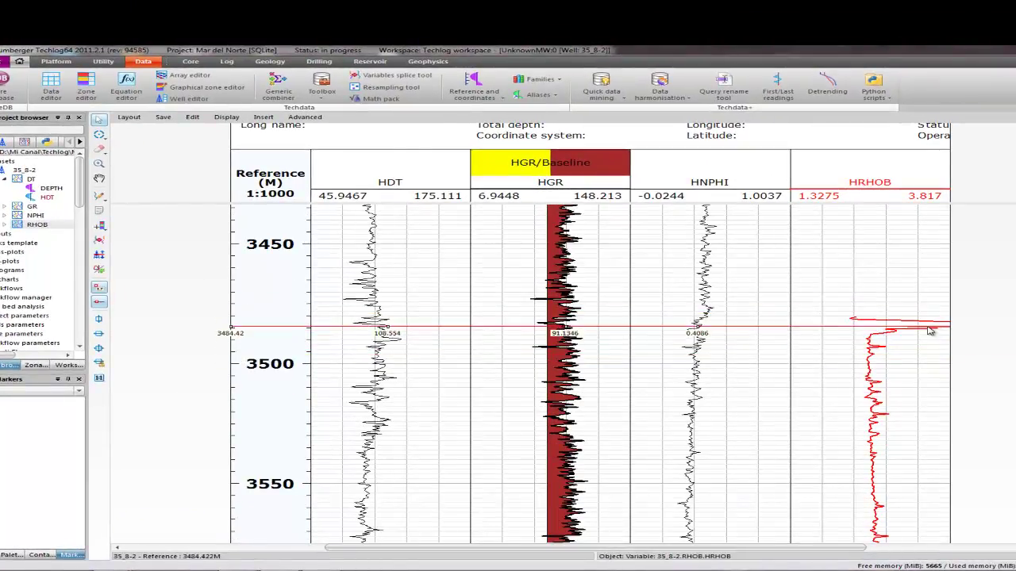
scroll(903, 421, "down", 3)
scroll(900, 423, "down", 10)
scroll(904, 453, "down", 4)
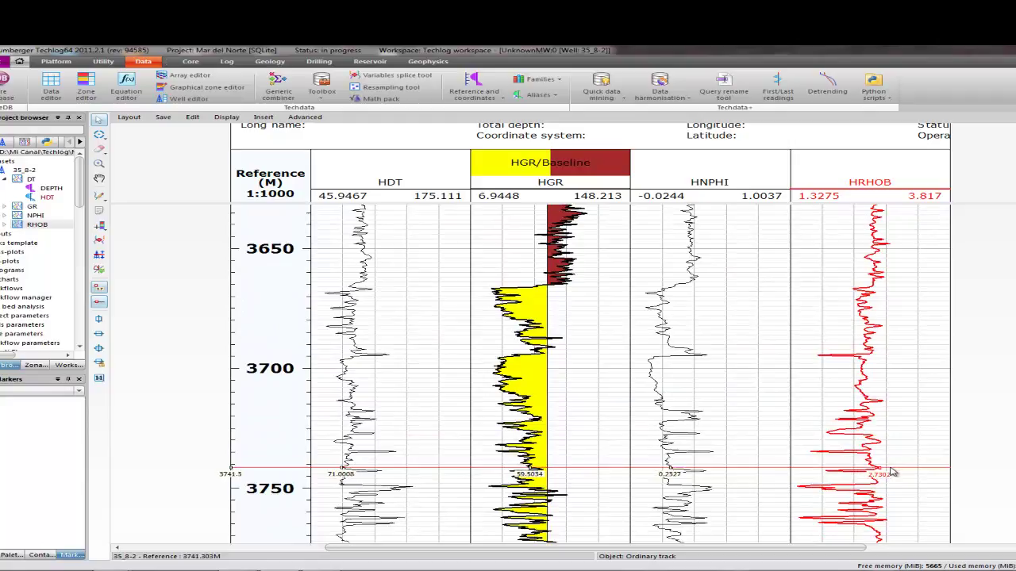
scroll(892, 473, "down", 3)
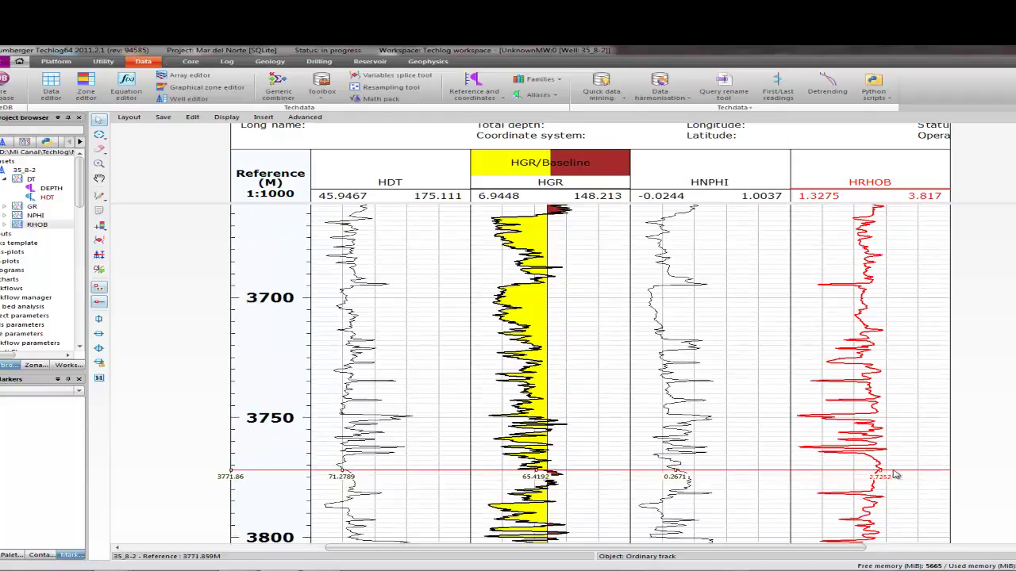
scroll(865, 472, "down", 4)
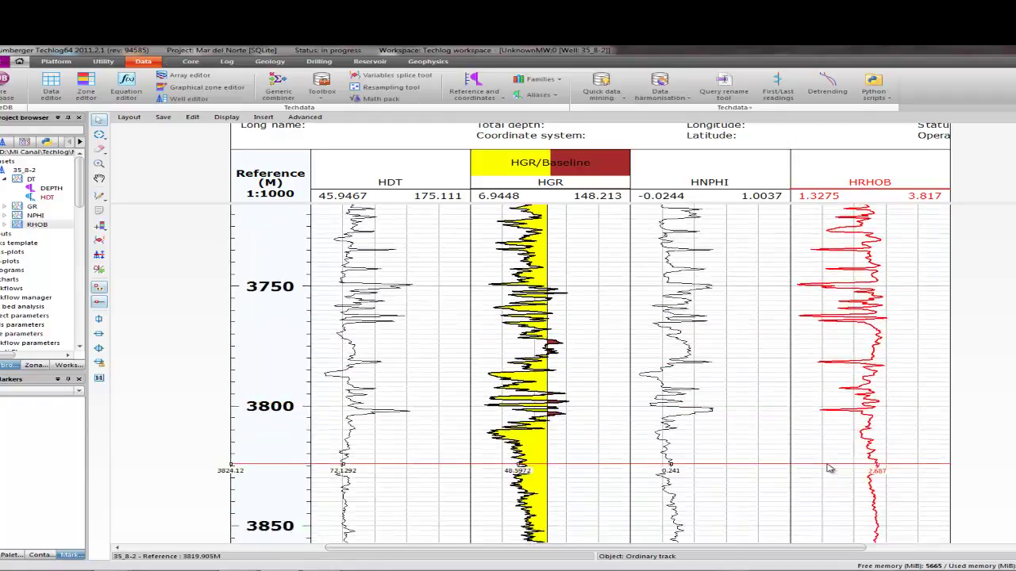
scroll(830, 469, "down", 2)
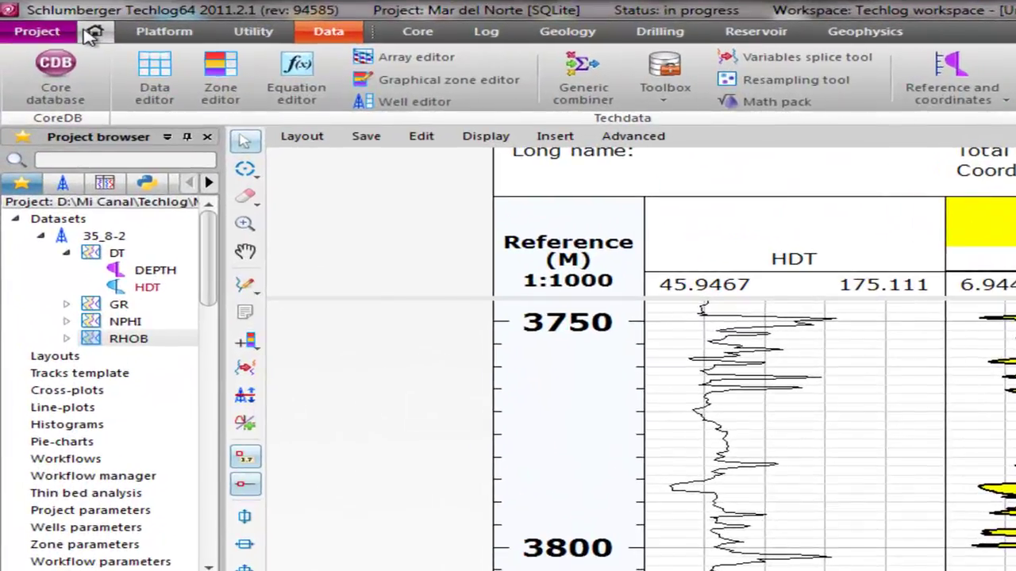
Start a project import of images with the wizard and open the Core photos folder of 35_8_2 in the file browser
left_click(50, 59)
left_click(25, 87)
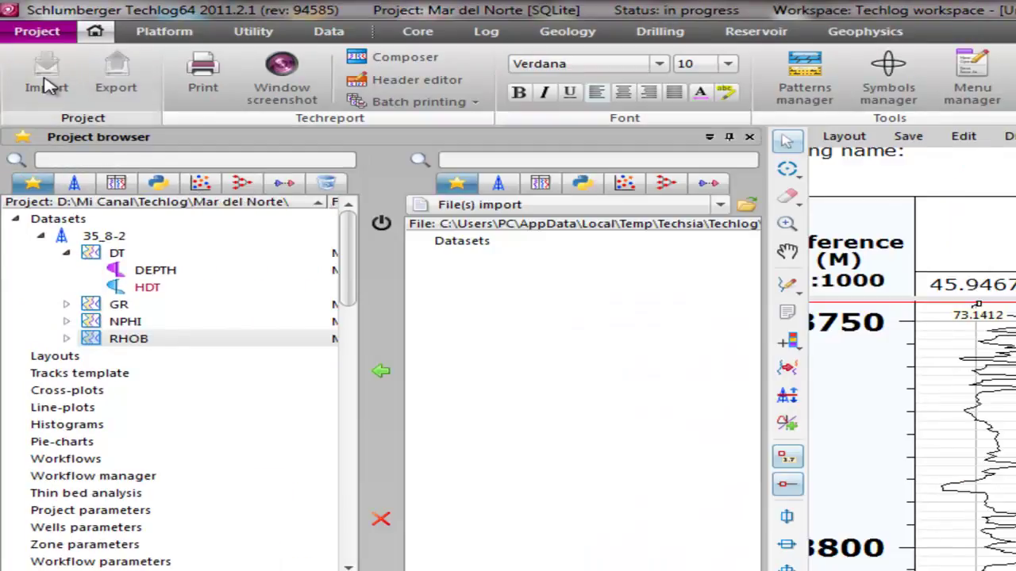
left_click(720, 205)
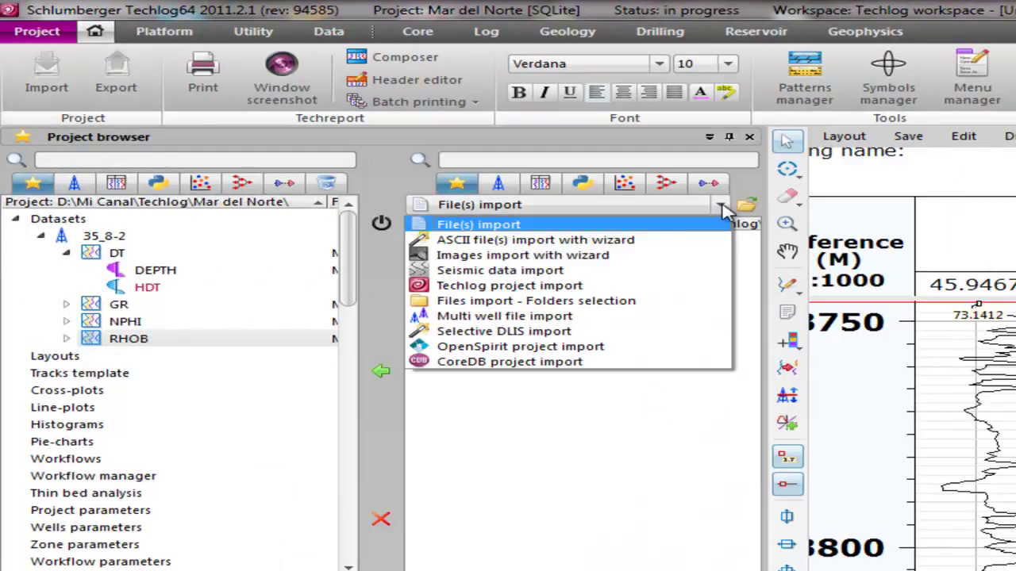
left_click(575, 262)
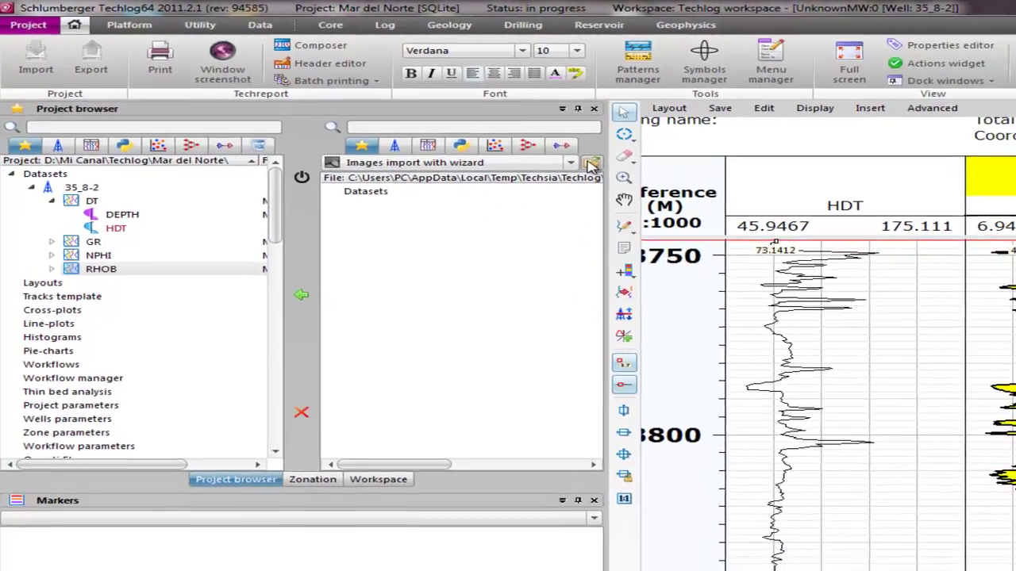
left_click(592, 162)
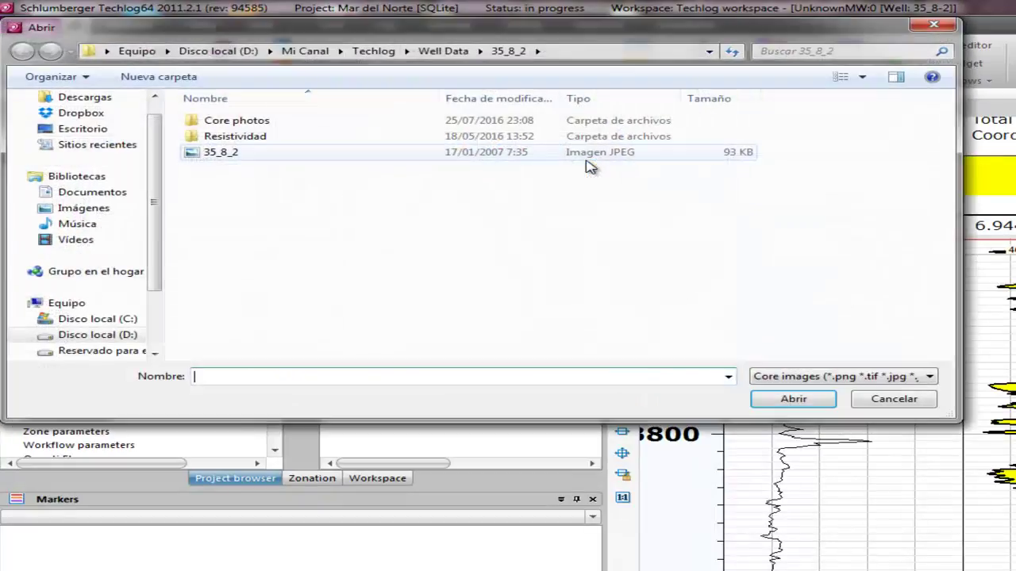
double_click(236, 123)
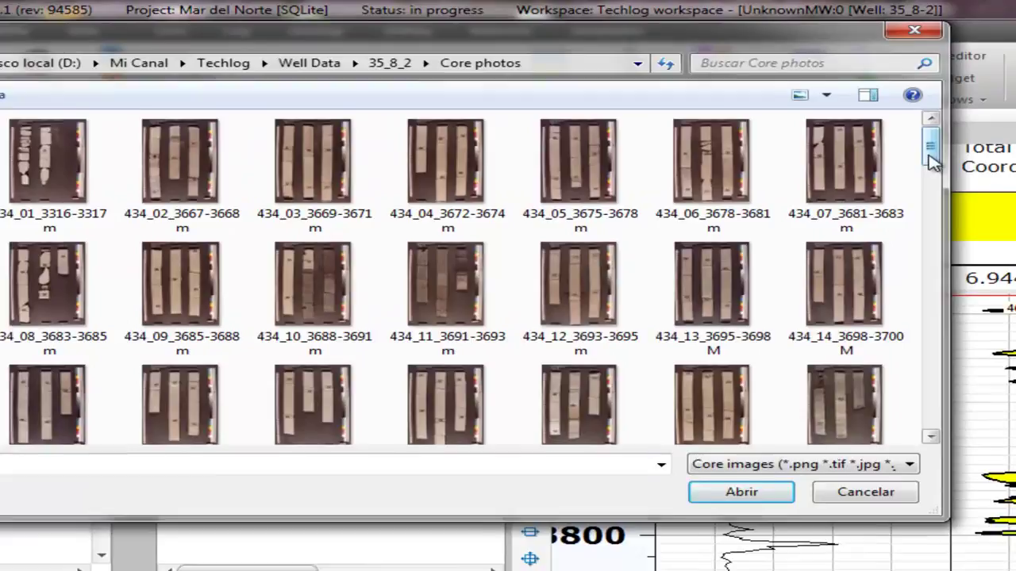
Select all core photos from 3316.9-3317.7 through 3752.3-3753.4 and load them into the image import wizard
left_click_drag(946, 110, 947, 143)
left_click_drag(930, 181, 927, 219)
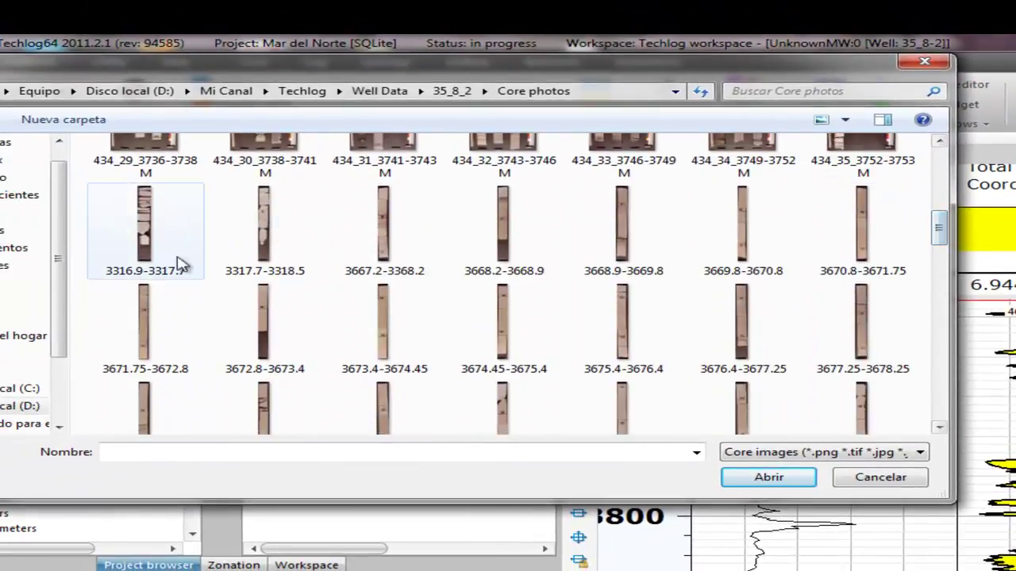
left_click(179, 264)
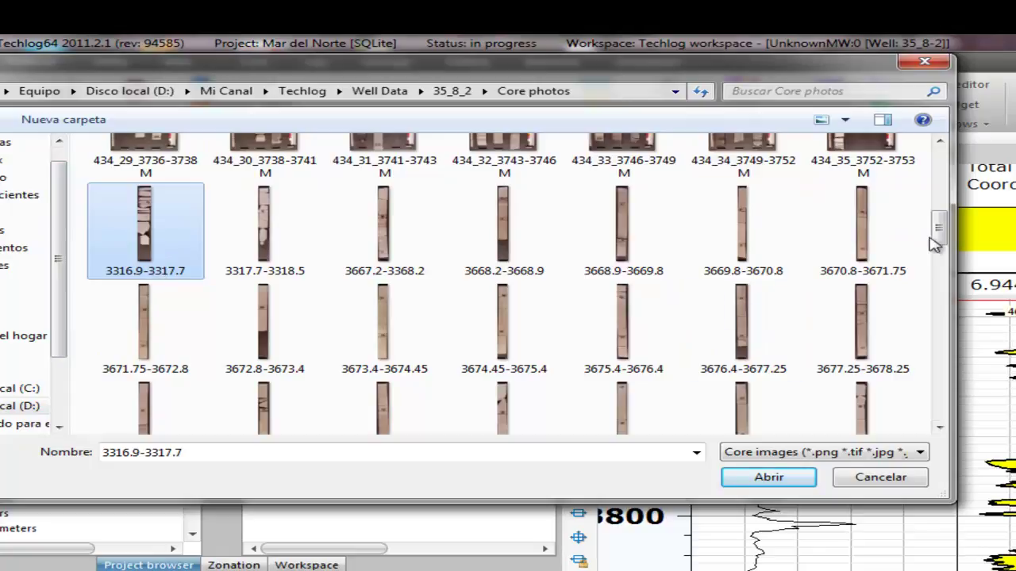
left_click_drag(941, 228, 918, 229)
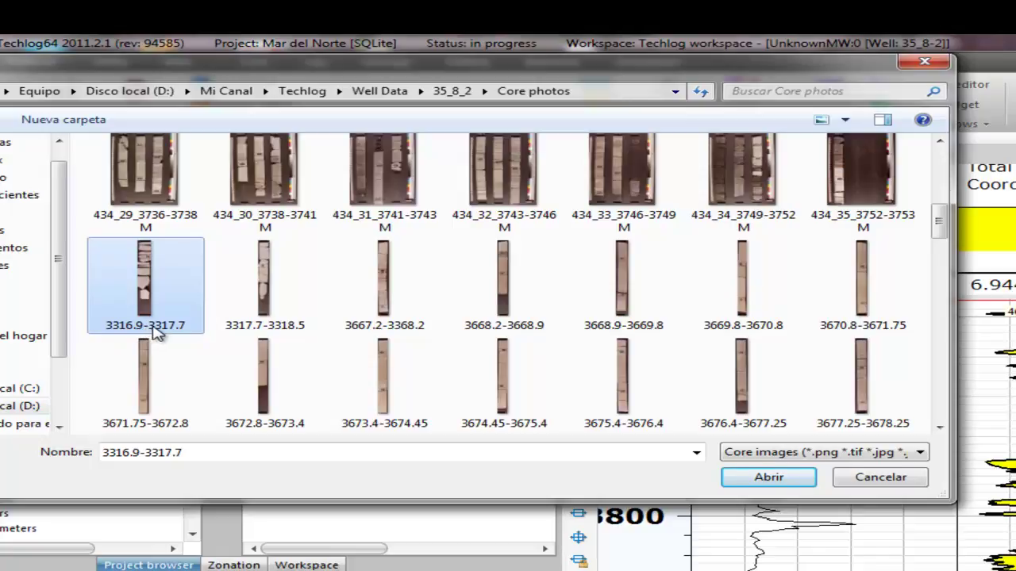
left_click_drag(935, 222, 938, 403)
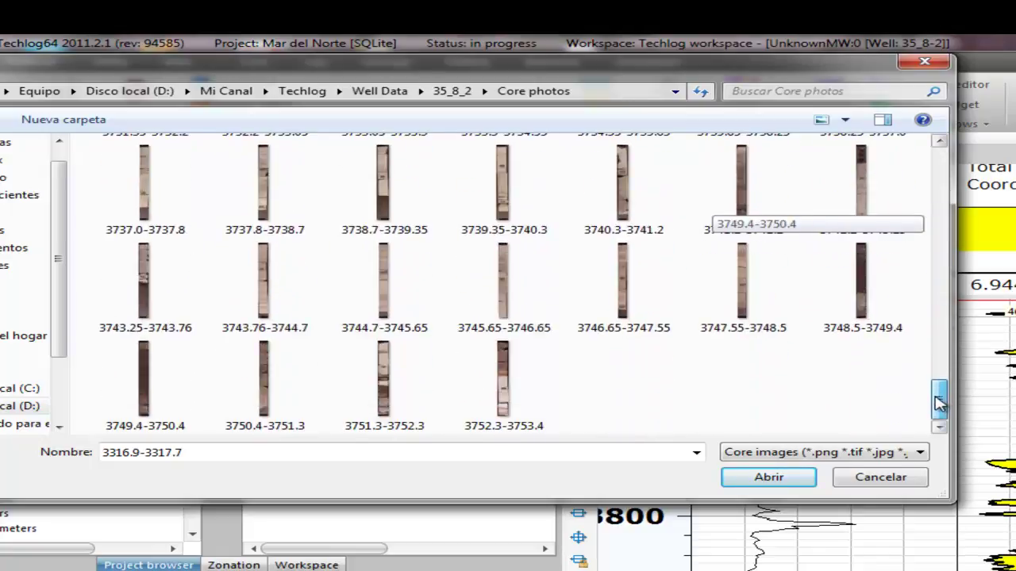
left_click(516, 380, "shift")
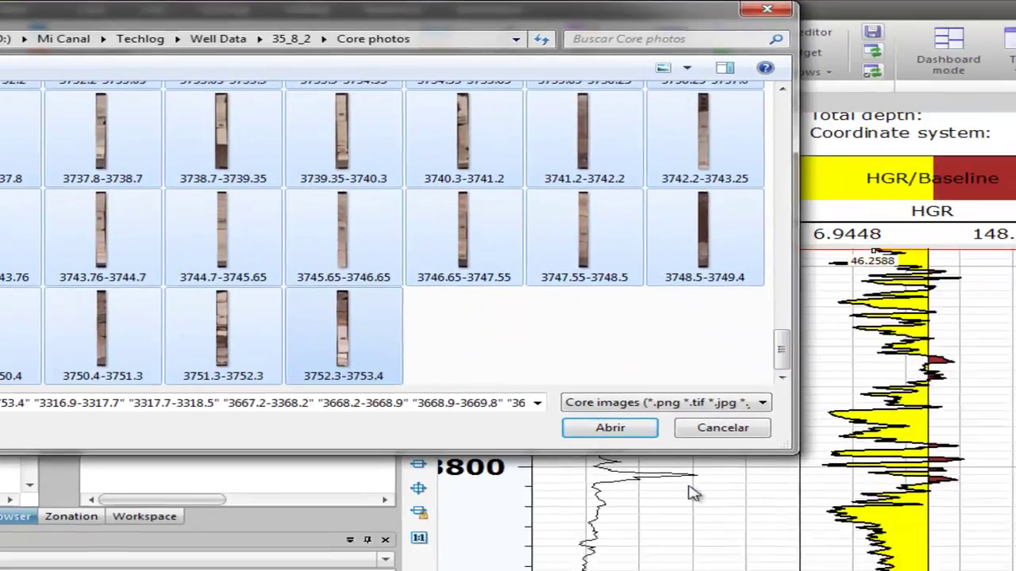
left_click(611, 428)
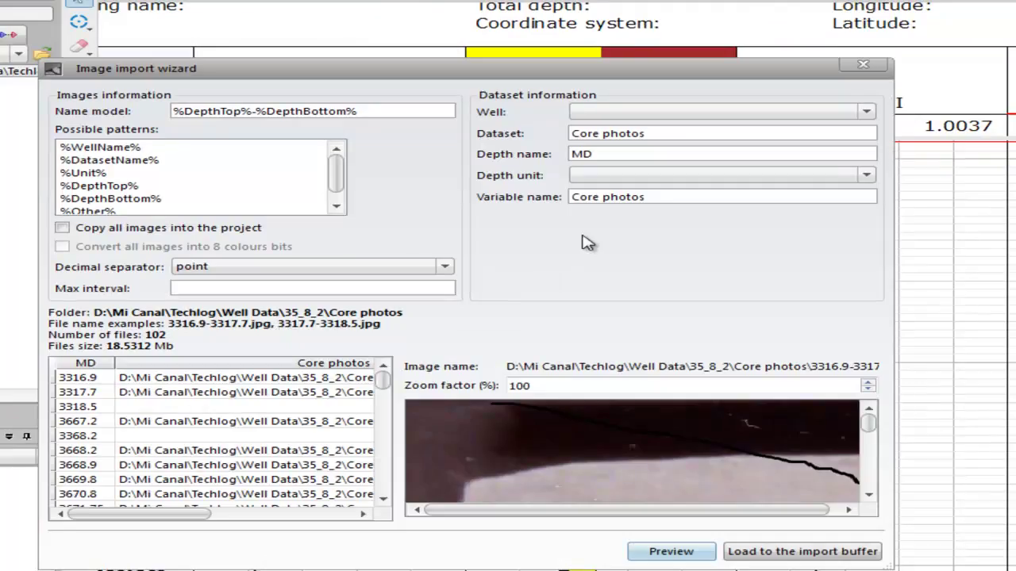
Assign the core photos to well 35_8-2 with depth unit m and enable copying all images into the project
left_click(866, 112)
left_click(658, 135)
left_click(867, 176)
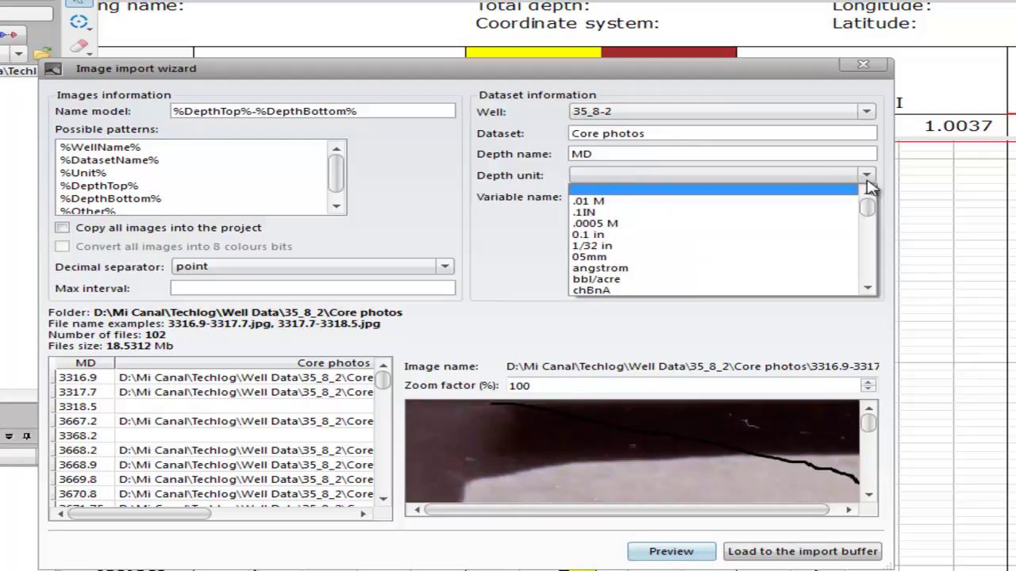
left_click_drag(871, 210, 866, 254)
left_click(577, 246)
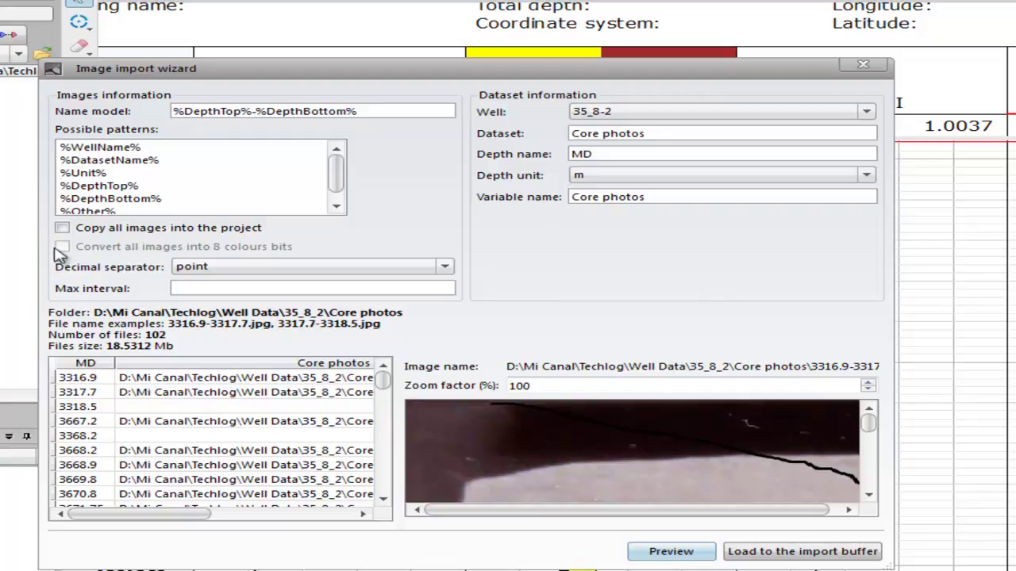
left_click(64, 229)
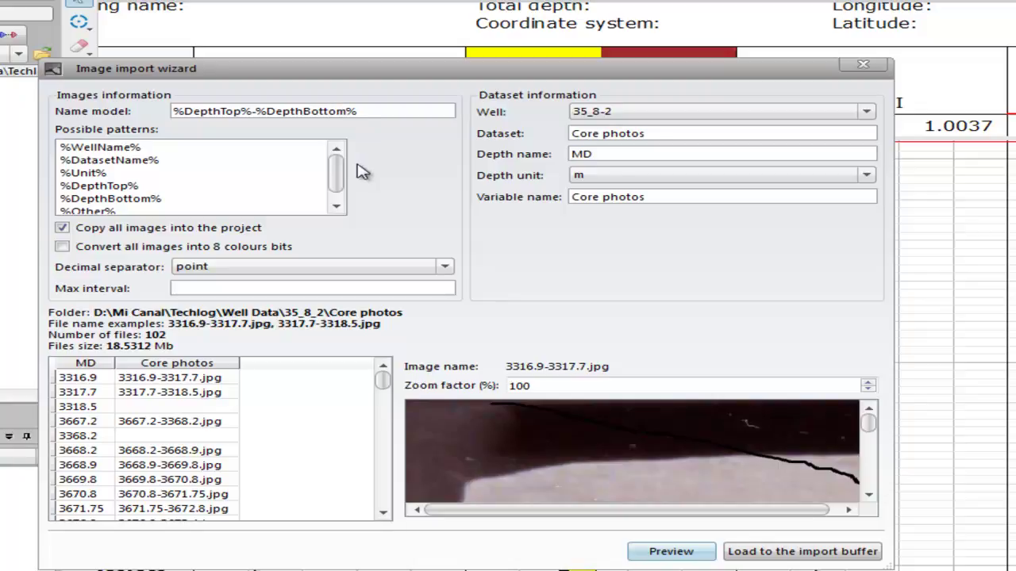
Load the core photos into the import buffer and transfer well 35_8-2 with its Core photos dataset into the project
left_click_drag(335, 175, 339, 169)
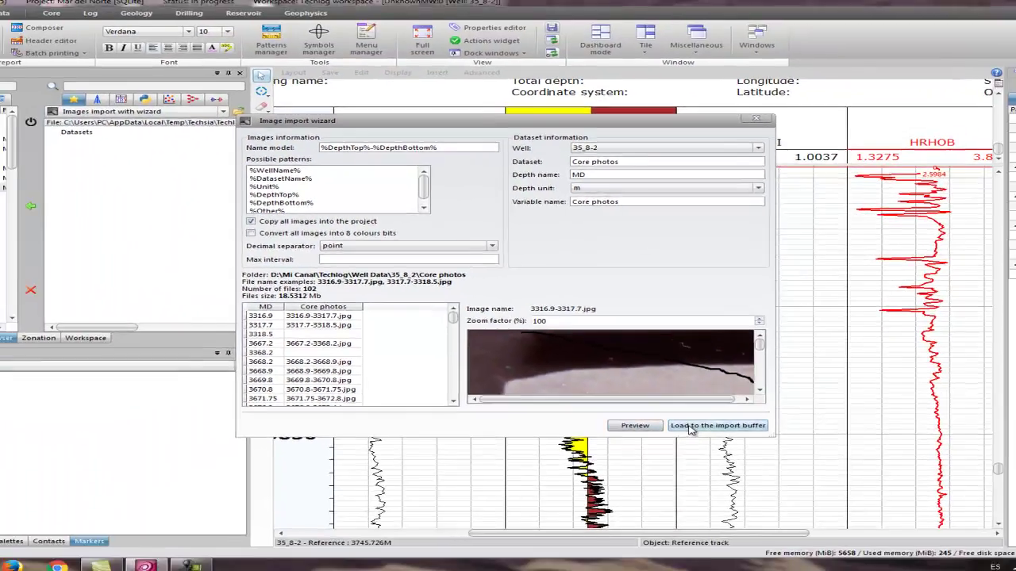
left_click(691, 428)
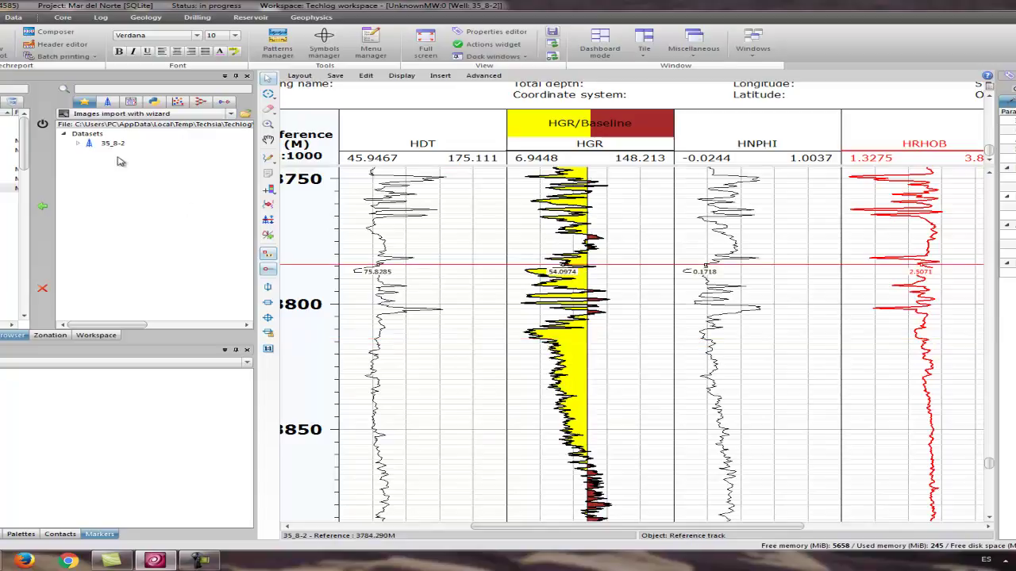
double_click(85, 141)
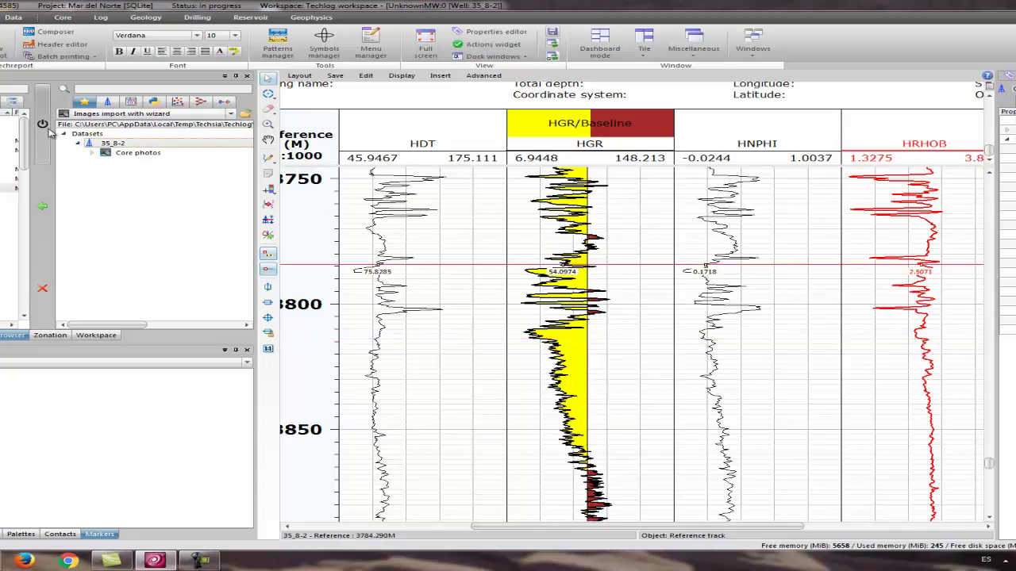
left_click(42, 208)
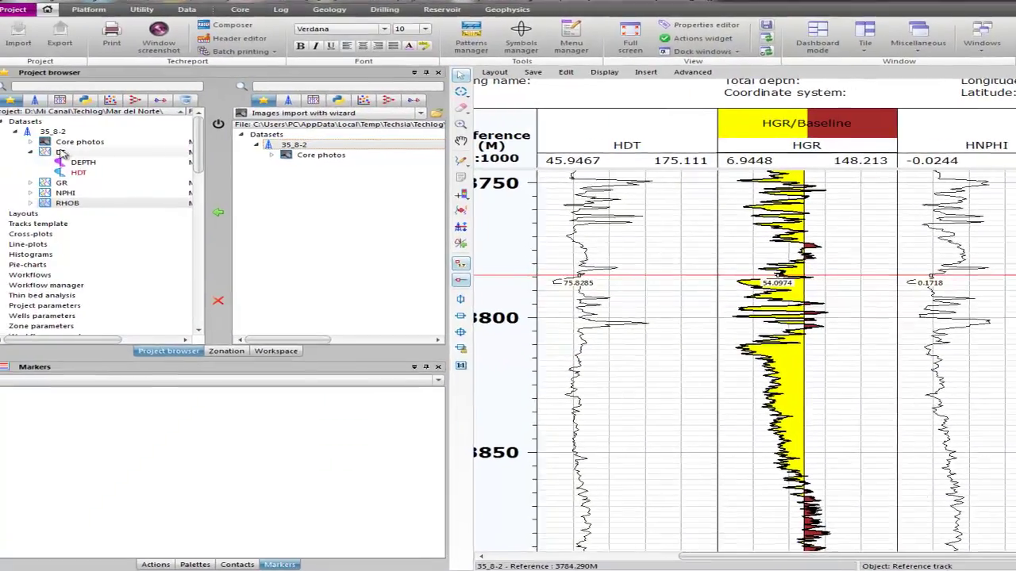
Add the Core photos dataset of well 35_8-2 as a new track beside HRHOB in the log view and show its cored interval
left_click(40, 142)
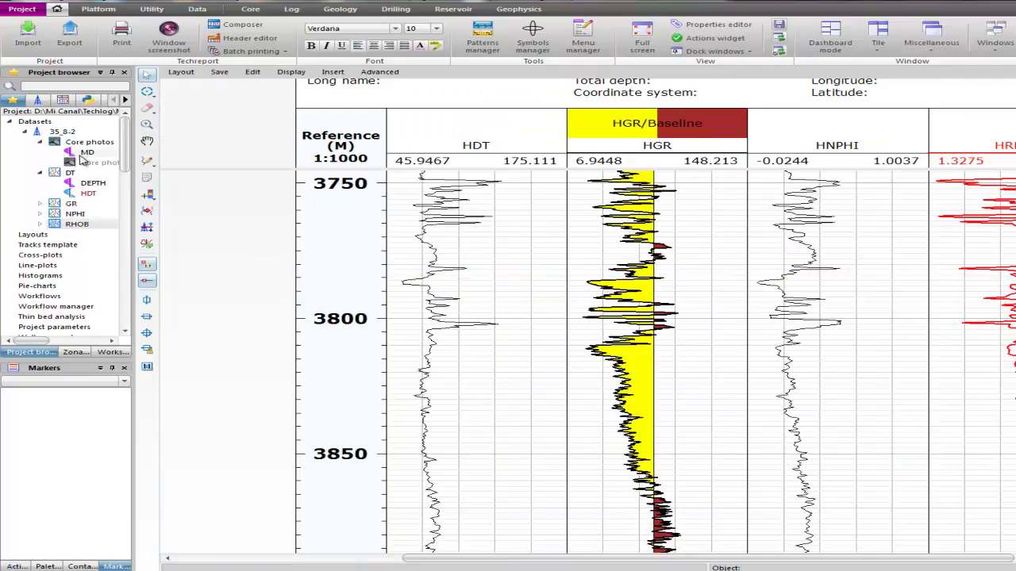
left_click(85, 143)
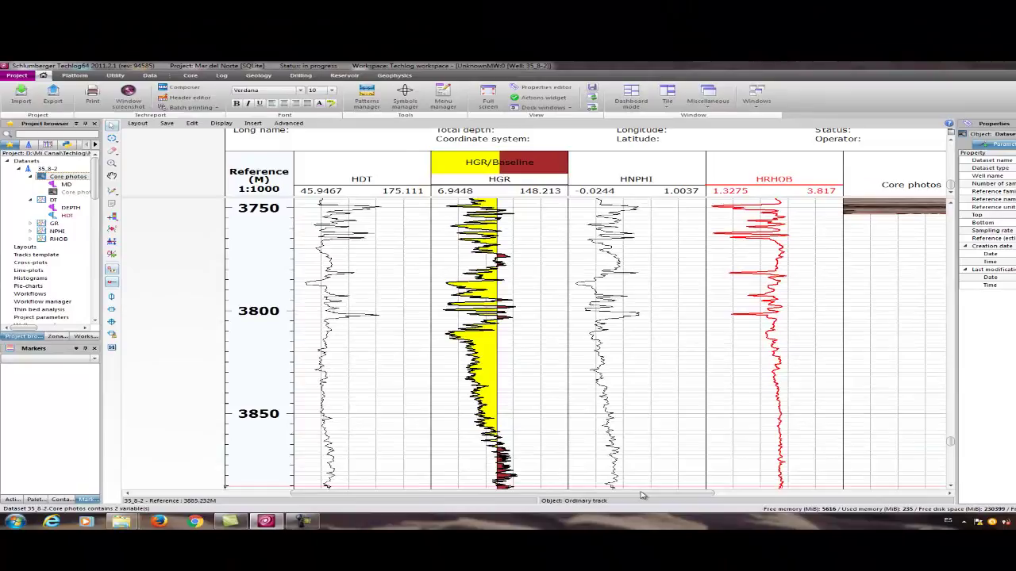
left_click_drag(643, 494, 690, 494)
left_click(895, 372)
scroll(895, 372, "up", 6)
scroll(895, 386, "up", 4)
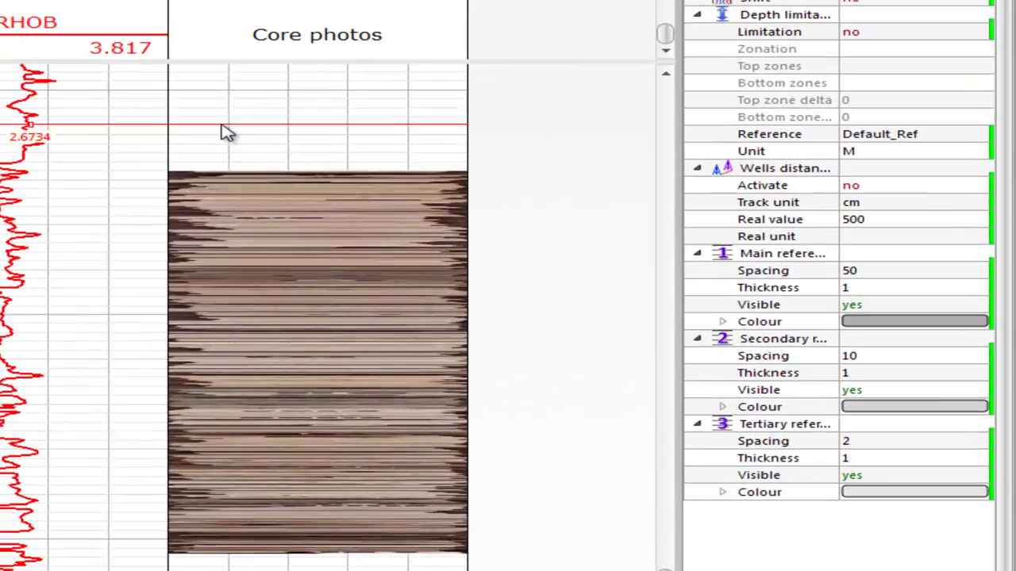
Try zoom factors of 50, 60 and 80 on the Core photos track
left_click(753, 230)
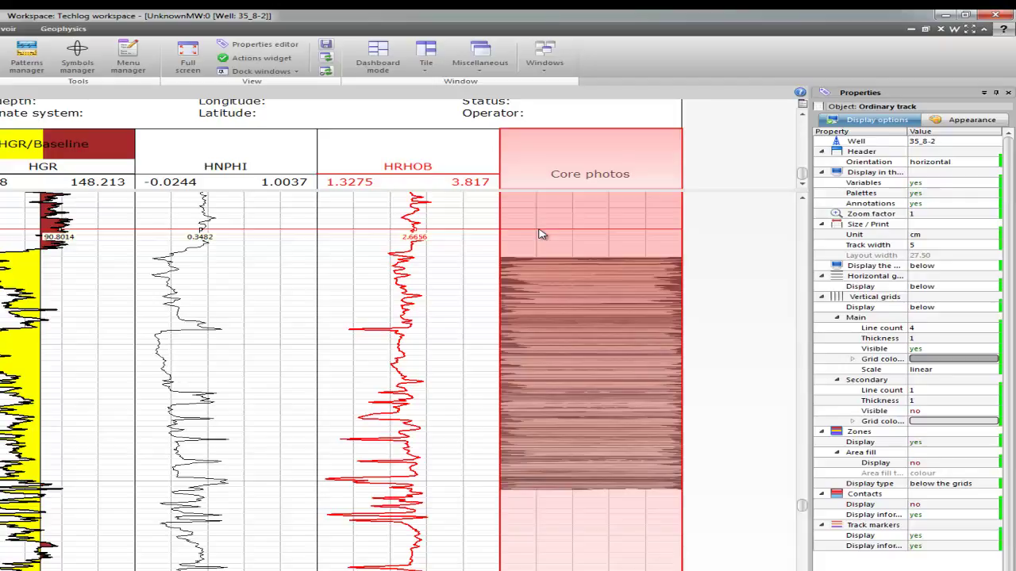
left_click(932, 214)
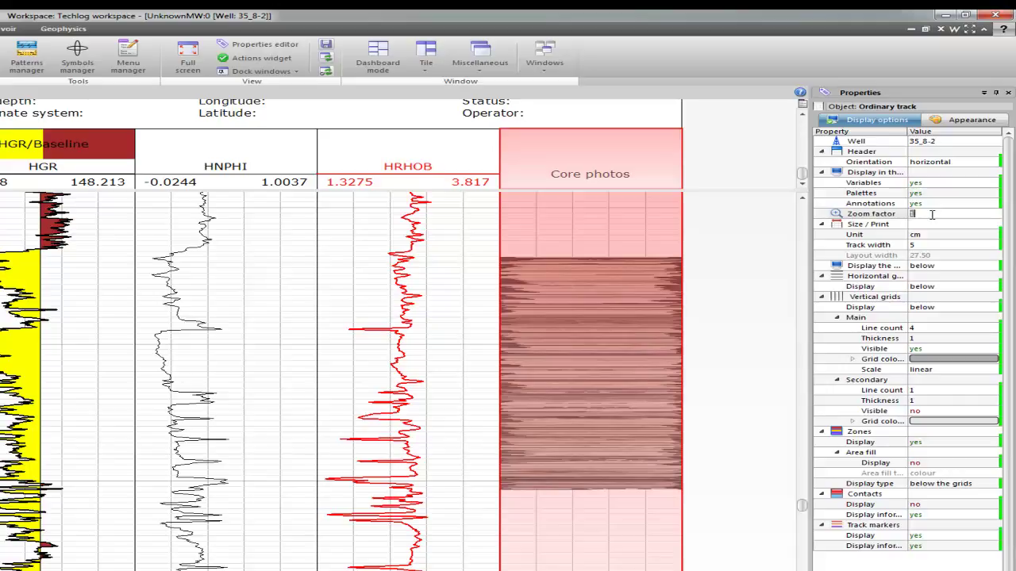
type("50")
key("Return")
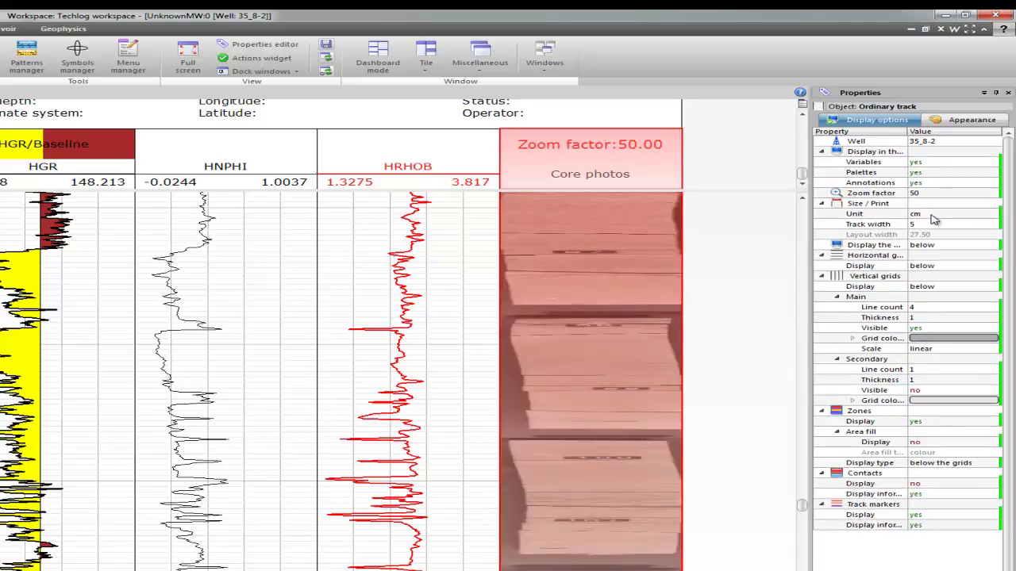
left_click(933, 194)
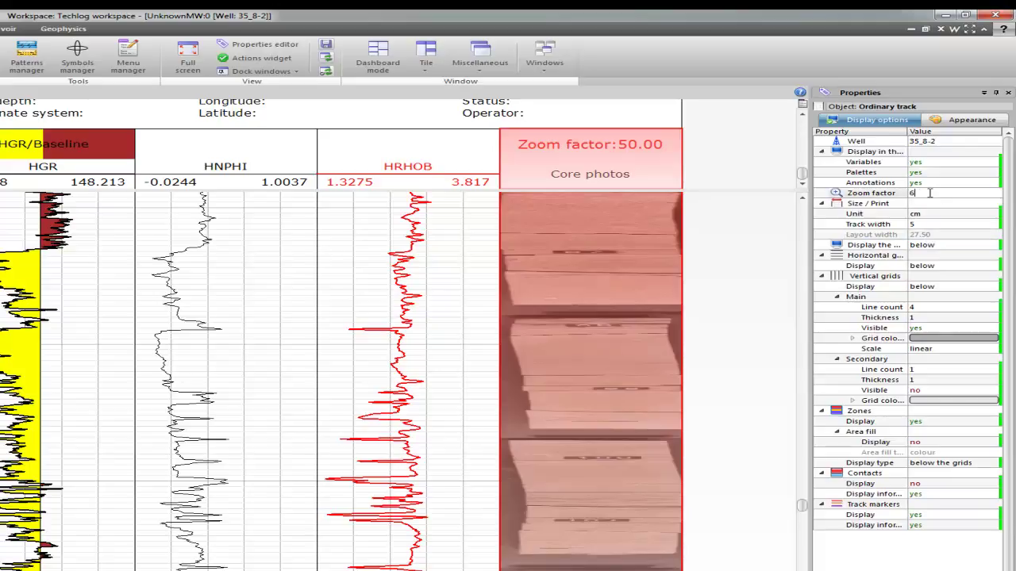
key("Return")
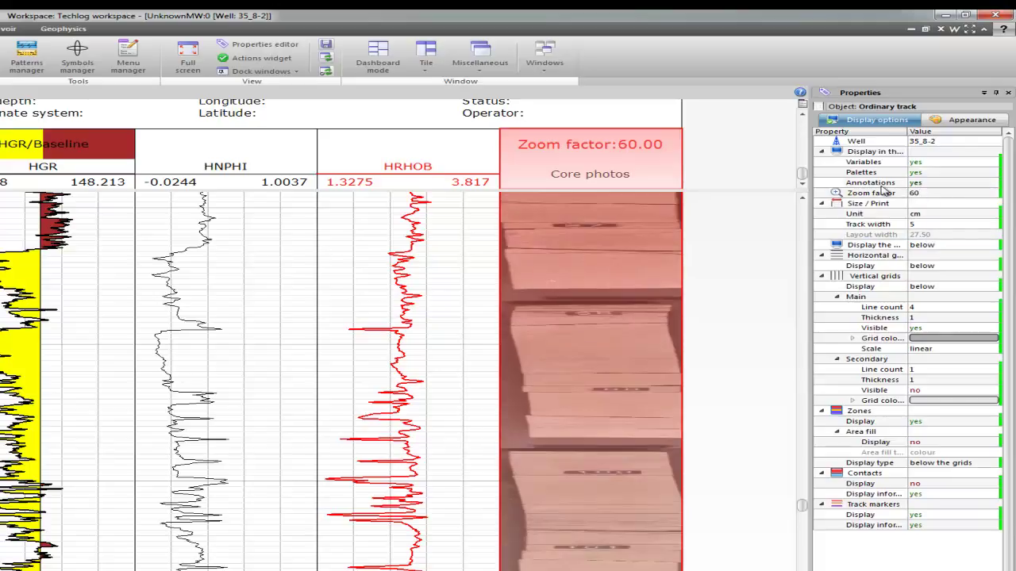
left_click(948, 193)
type("80")
key("Return")
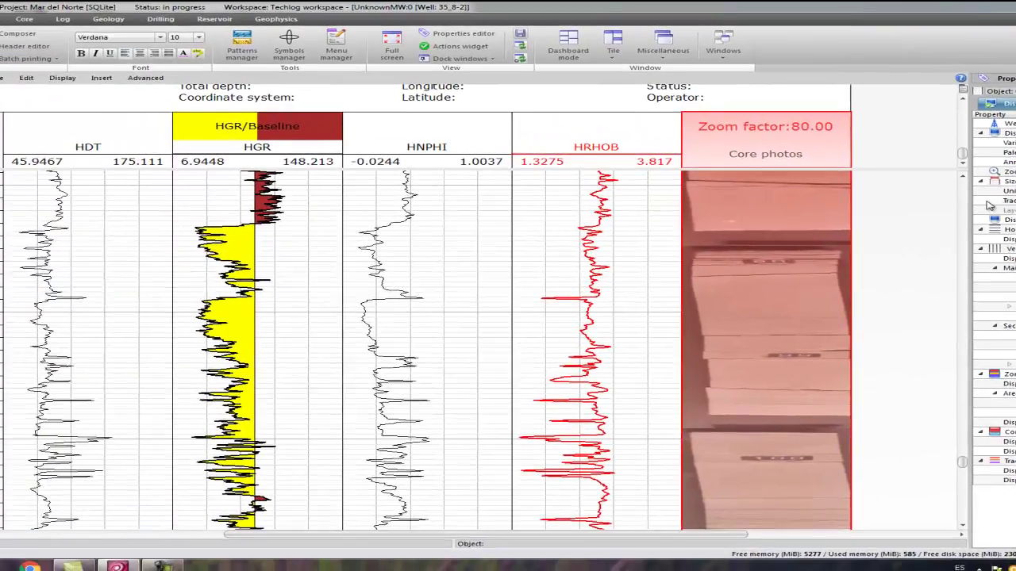
Inspect the enlarged core photos and set the Core photos track's zoom factor to 100
left_click(771, 240)
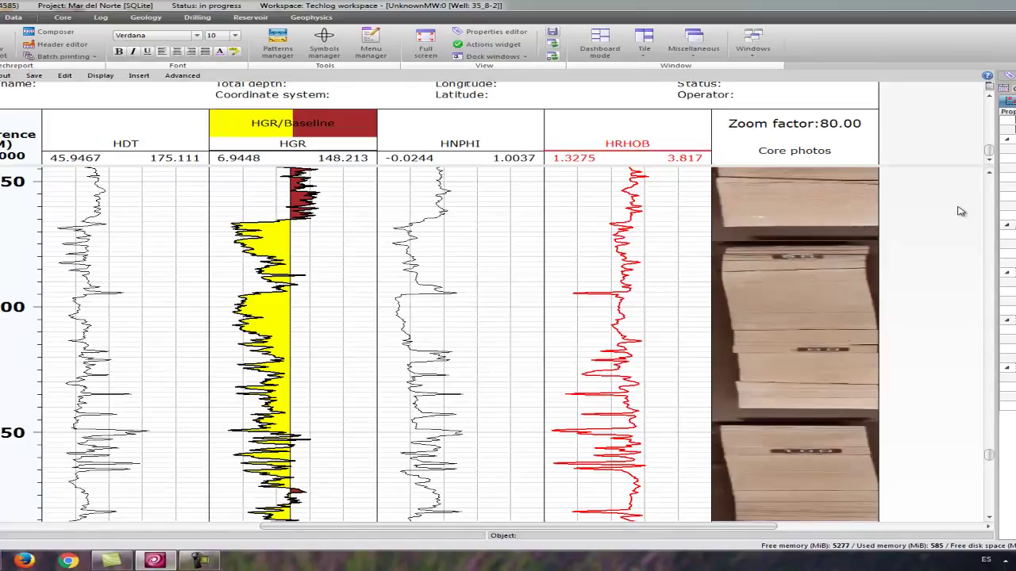
left_click(852, 211)
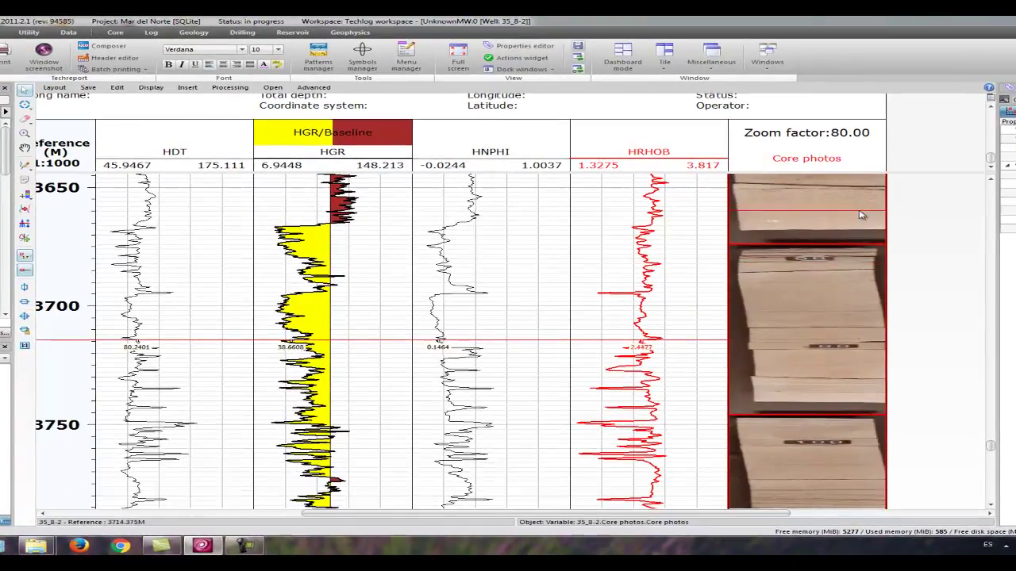
scroll(861, 214, "up", 5)
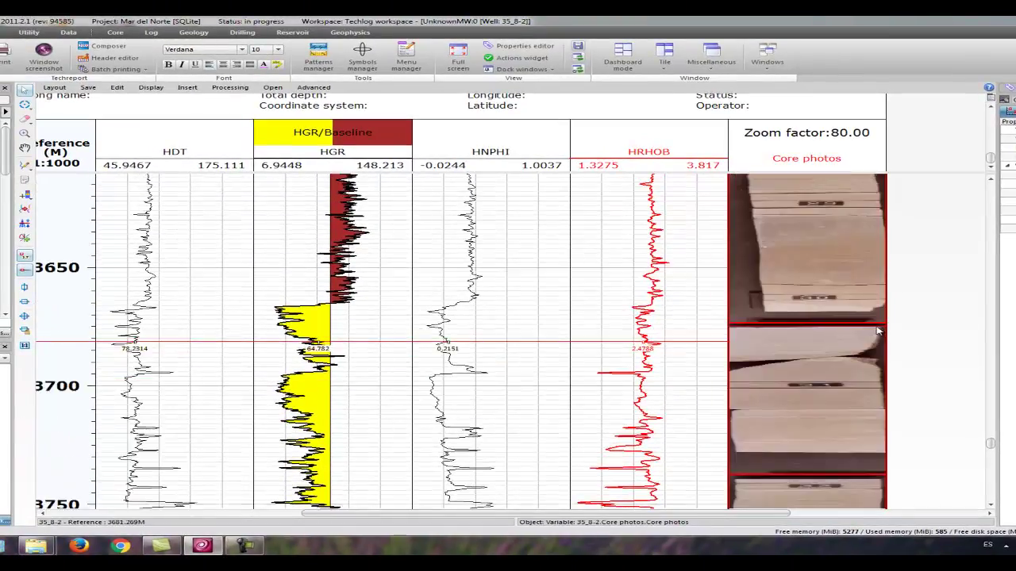
left_click(851, 289)
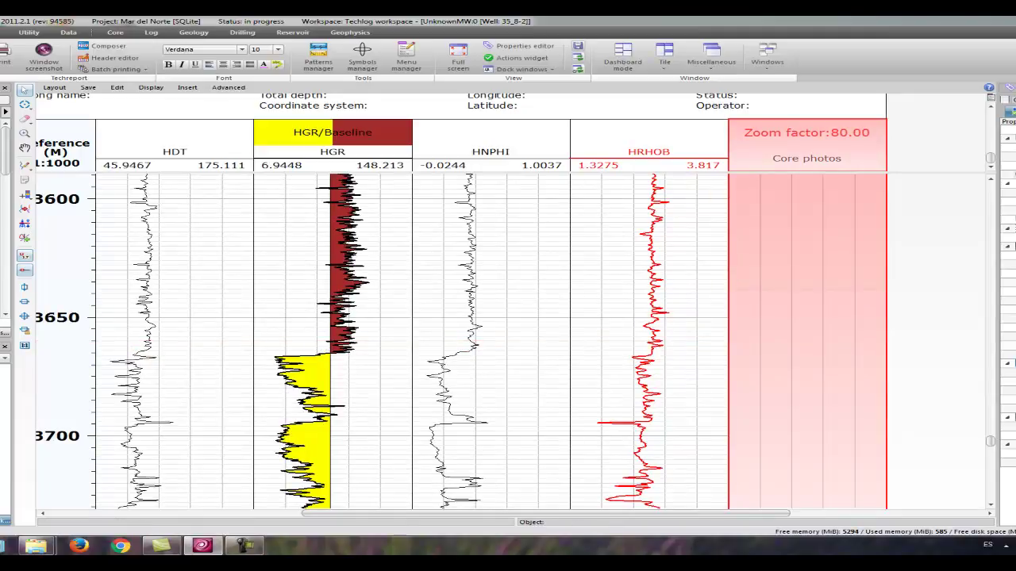
scroll(928, 373, "down", 1)
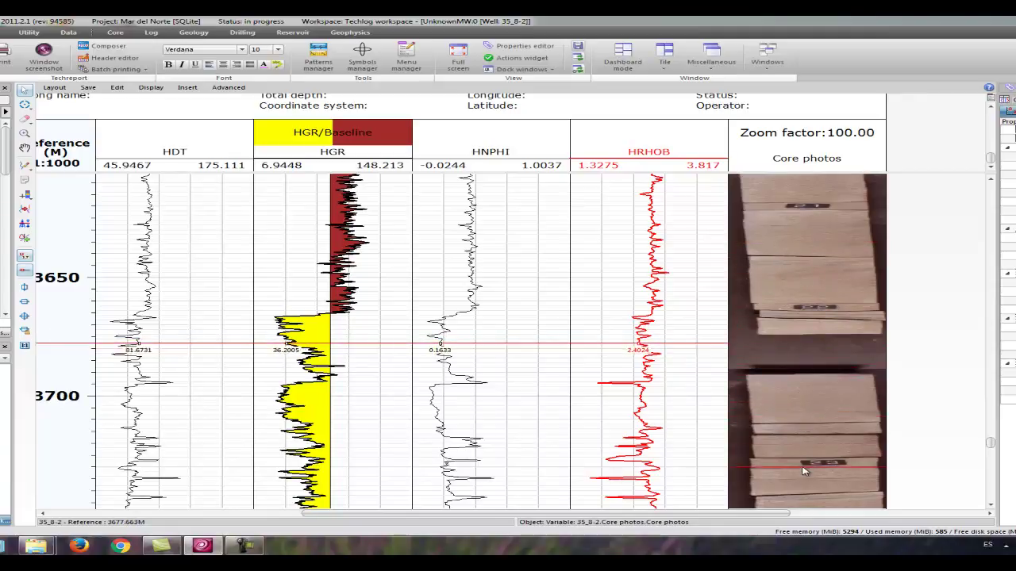
Examine the core photos beside the log curves from about 3678 m down to the base of the cored interval near 3753 m
scroll(803, 471, "down", 1)
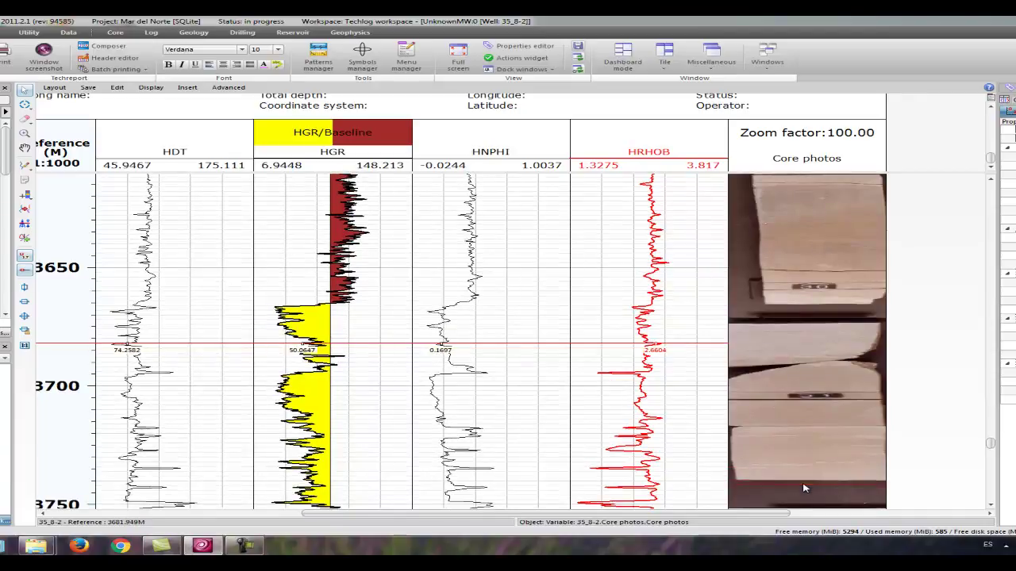
scroll(804, 473, "down", 1)
scroll(808, 447, "down", 1)
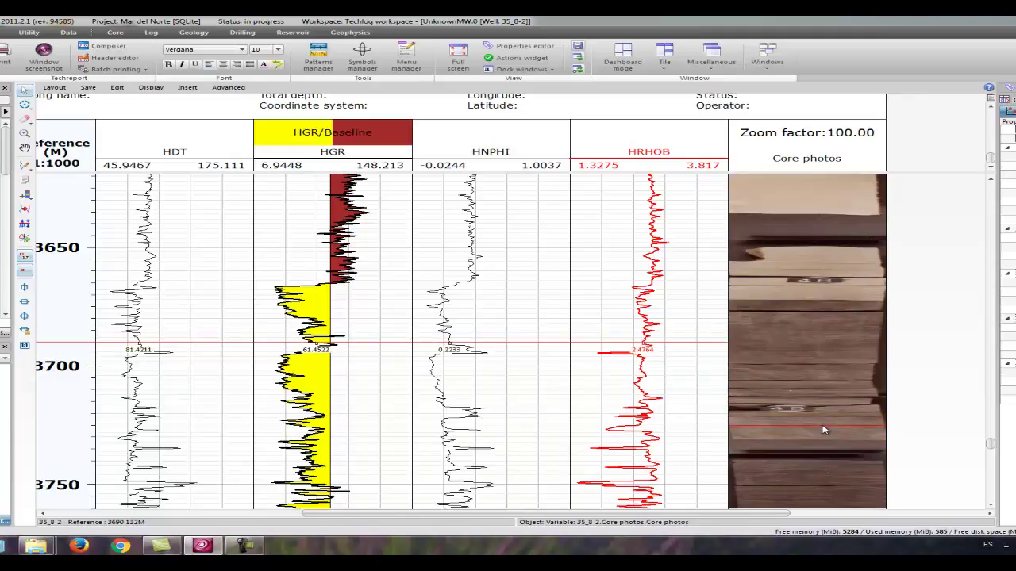
scroll(822, 430, "down", 1)
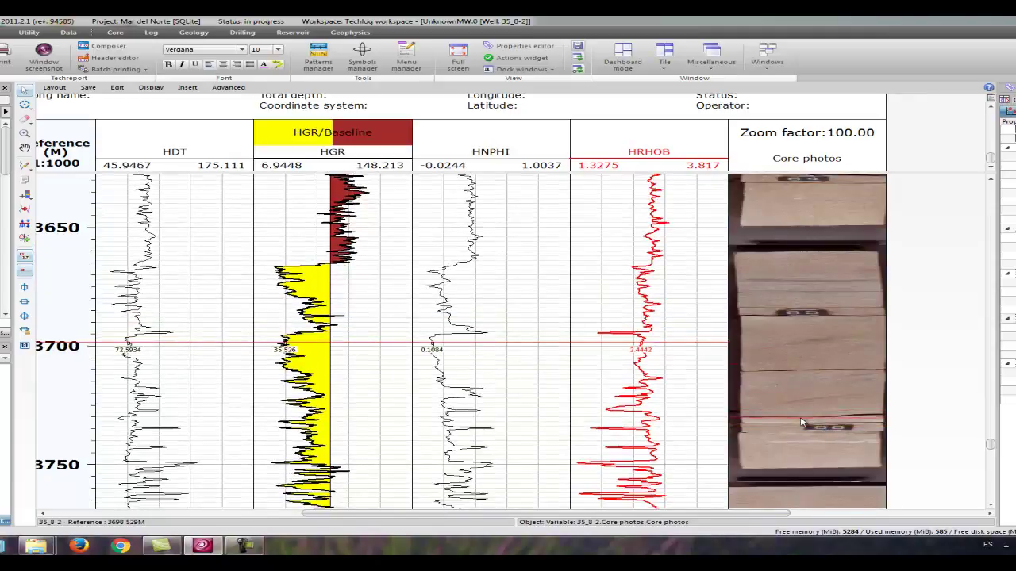
scroll(802, 423, "down", 1)
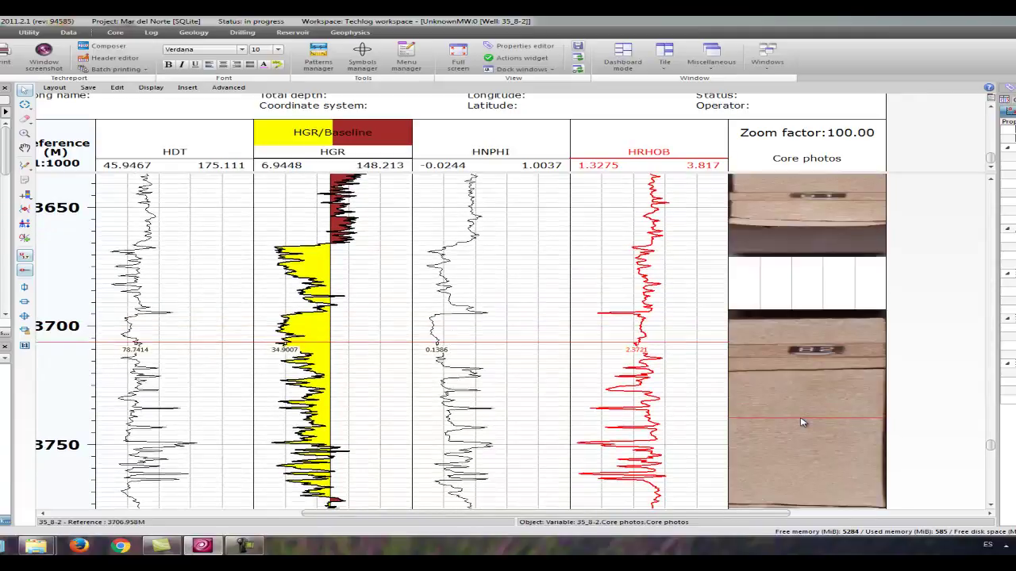
scroll(802, 423, "down", 1)
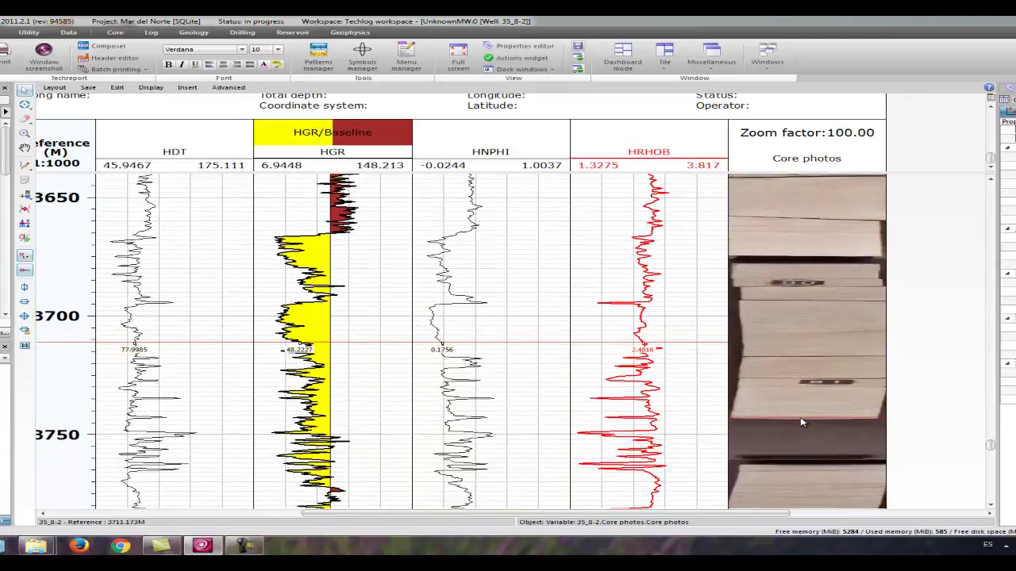
scroll(802, 423, "down", 1)
scroll(802, 423, "down", 1)
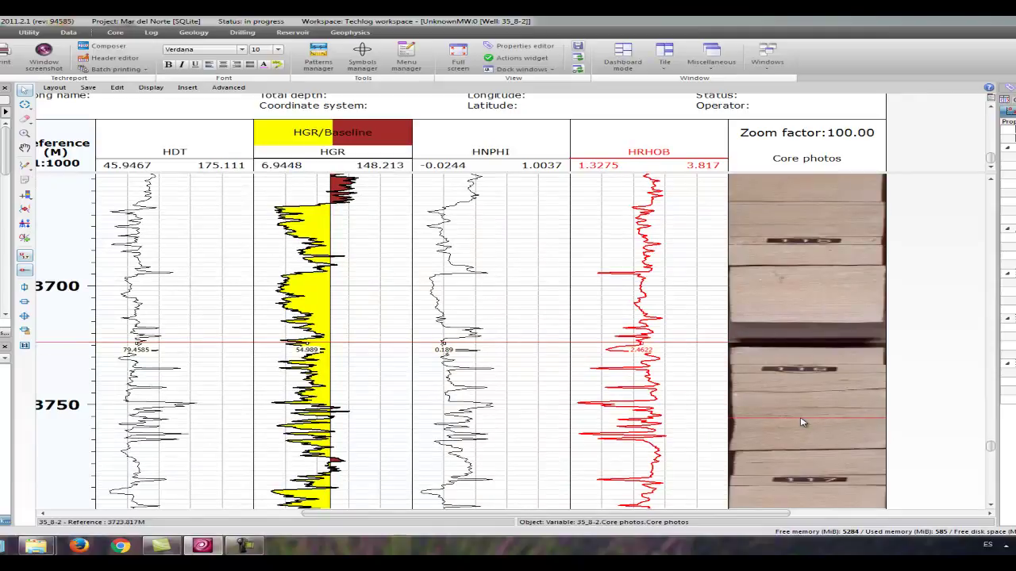
scroll(801, 423, "up", 1)
scroll(801, 423, "down", 1)
scroll(802, 423, "down", 3)
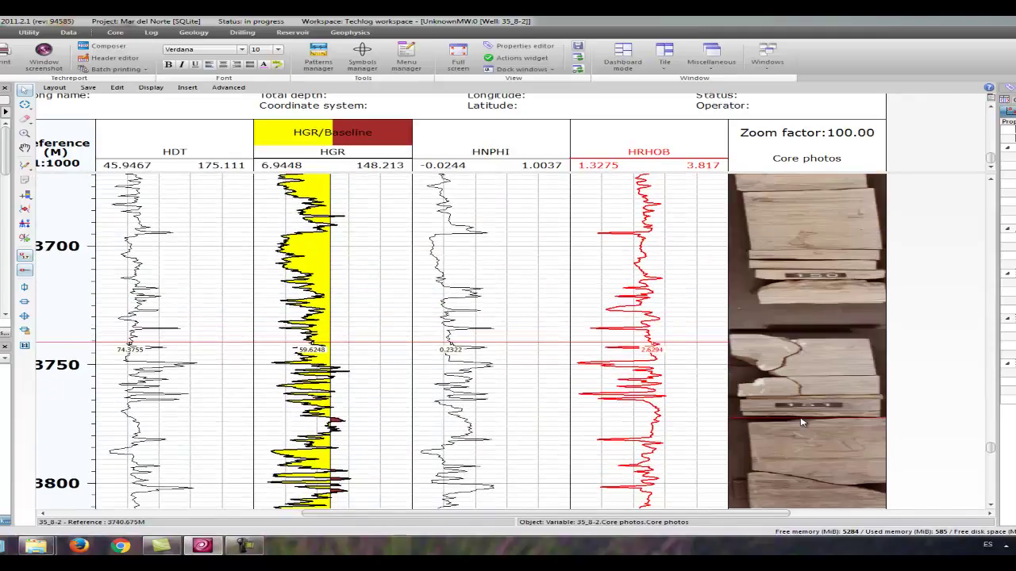
scroll(802, 423, "down", 2)
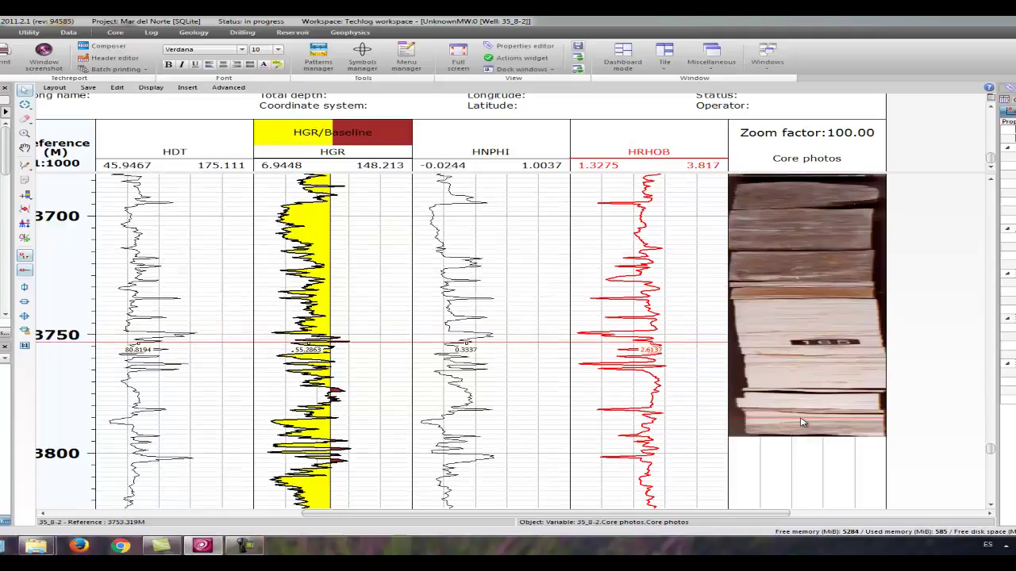
scroll(802, 423, "down", 1)
Review the core photos back up to the top of the cored interval near 3668 m and compare them with the logs
scroll(802, 422, "up", 5)
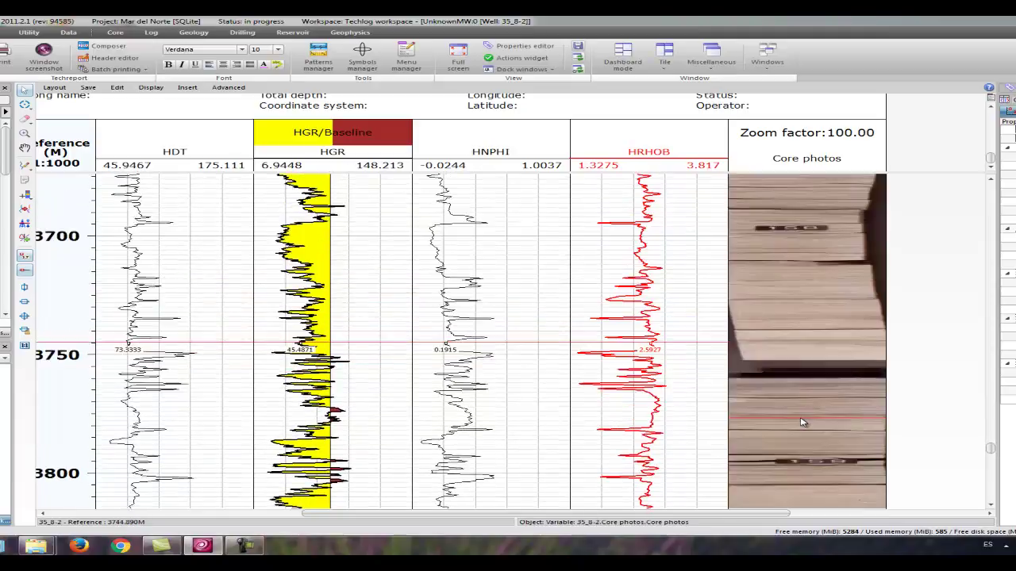
scroll(801, 422, "up", 1)
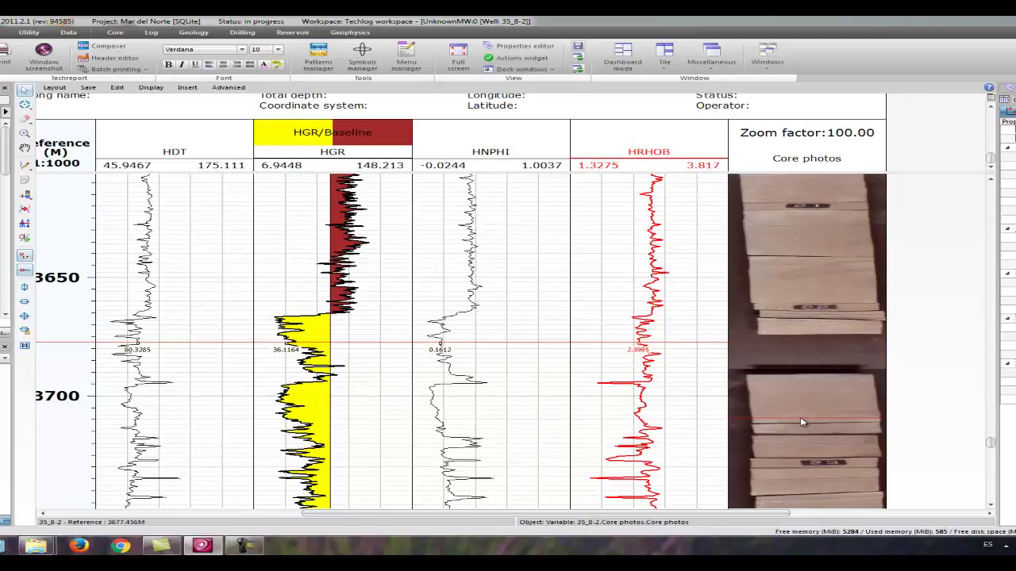
scroll(800, 416, "up", 1)
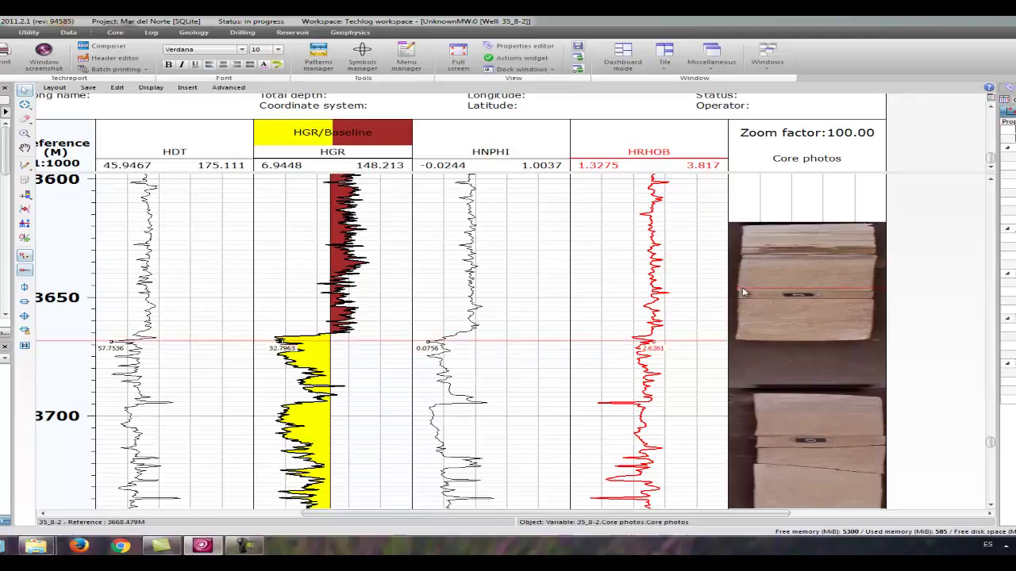
scroll(930, 272, "up", 1)
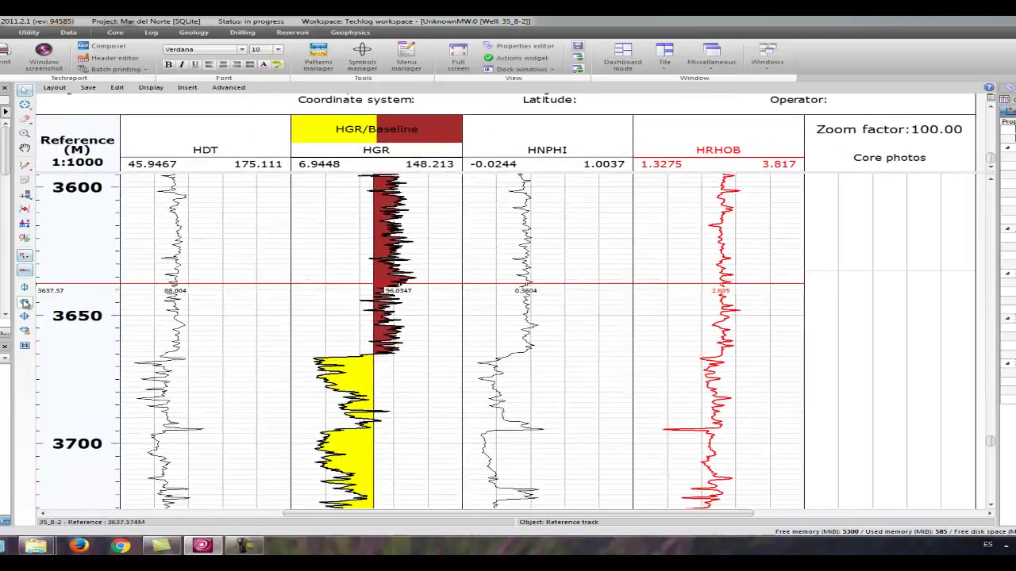
scroll(879, 339, "down", 1)
scroll(879, 339, "down", 1)
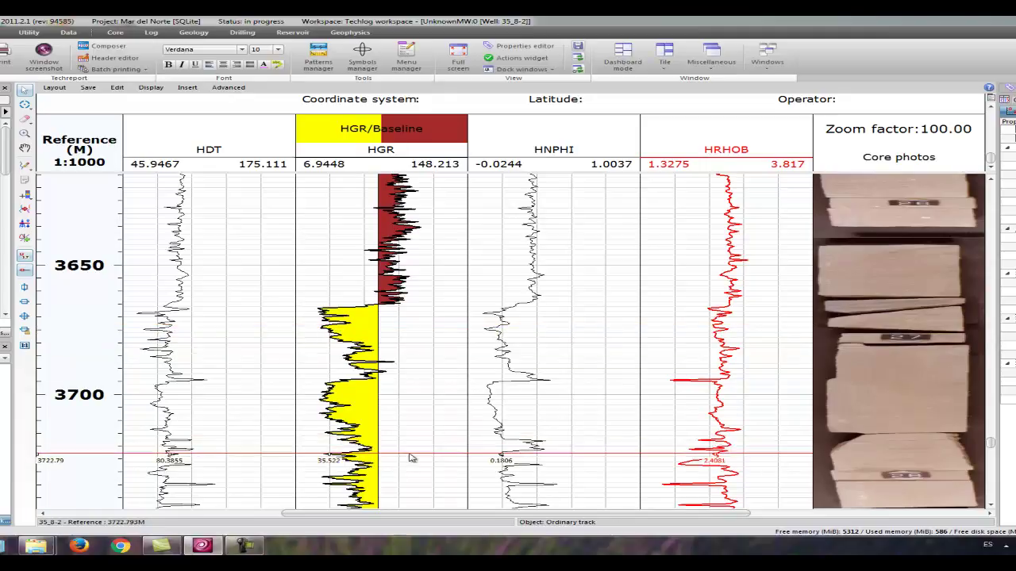
Switch to the scanned well log in Adobe Reader and examine its header scales for caliper, gamma ray, resistivity and interval transit time
left_click(243, 546)
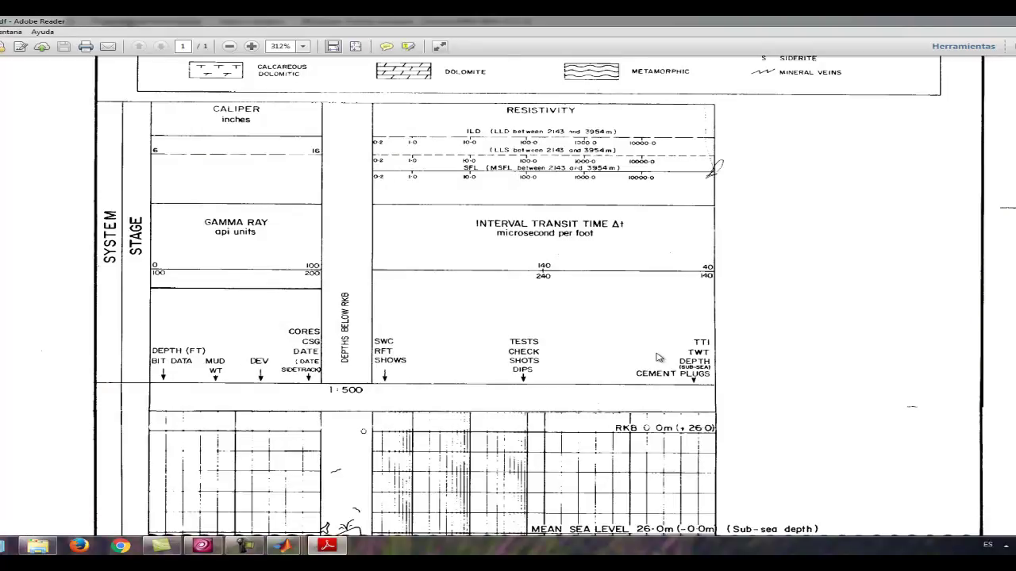
scroll(657, 357, "up", 10)
scroll(657, 357, "down", 15)
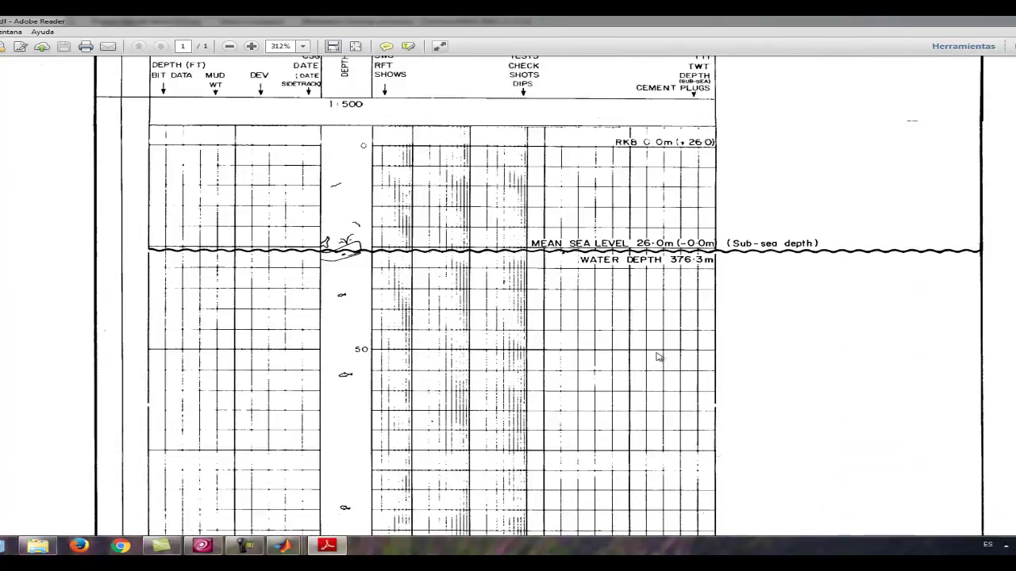
scroll(657, 357, "up", 5)
scroll(657, 357, "up", 1)
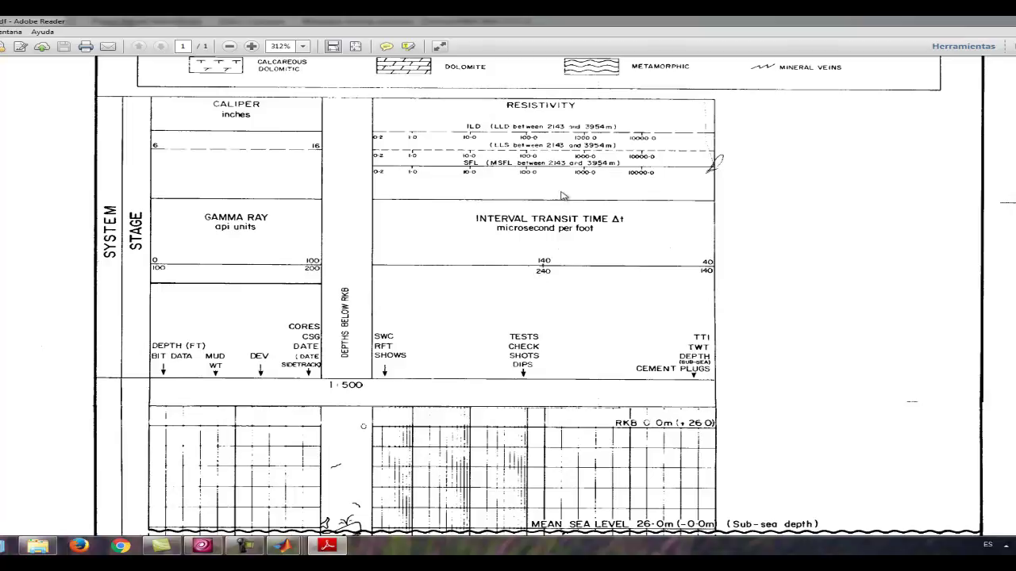
scroll(561, 196, "down", 6)
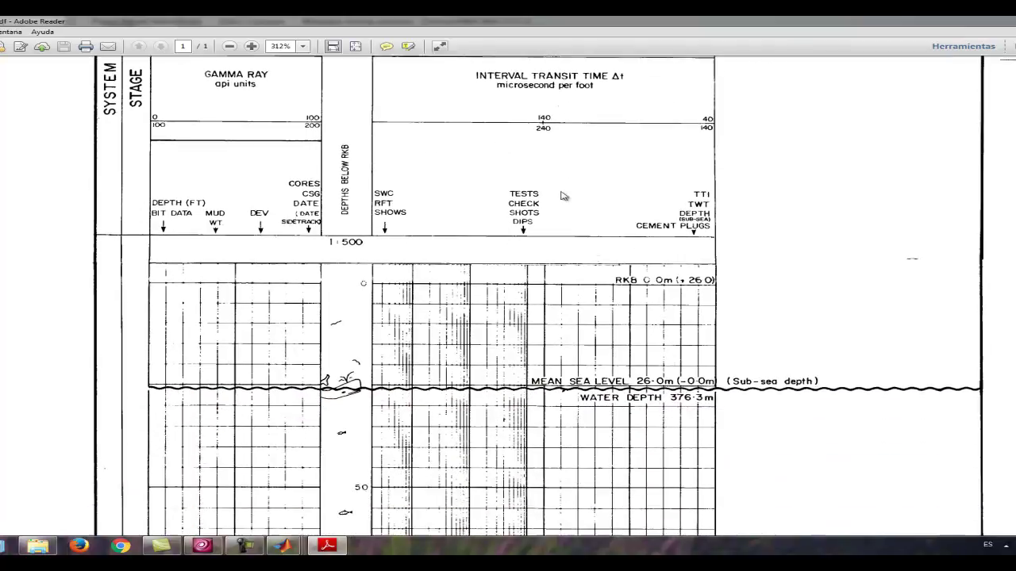
Examine the scanned log's curves from the header down to the Hordaland Group top near 968 m and back up to about 550 m
scroll(561, 196, "down", 20)
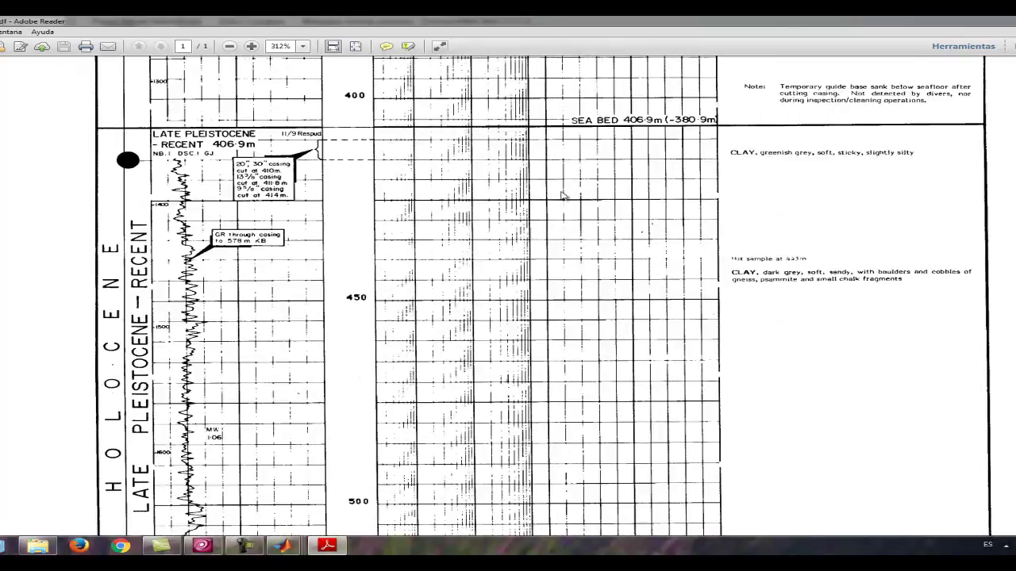
scroll(561, 196, "down", 8)
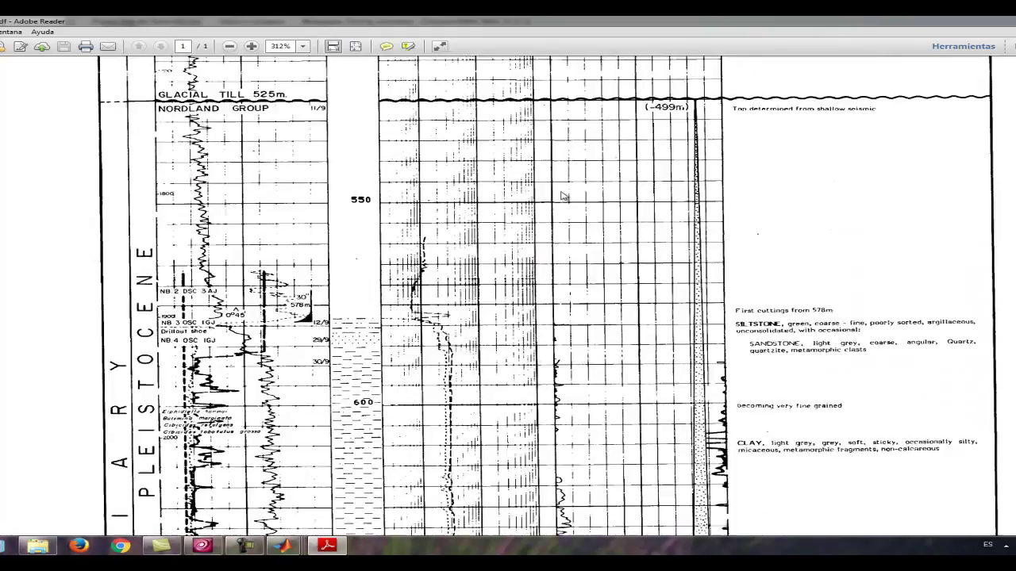
scroll(561, 196, "down", 2)
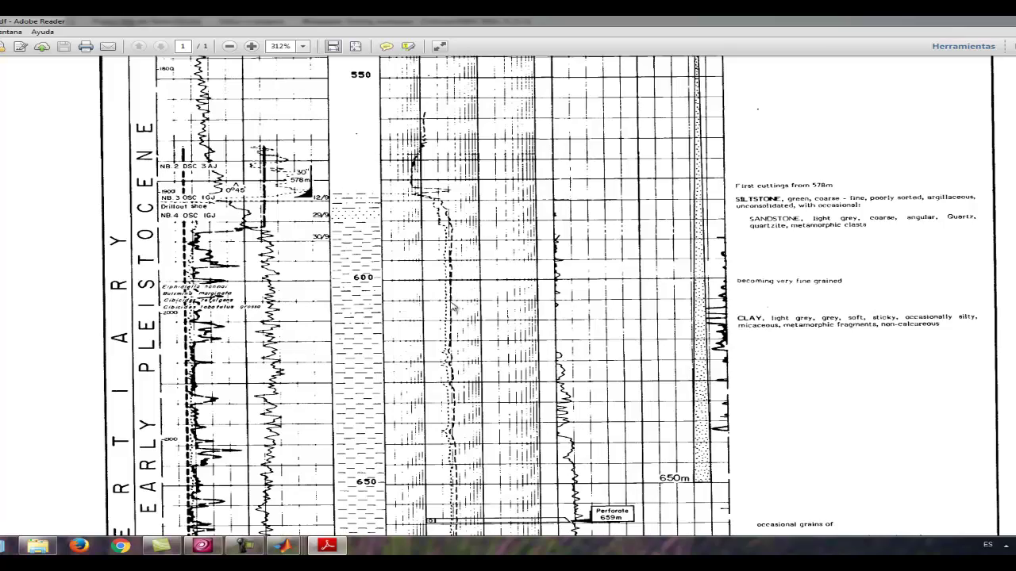
scroll(454, 308, "down", 15)
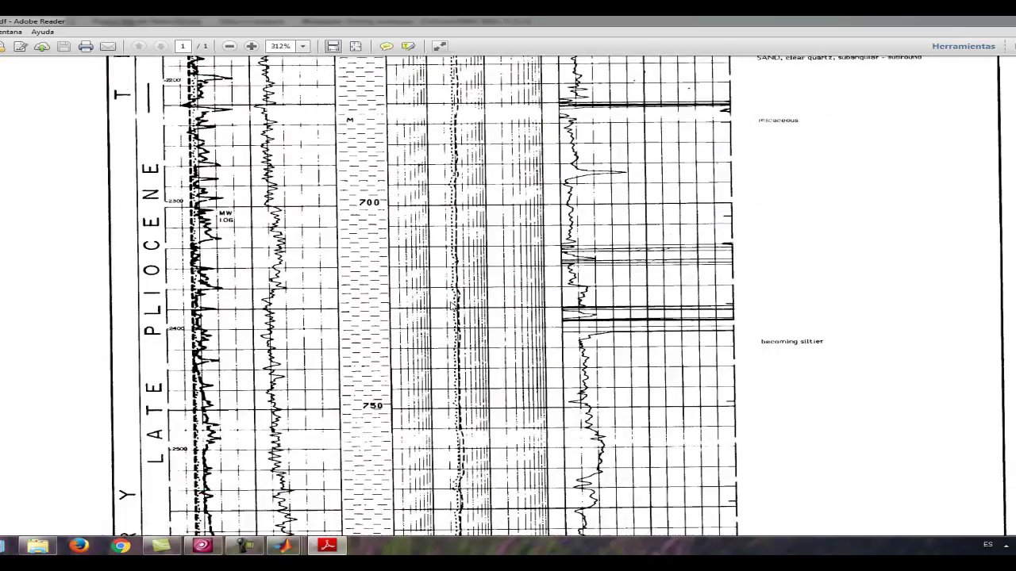
scroll(451, 305, "down", 5)
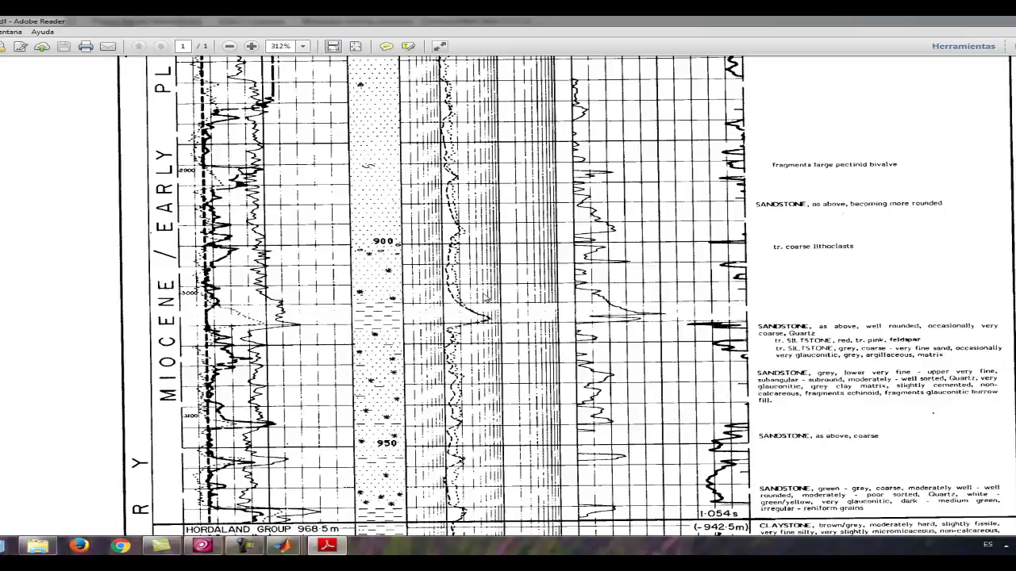
scroll(497, 290, "up", 8)
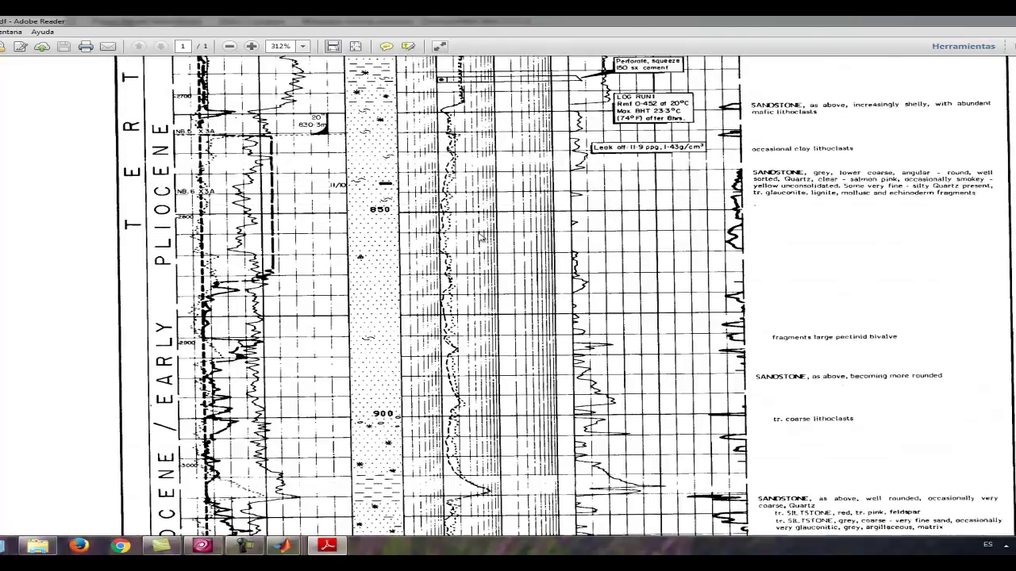
scroll(461, 111, "up", 15)
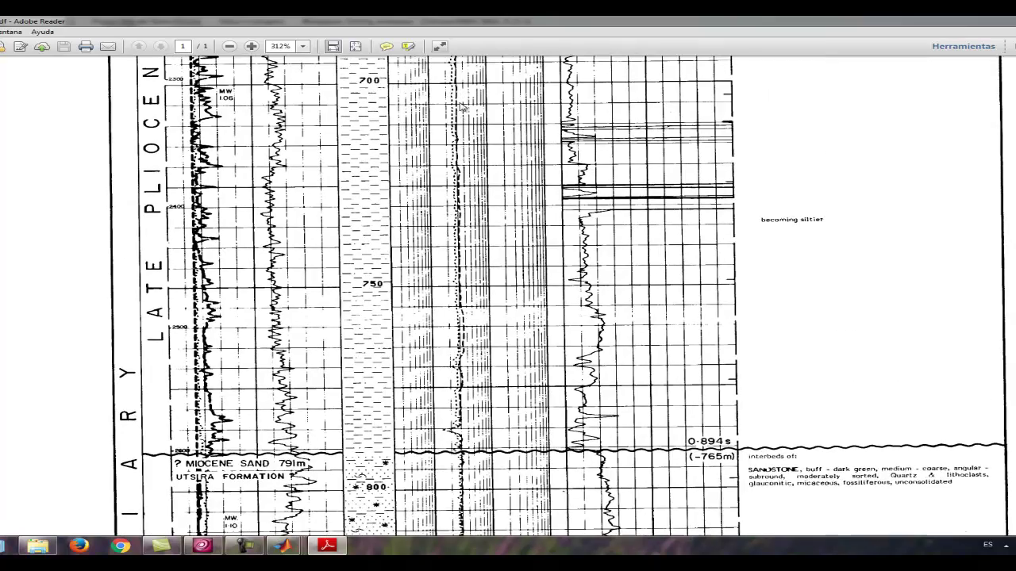
scroll(460, 111, "up", 7)
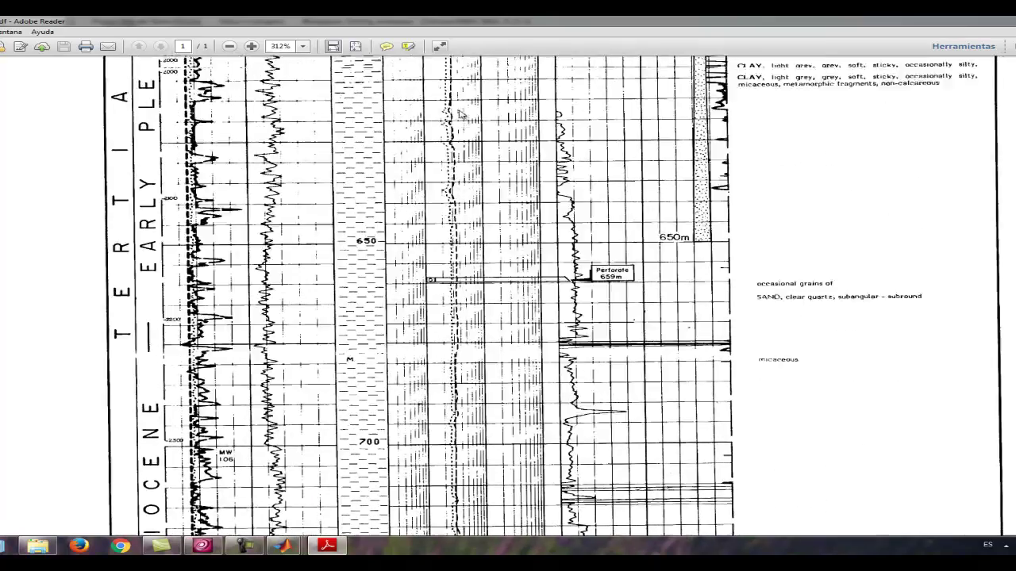
scroll(463, 118, "up", 5)
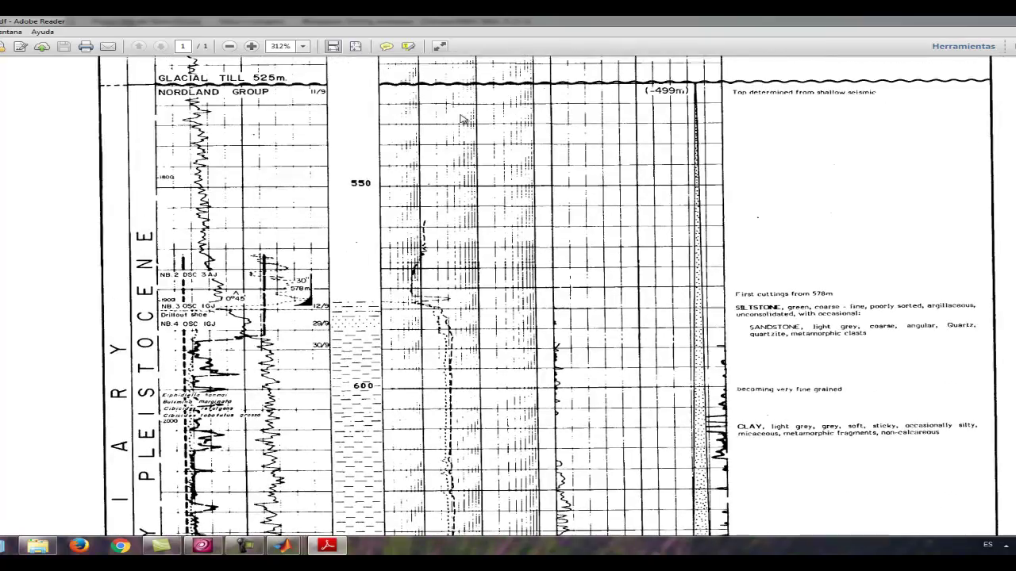
scroll(463, 118, "up", 1)
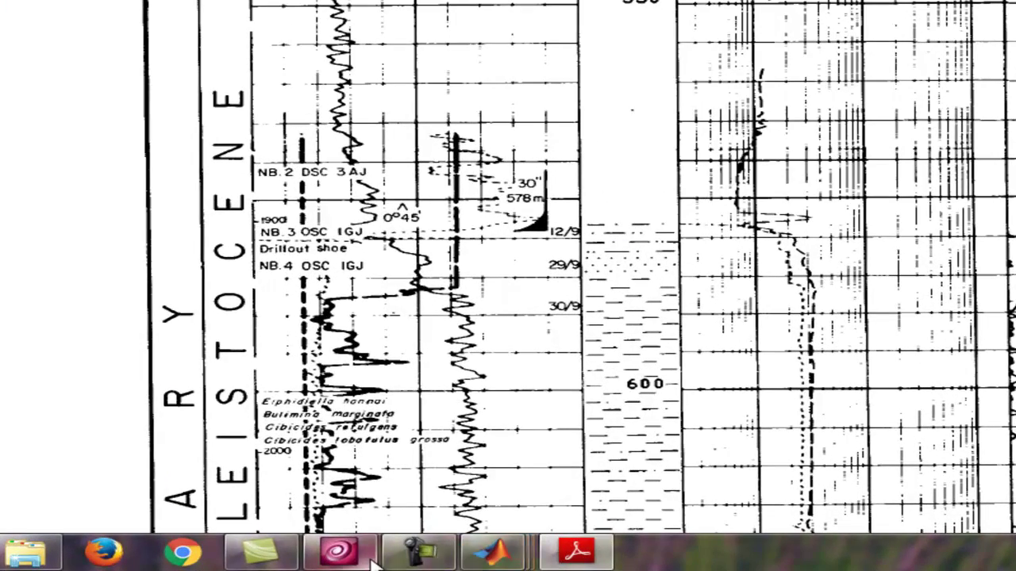
Switch to LogMaker and load the log image 550-650 from the MakerLog folder
left_click(418, 553)
mouse_move(491, 554)
left_click(653, 474)
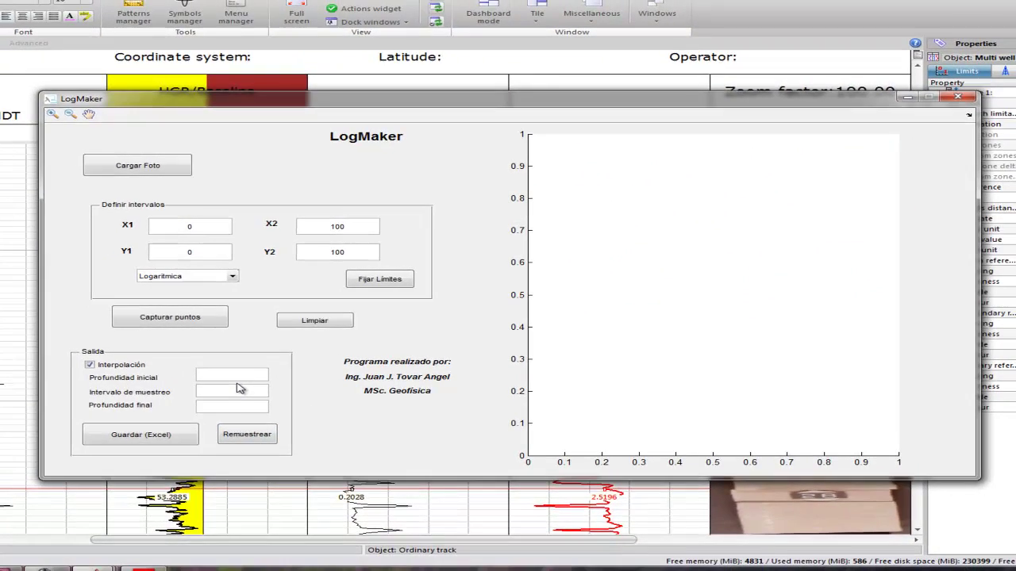
key("Tab")
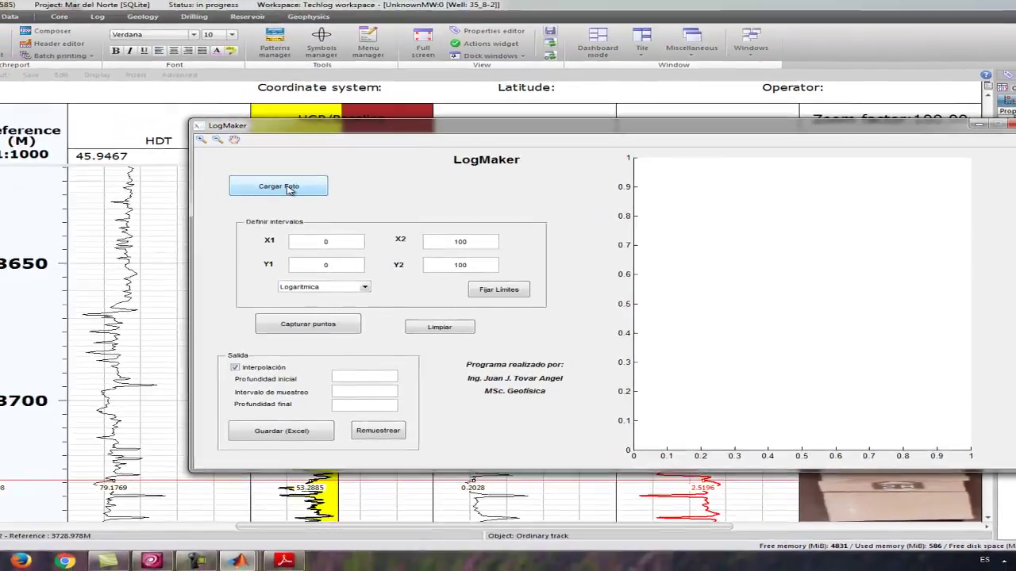
left_click(181, 169)
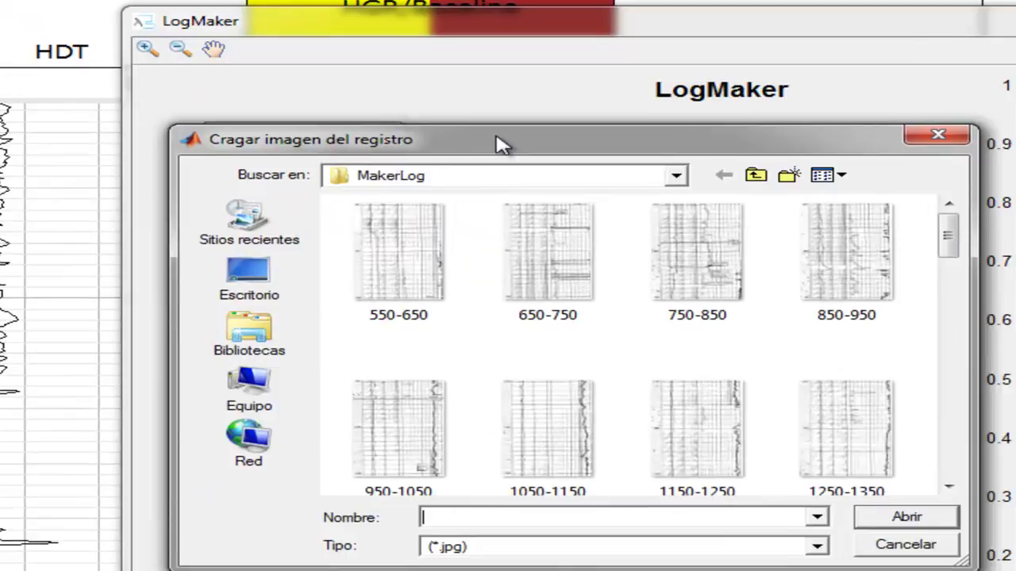
left_click_drag(501, 144, 519, 165)
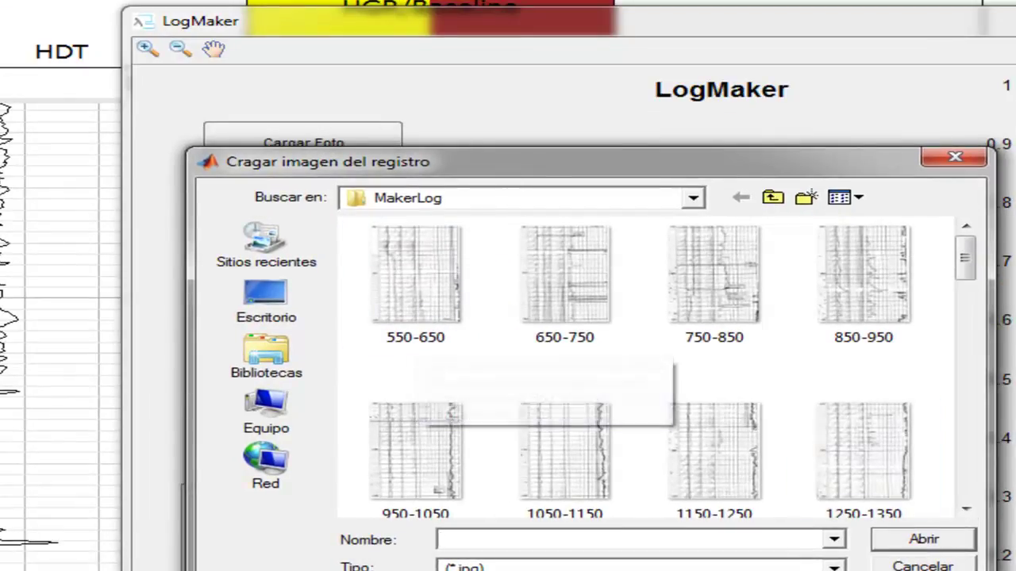
left_click(409, 307)
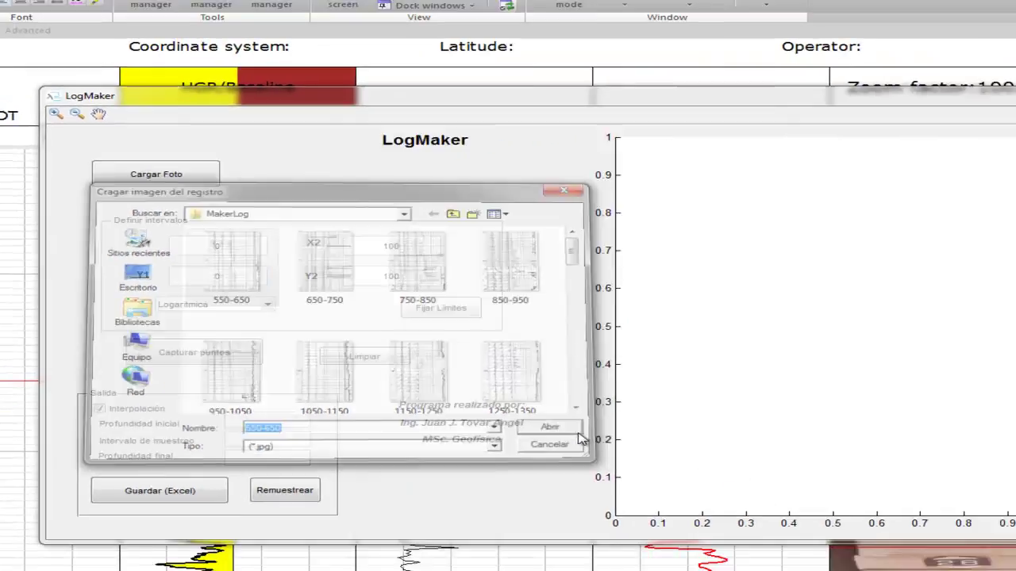
left_click(936, 542)
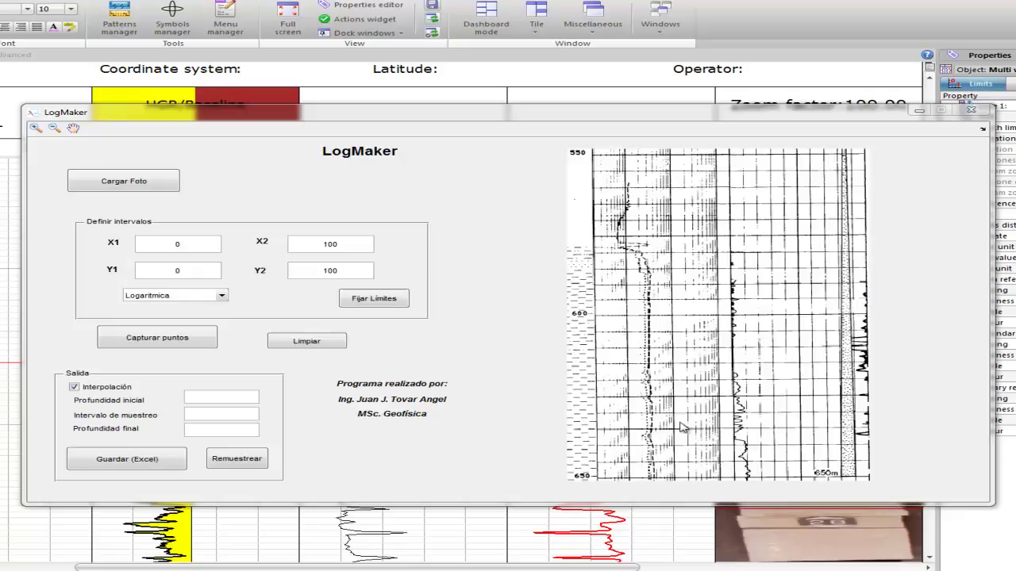
Check the resistivity scale in the scanned log's header in Adobe Reader to find the X1 limit
double_click(167, 245)
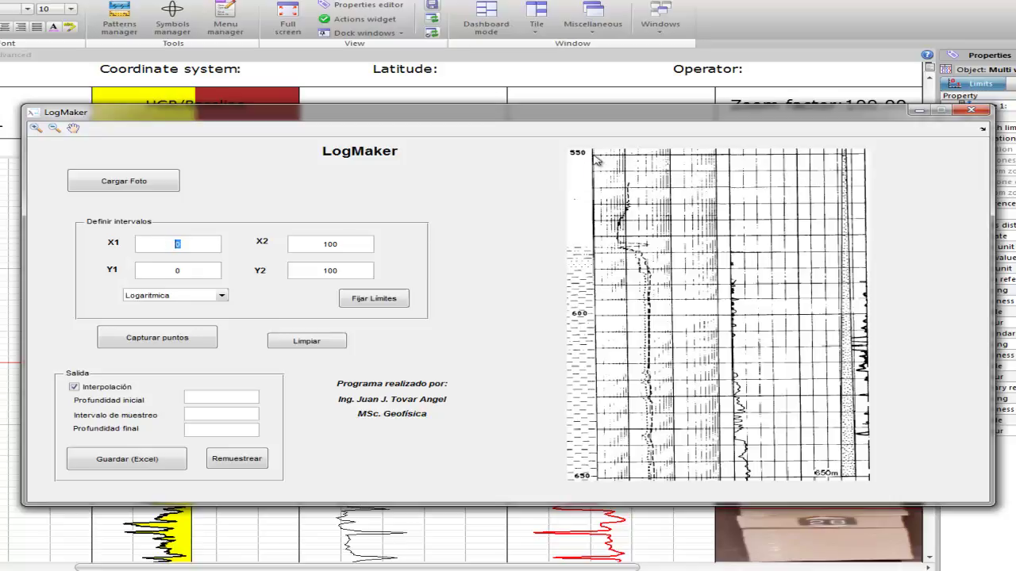
key("alt+Tab")
scroll(387, 267, "up", 5)
scroll(205, 294, "up", 10)
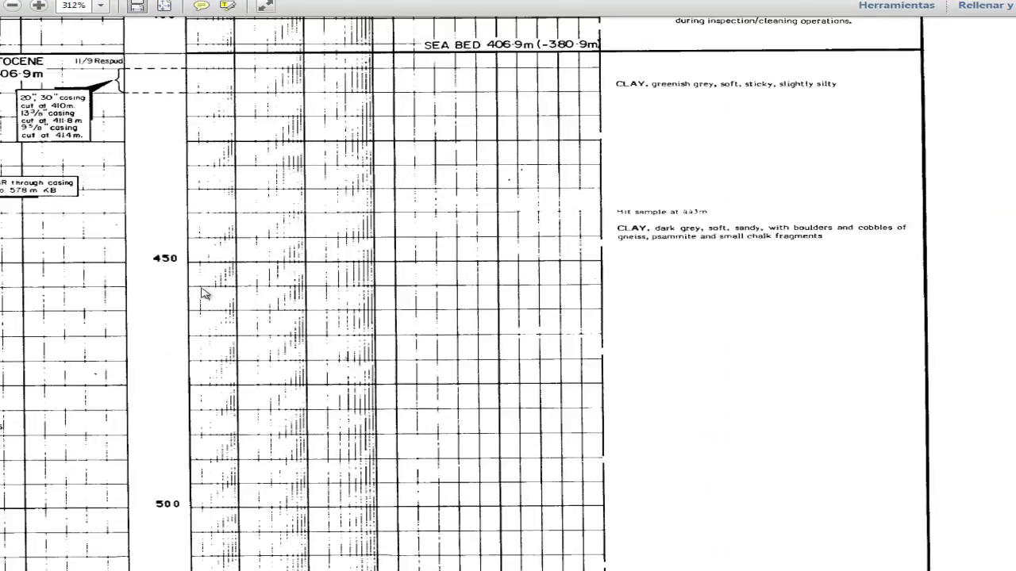
scroll(205, 293, "up", 5)
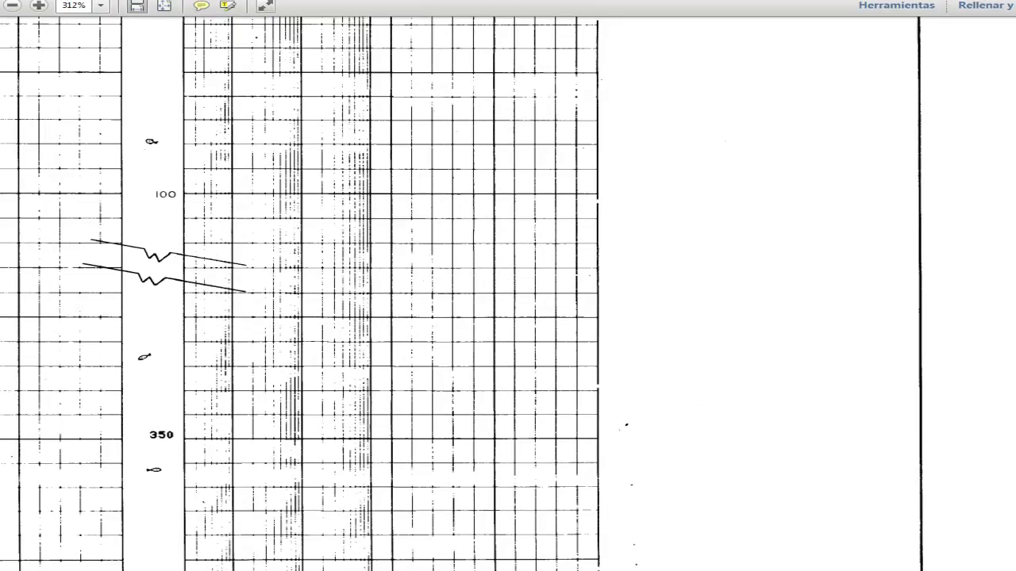
scroll(691, 328, "up", 15)
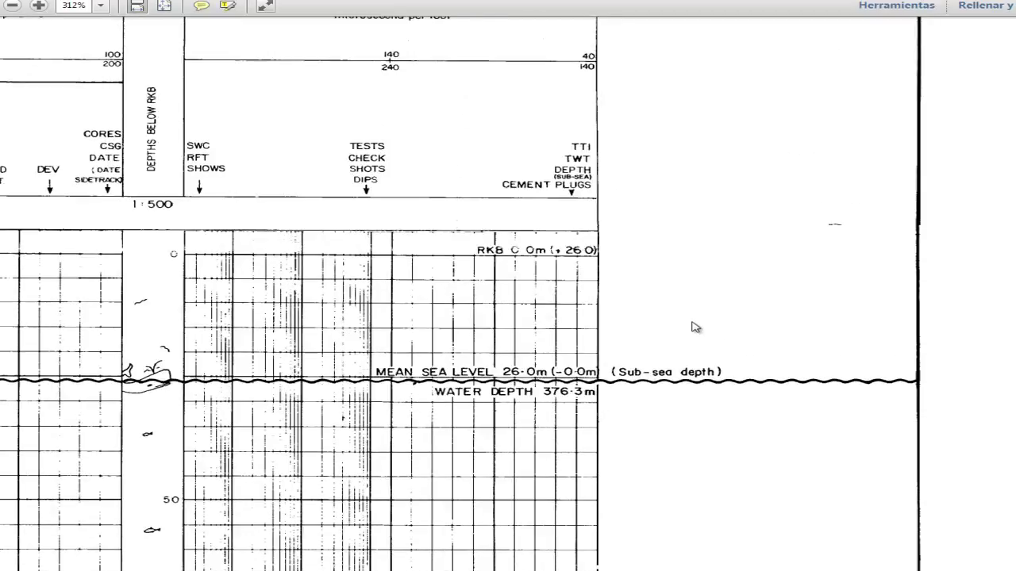
scroll(695, 327, "up", 1)
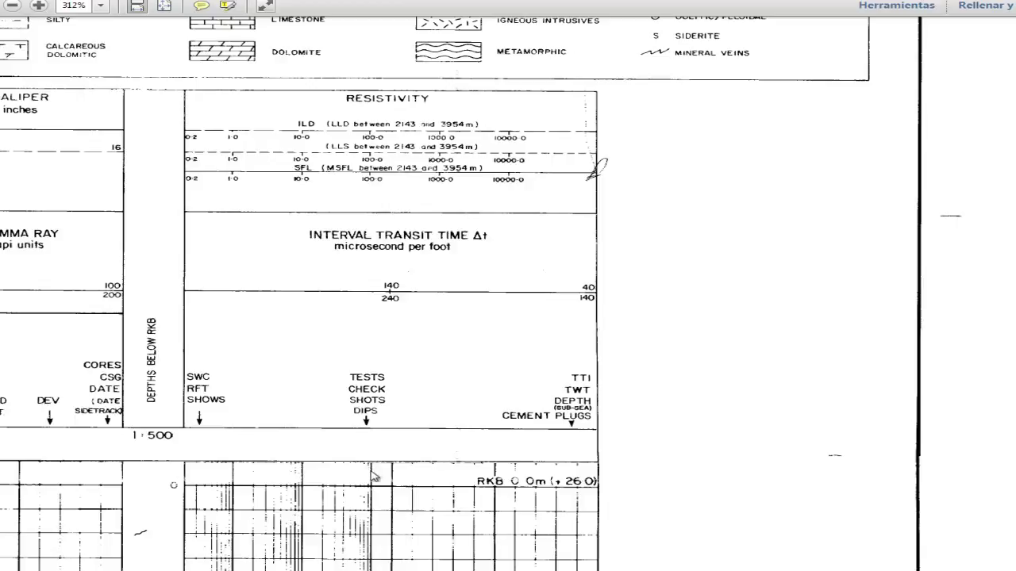
scroll(367, 471, "down", 5)
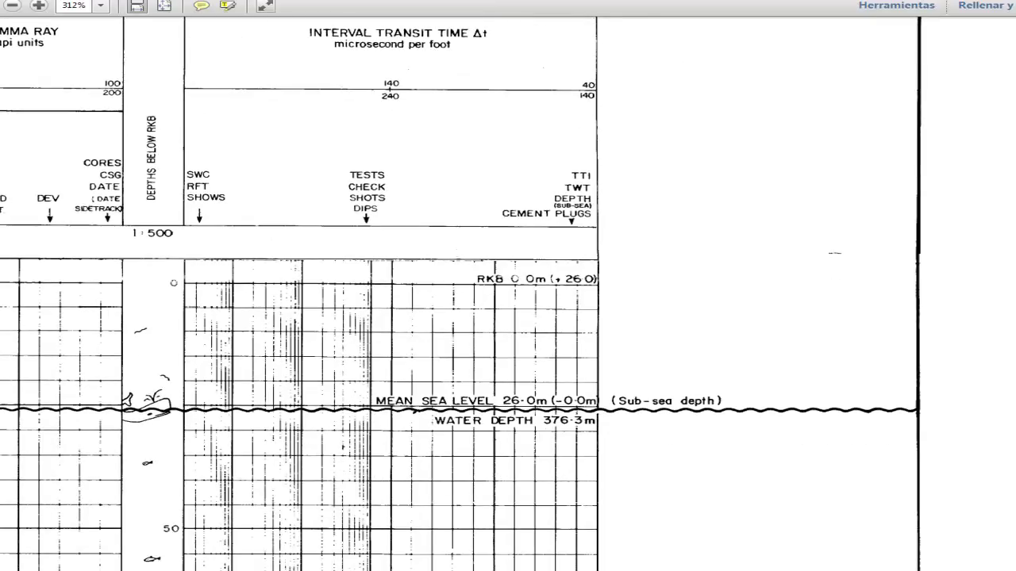
Back in LogMaker, set X1 to 0.2, Y1 to 550 and Y2 to 650, keep the logarithmic scale and fix the limits on the image
left_click(294, 528)
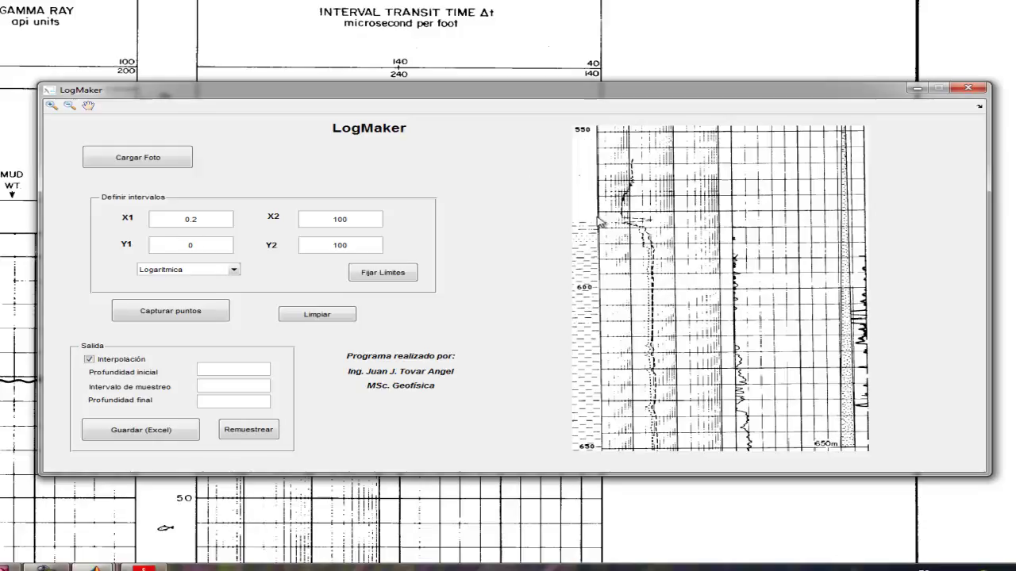
double_click(204, 241)
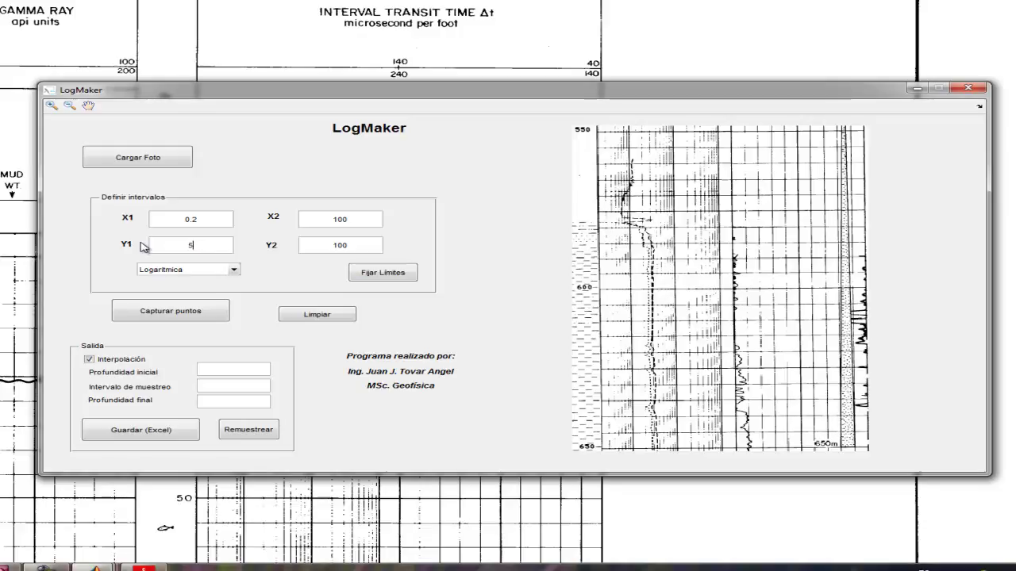
key("Tab")
left_click(234, 271)
left_click(234, 272)
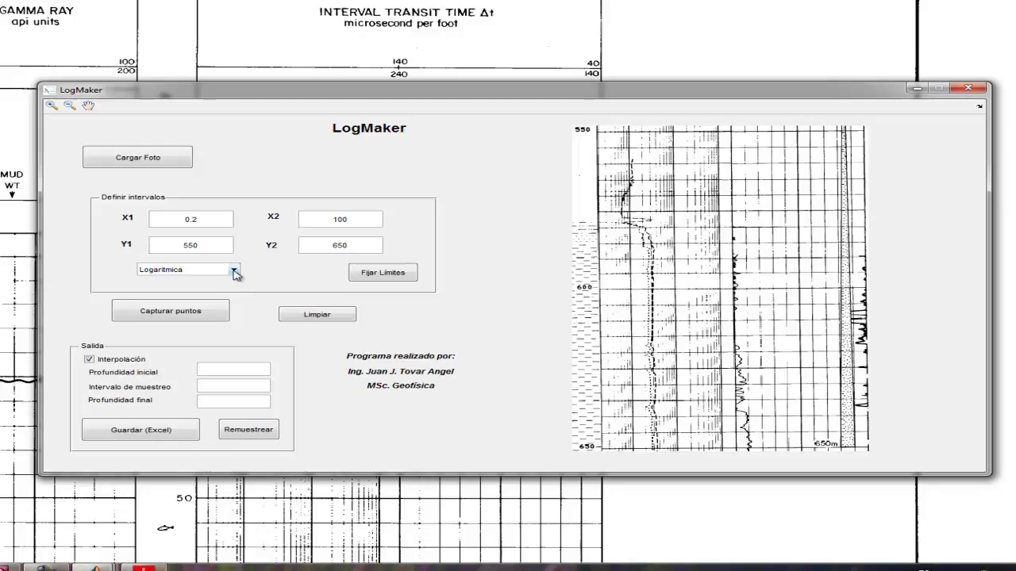
left_click(393, 275)
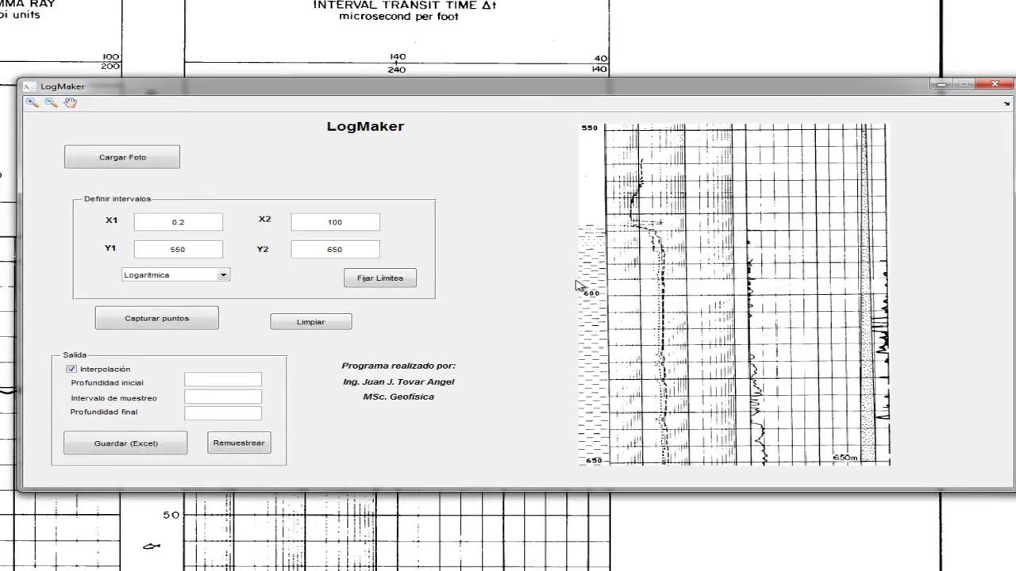
Zoom in on the upper part of the log image and capture points along the resistivity curve from about 559 to 600 m
left_click(32, 103)
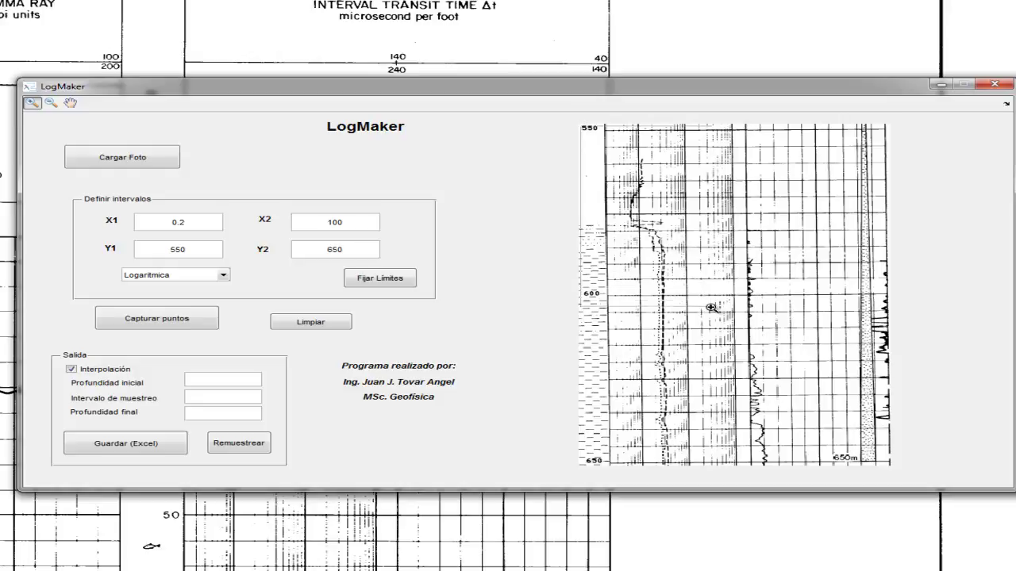
left_click(736, 304)
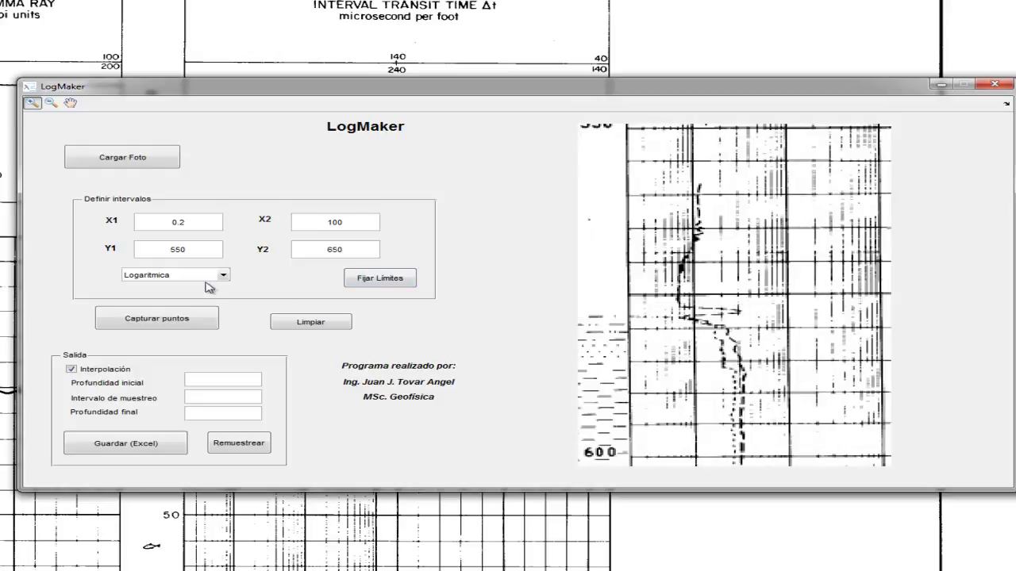
left_click(164, 319)
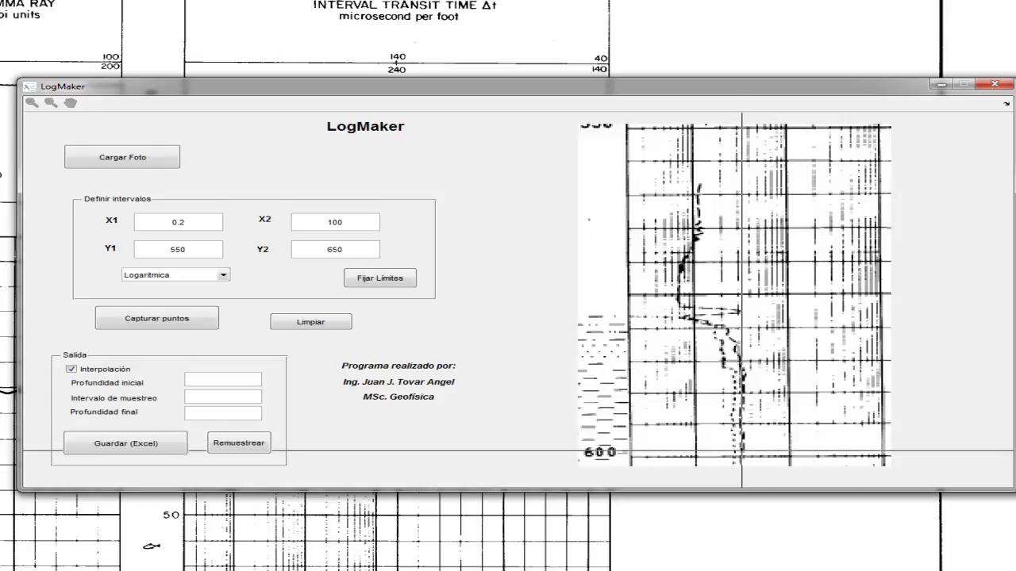
key("Return")
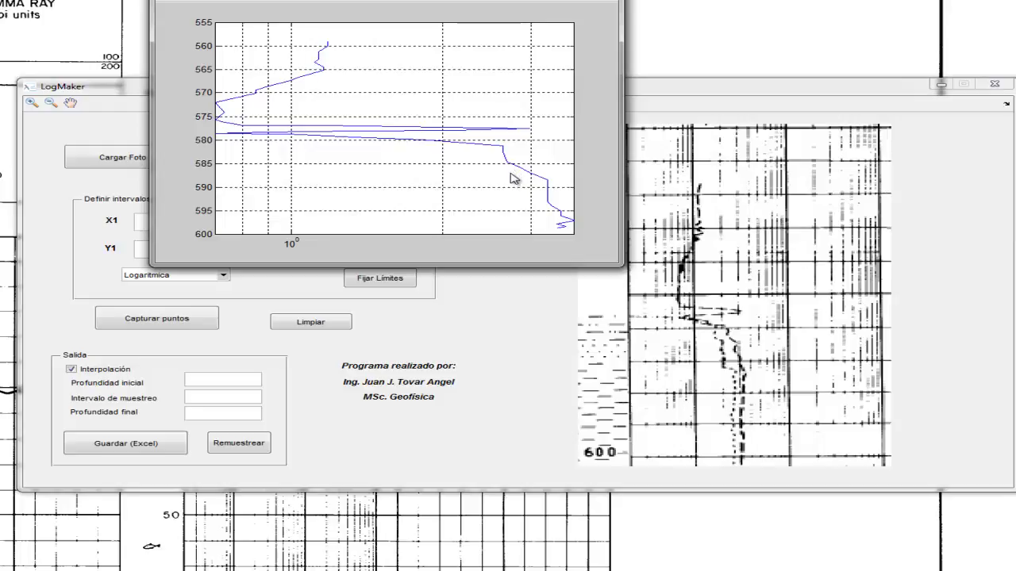
key("alt+F4")
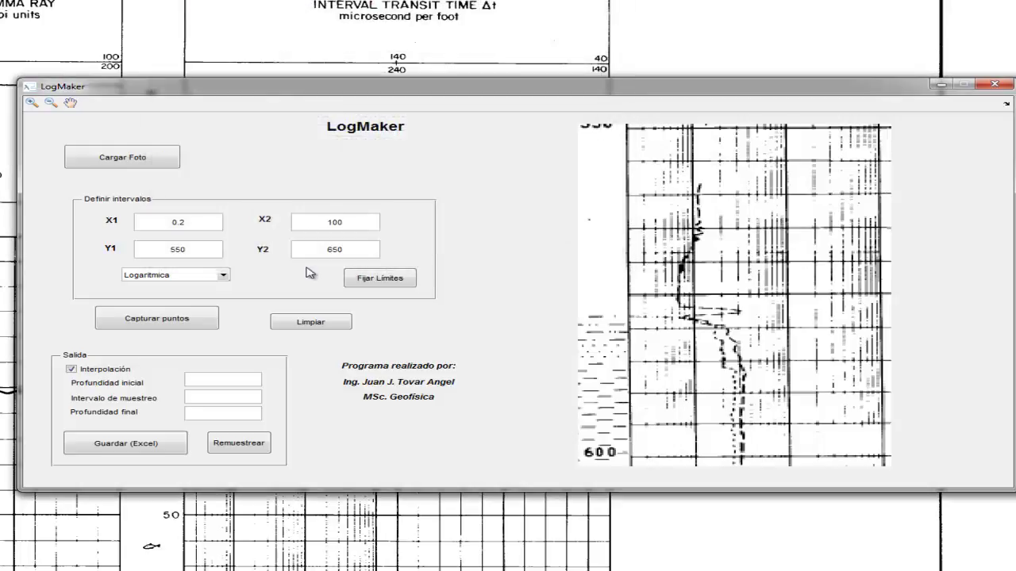
Capture further points along the resistivity curve from about 600 m down to near 650 m, and close the resulting plot
left_click(70, 101)
left_click_drag(781, 383, 778, 361)
scroll(779, 361, "down", 8)
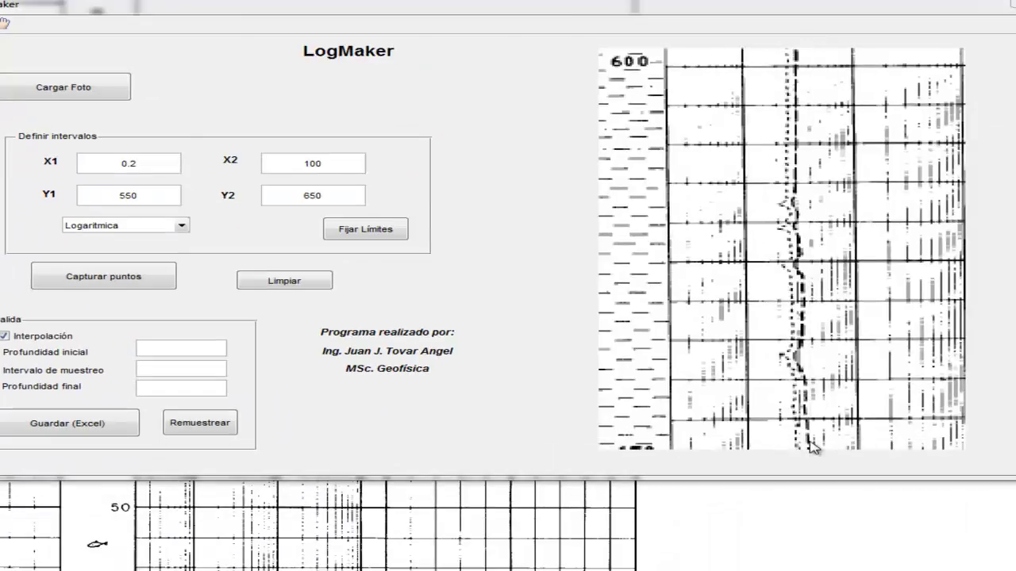
key("Return")
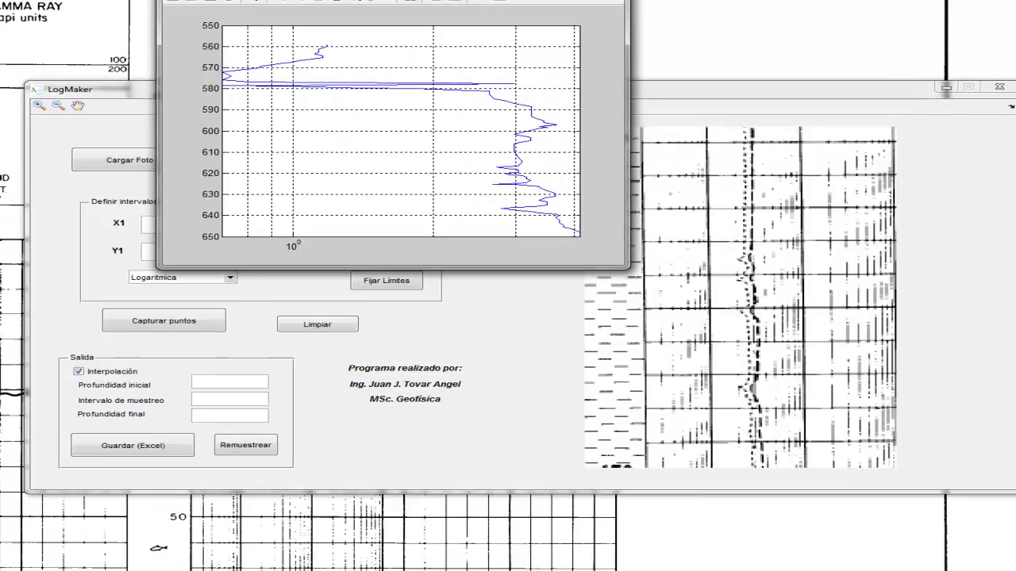
key("alt+F4")
Load the next log image, 650-750, from the MakerLog folder
left_click(123, 161)
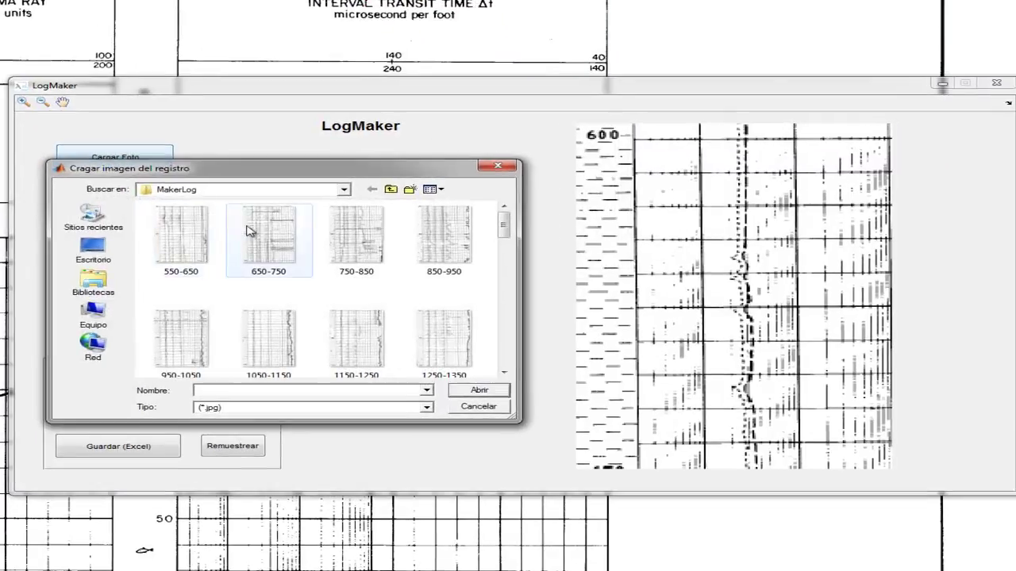
double_click(257, 231)
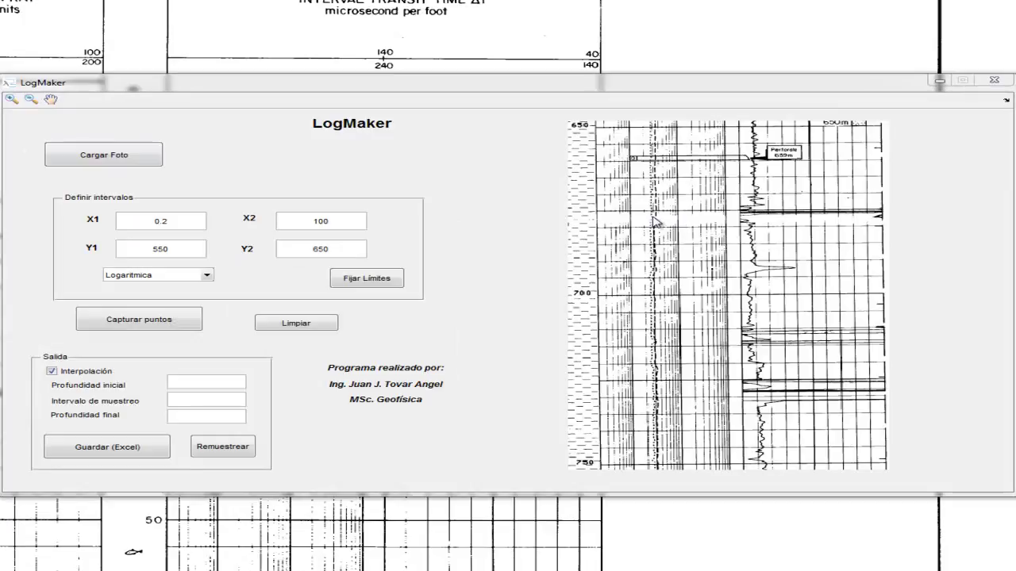
Keep interpolation enabled in the output settings and set the initial depth to 550, sampling interval to 0.152 and final depth to 650
left_click(52, 372)
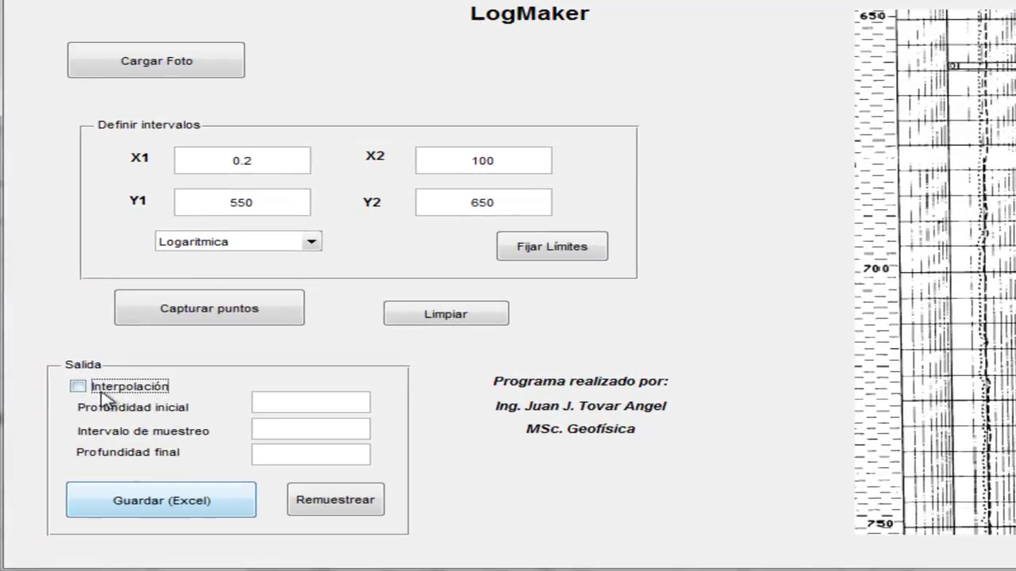
left_click(77, 387)
left_click(266, 409)
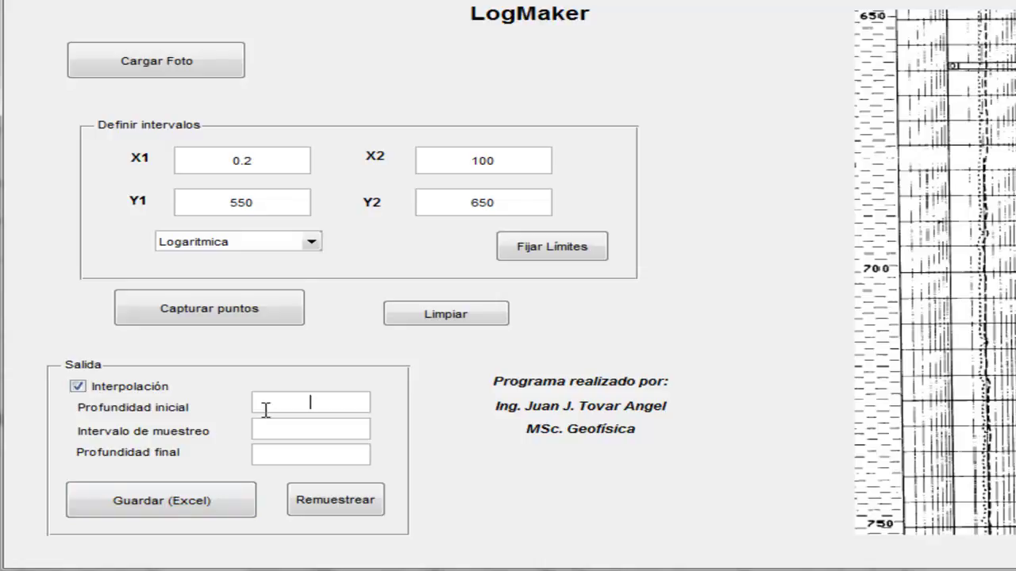
type("500")
key("BackSpace")
key("BackSpace")
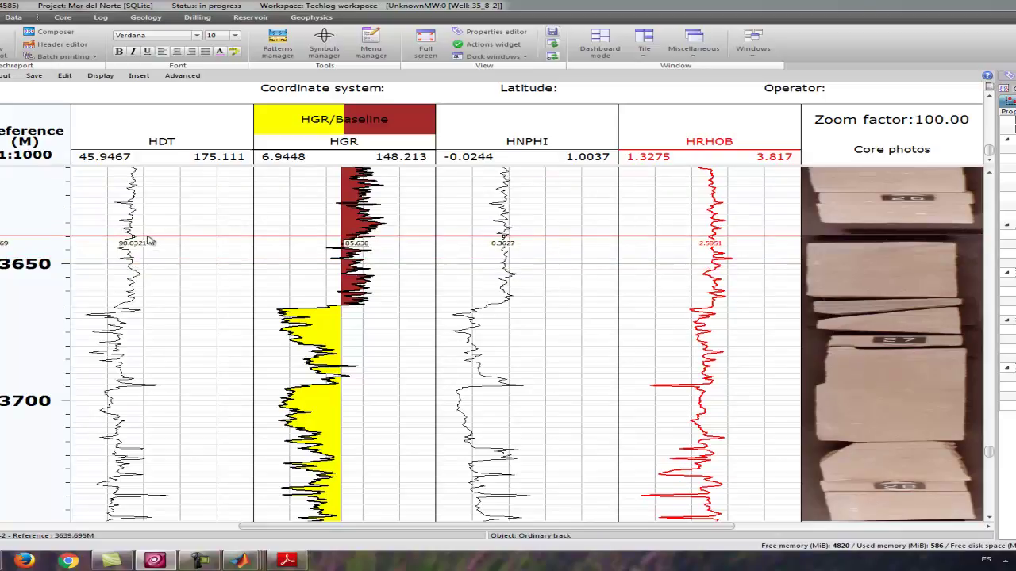
key("alt+Tab")
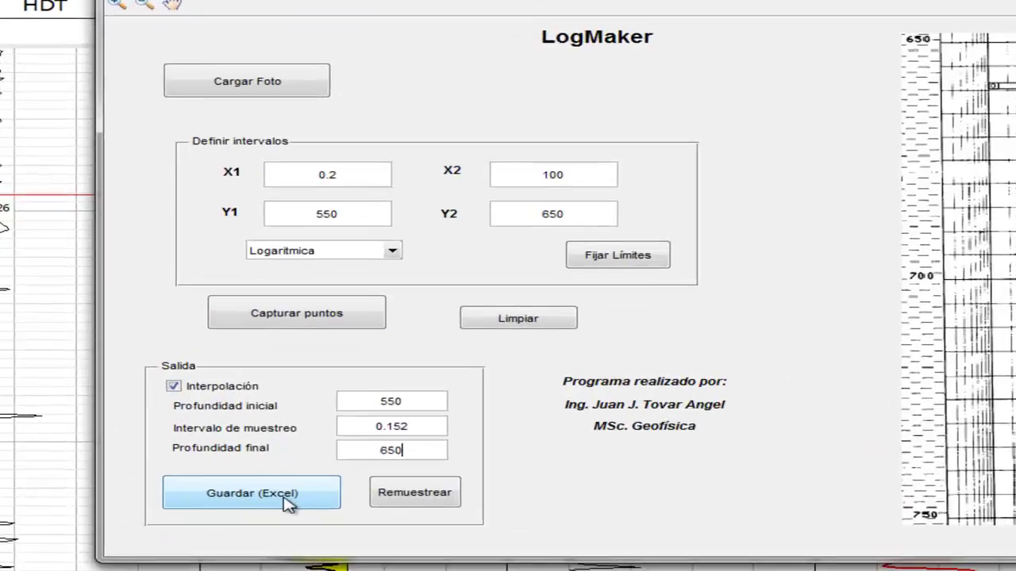
Open the Excel save dialog and the resampling file dialog to view the log files in the MakerLog folder, cancelling both
left_click(304, 443)
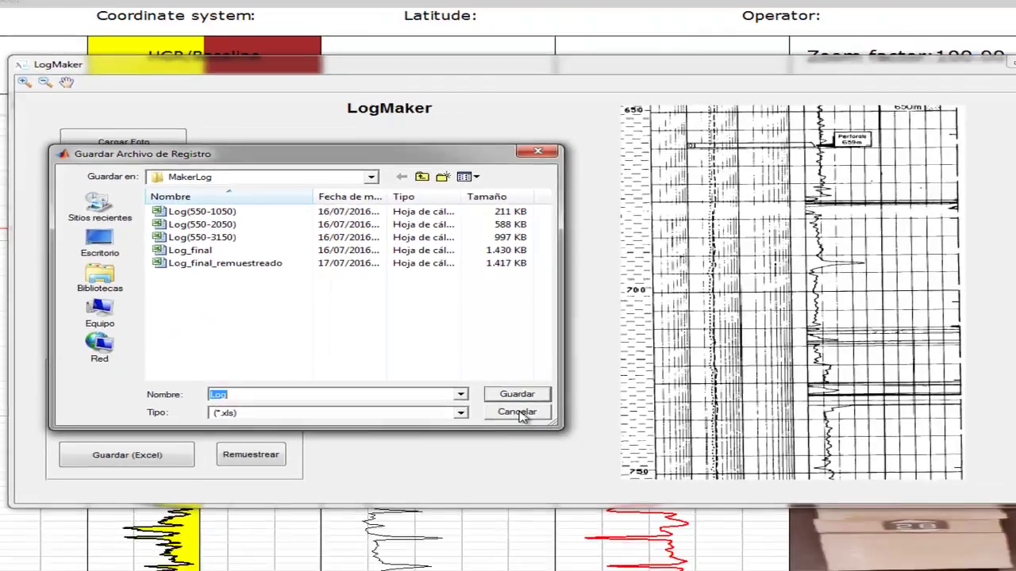
left_click(793, 442)
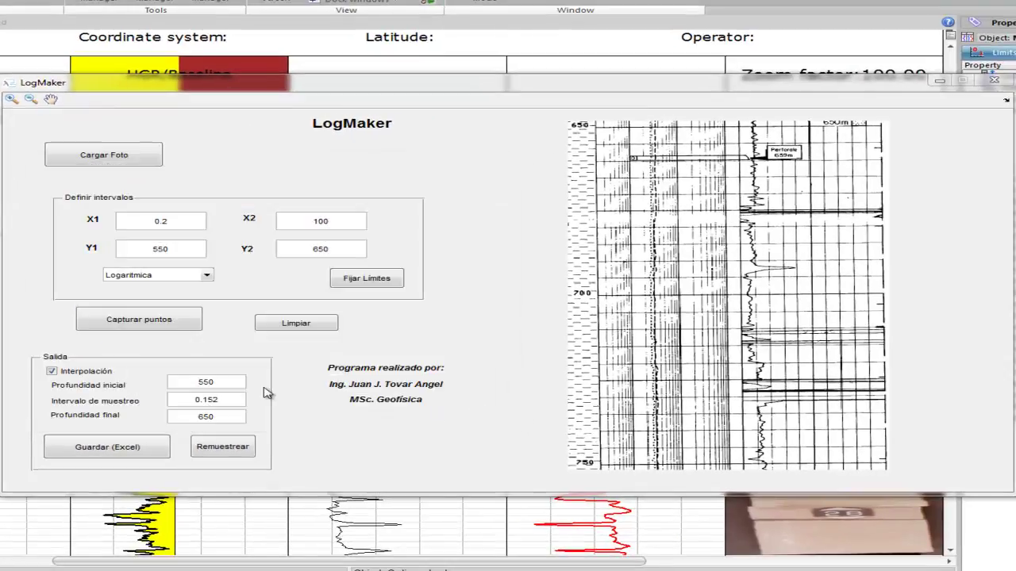
left_click(273, 325)
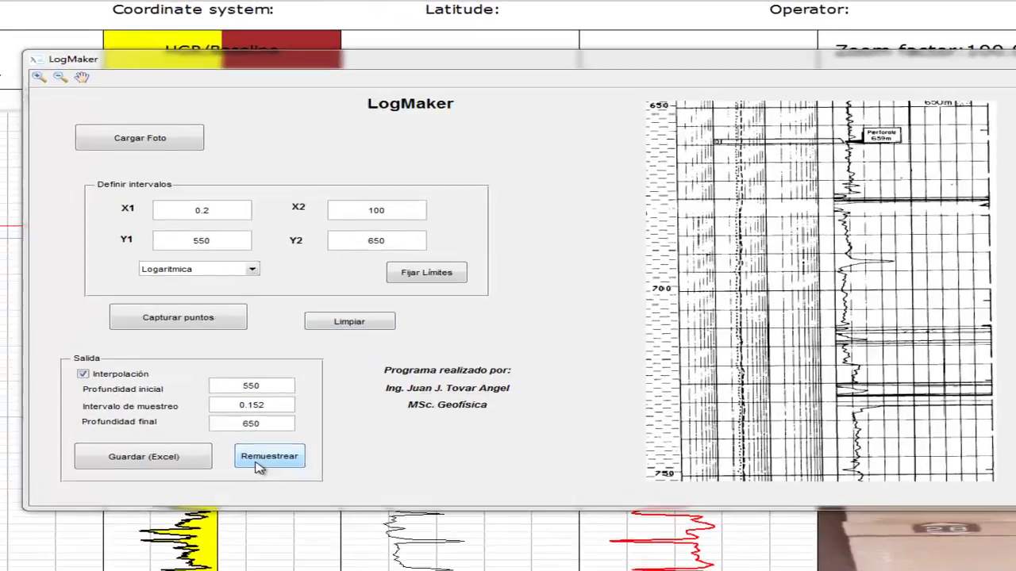
left_click(213, 452)
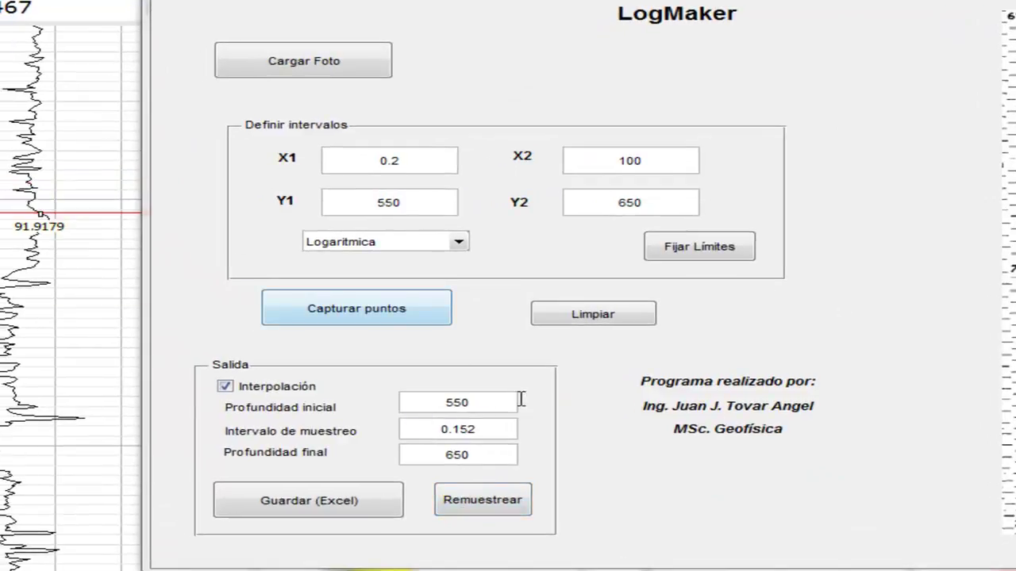
left_click(490, 401)
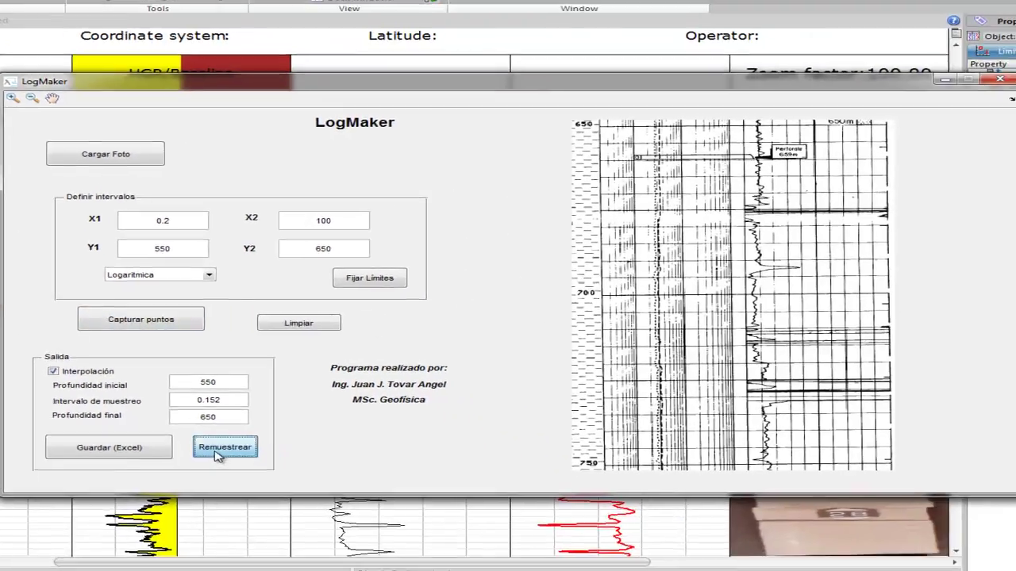
left_click(483, 500)
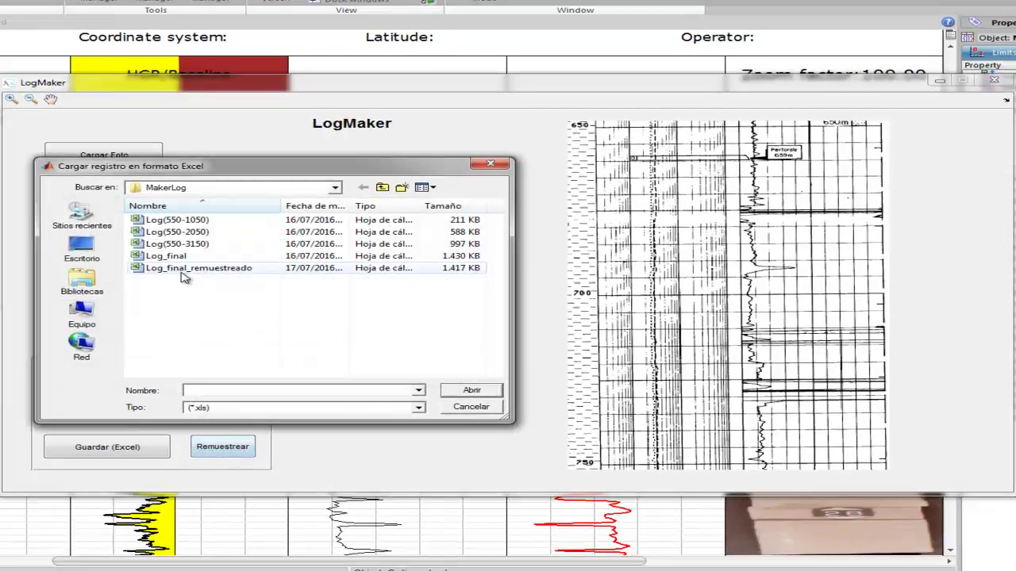
left_click(491, 165)
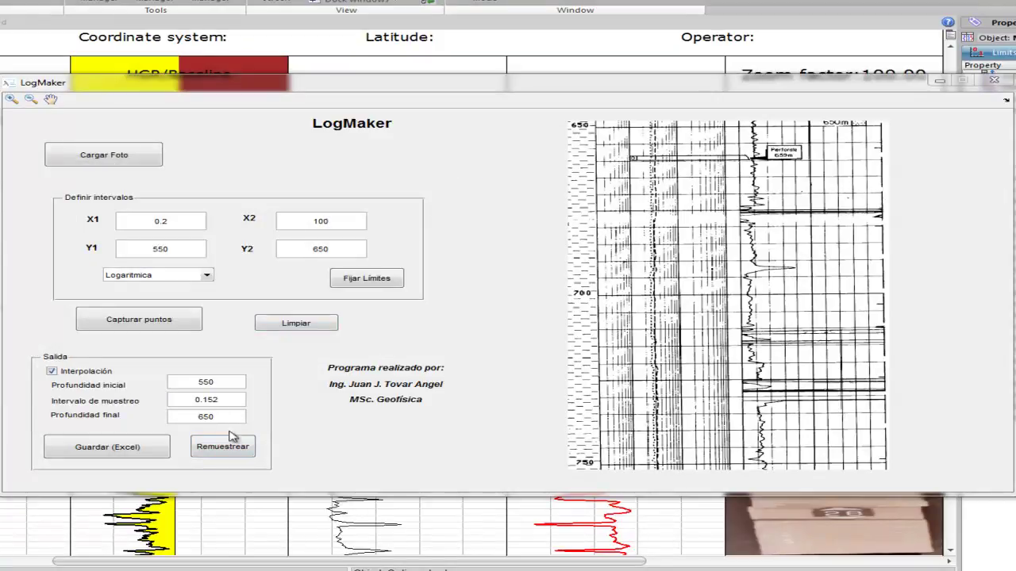
double_click(224, 383)
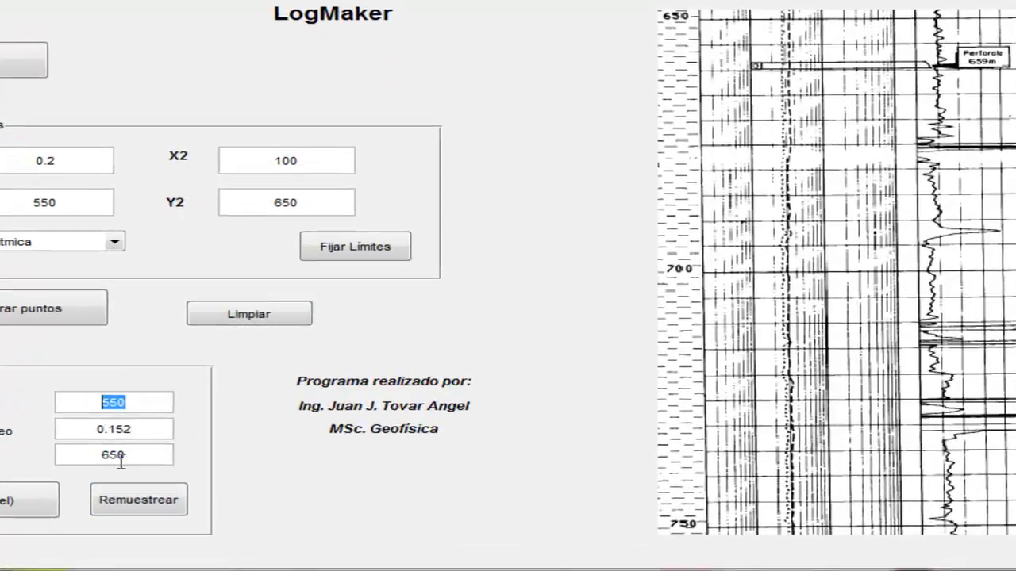
left_click(151, 431)
left_click(132, 459)
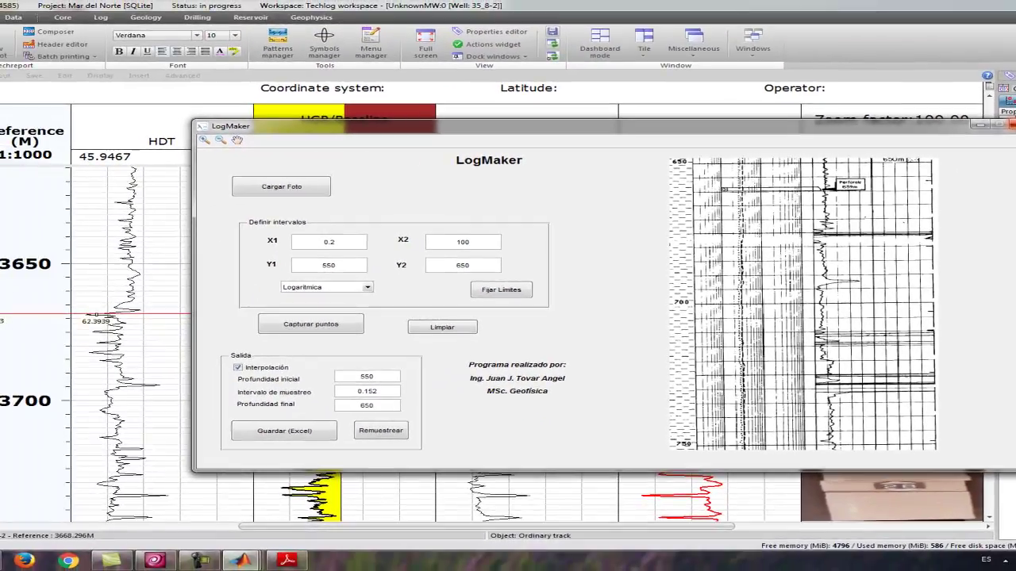
Close LogMaker, load the DT dataset's DEPTH variable into Techlog's Data editor, and export it to Excel
left_click(1010, 124)
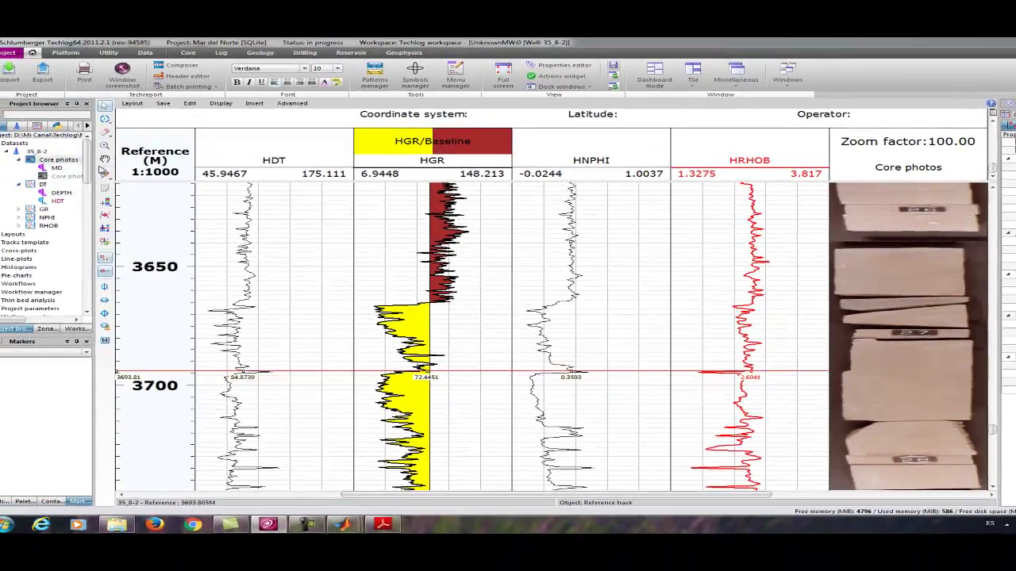
left_click(145, 53)
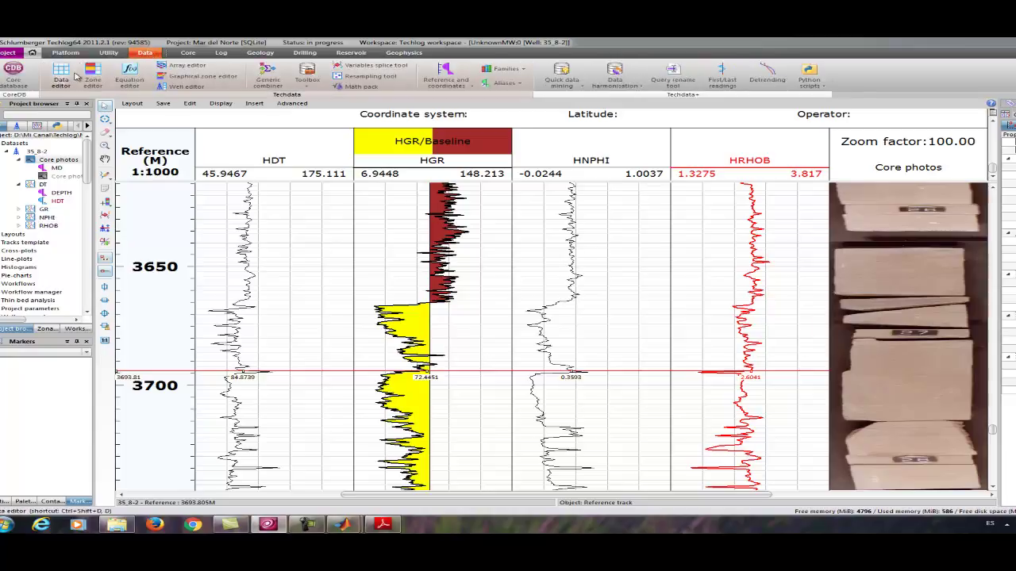
left_click(76, 73)
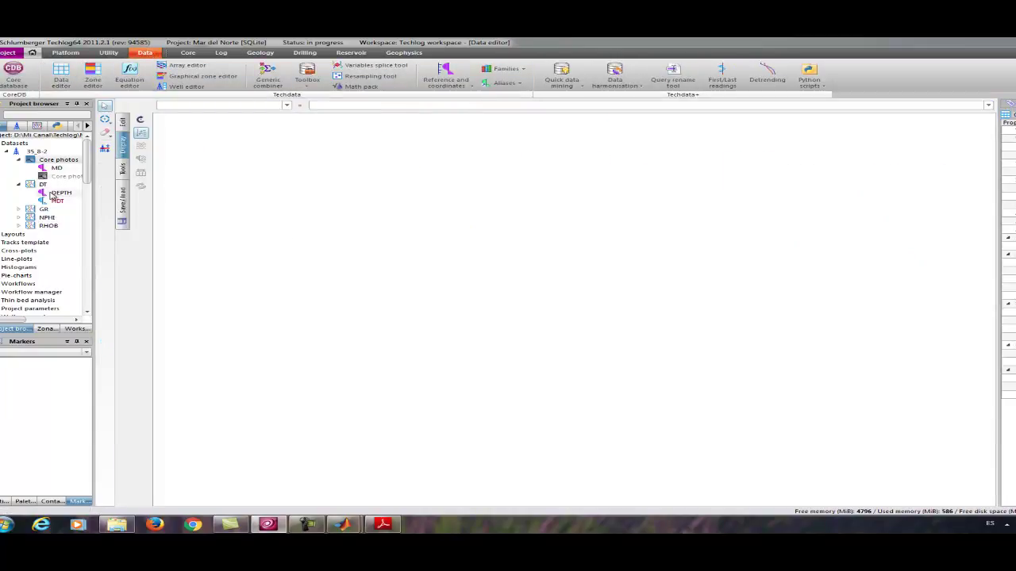
left_click_drag(54, 197, 278, 204)
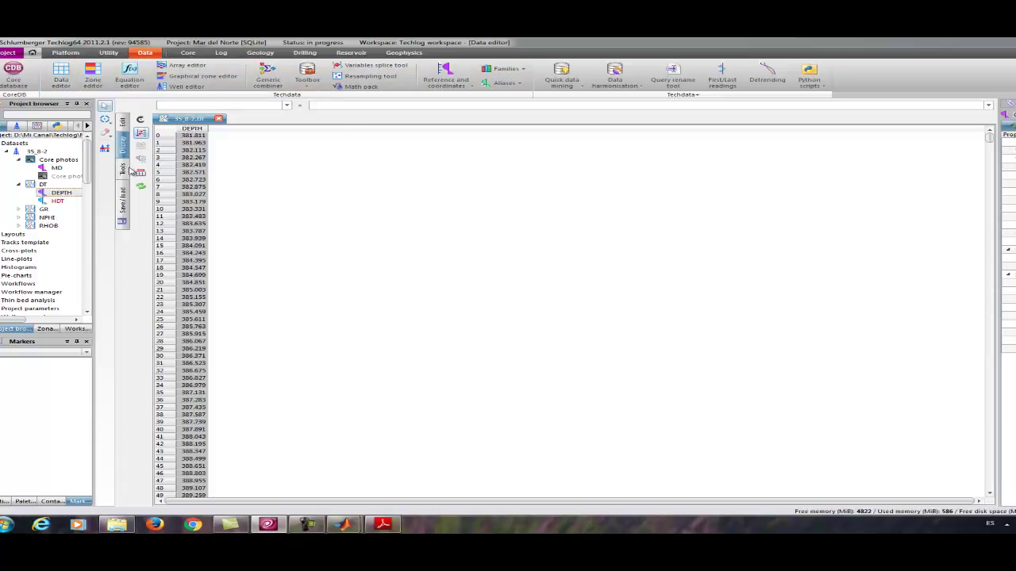
left_click(123, 169)
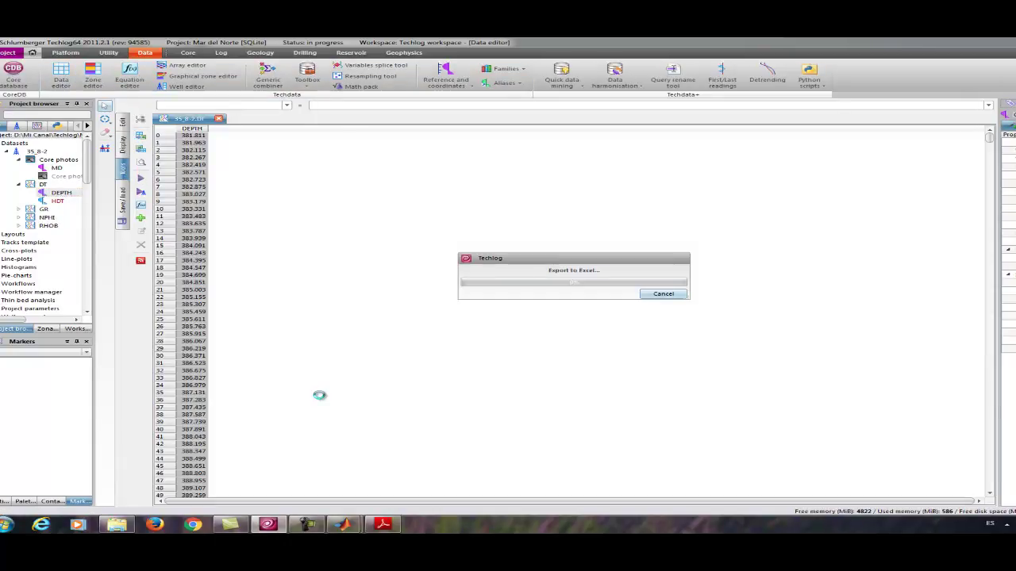
mouse_move(321, 528)
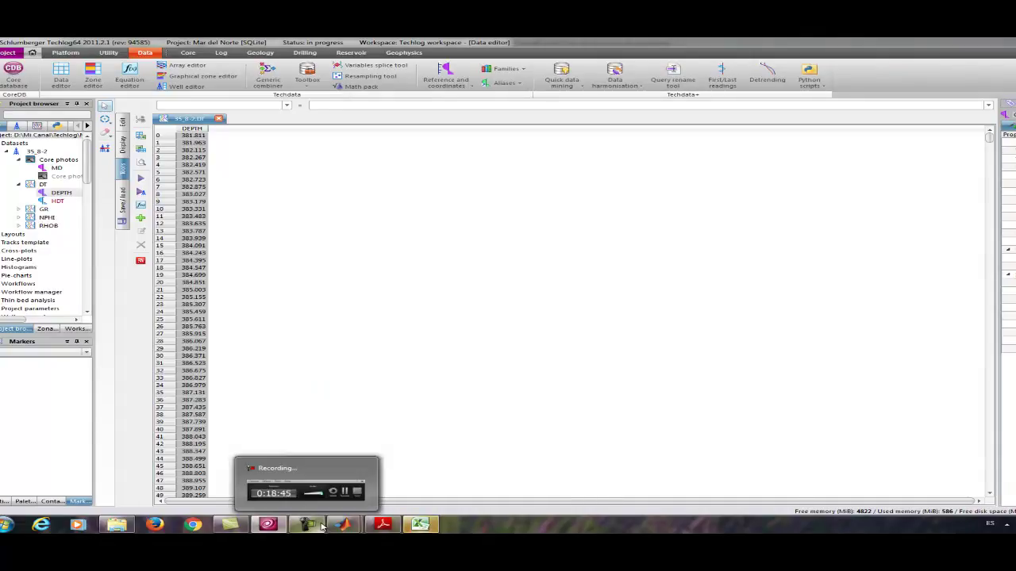
left_click(420, 525)
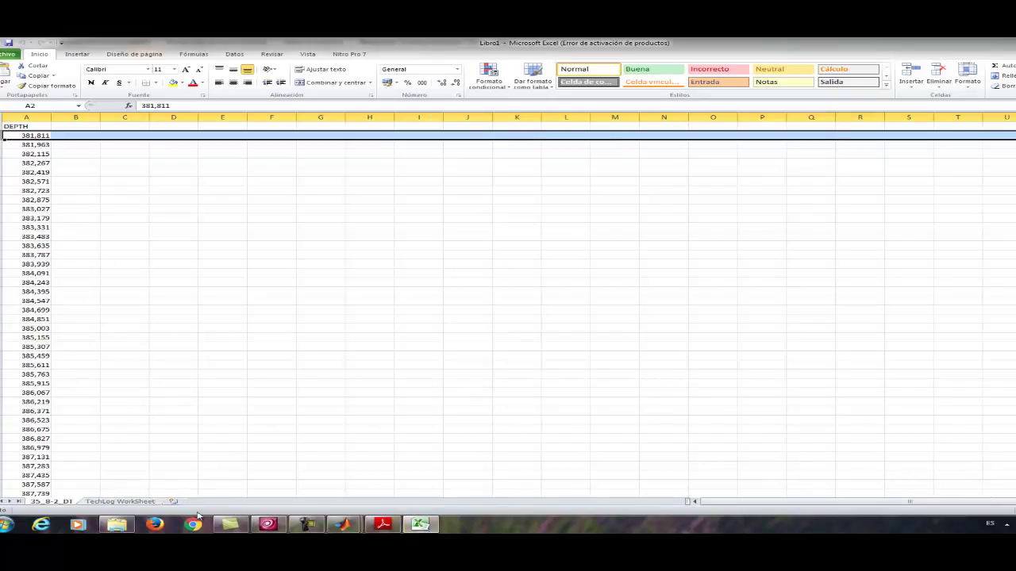
Open the Log_final_remuestreado workbook from the MakerLog folder and check the first depth and resistivity cells
left_click(116, 526)
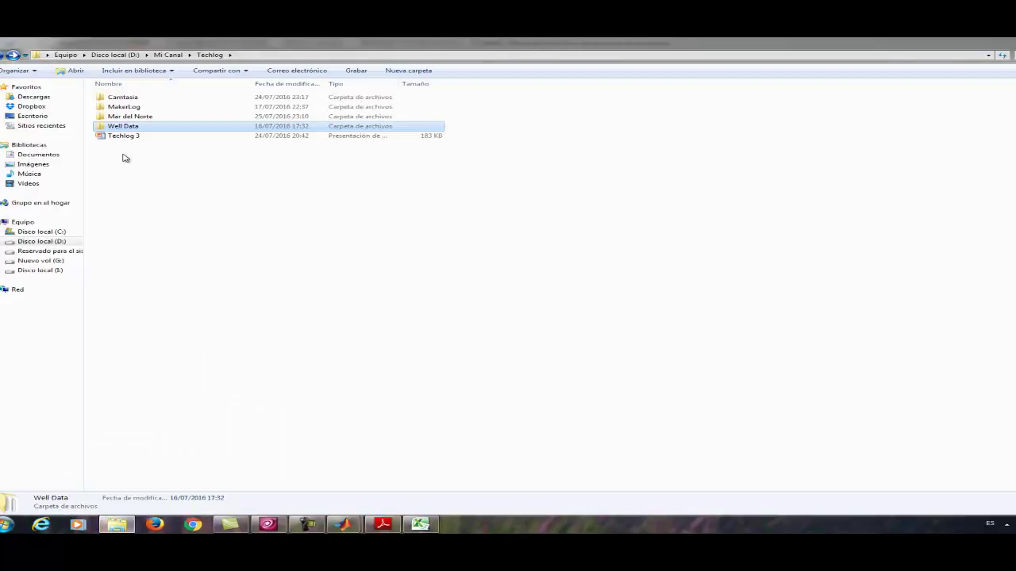
double_click(117, 128)
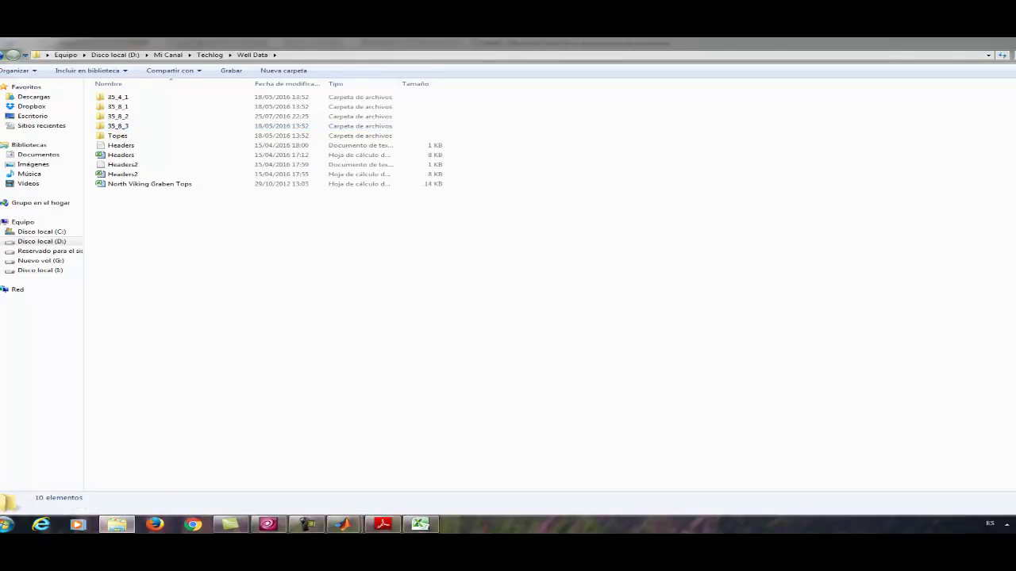
left_click(10, 56)
double_click(103, 108)
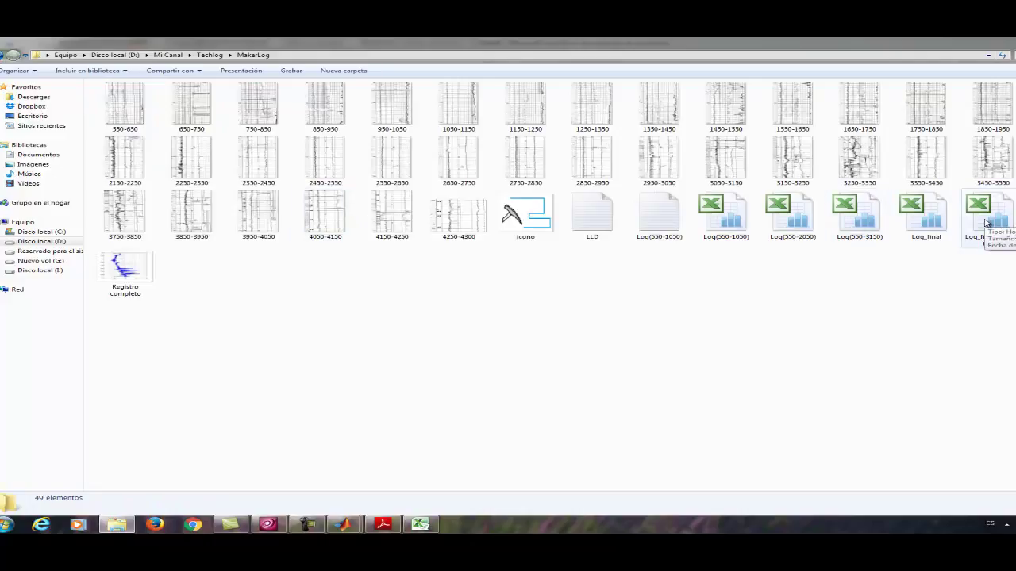
double_click(986, 231)
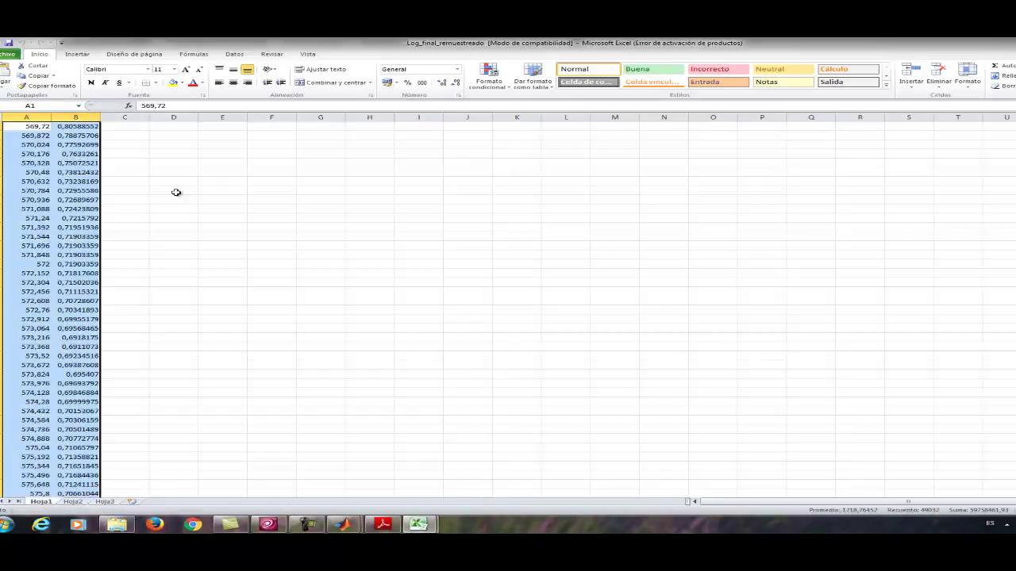
left_click(79, 127)
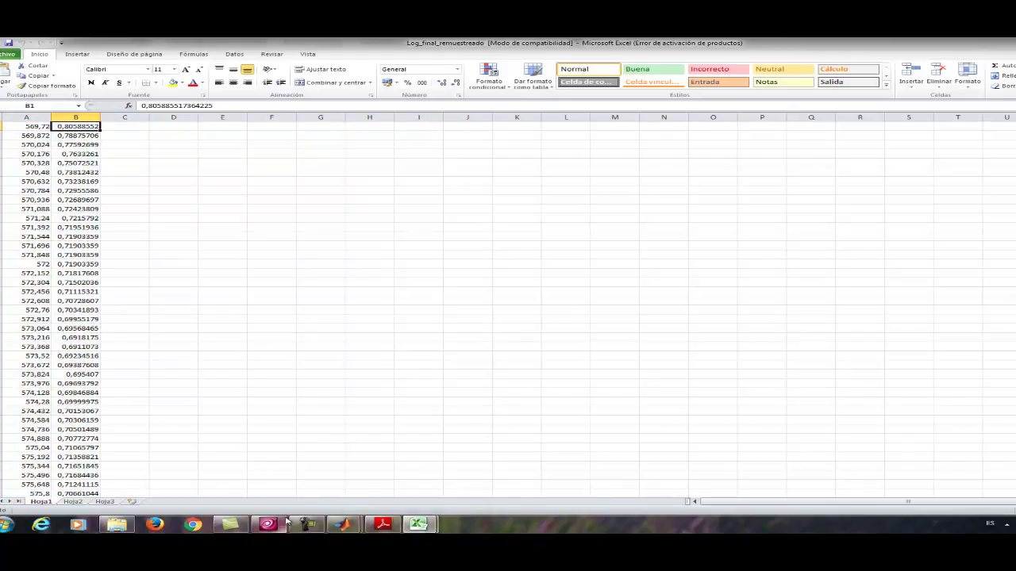
left_click(38, 126)
left_click(67, 127)
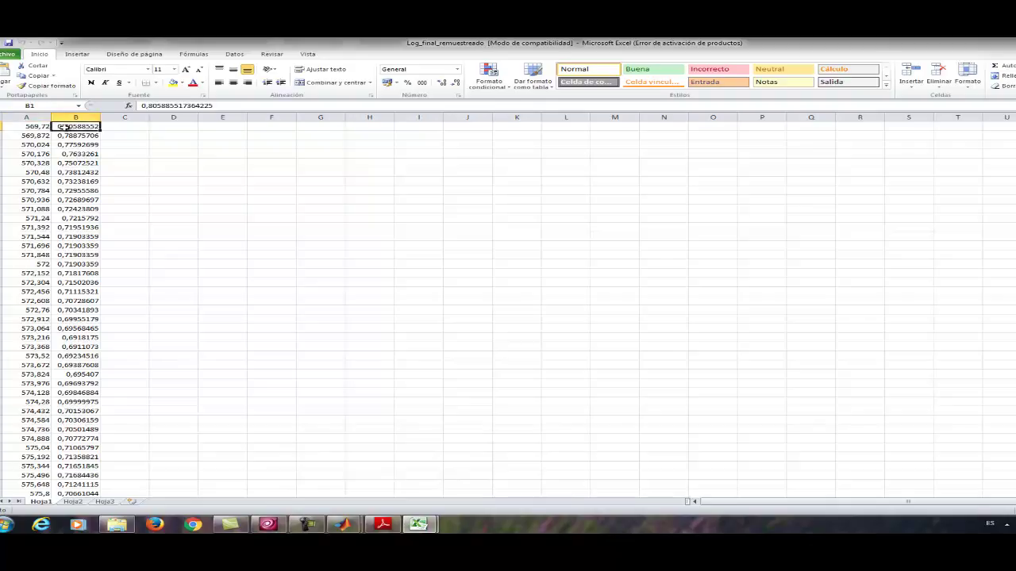
Switch to the Libro1 workbook with the exported RHOB depths and select cell B2 beside the first depth
left_click(433, 529)
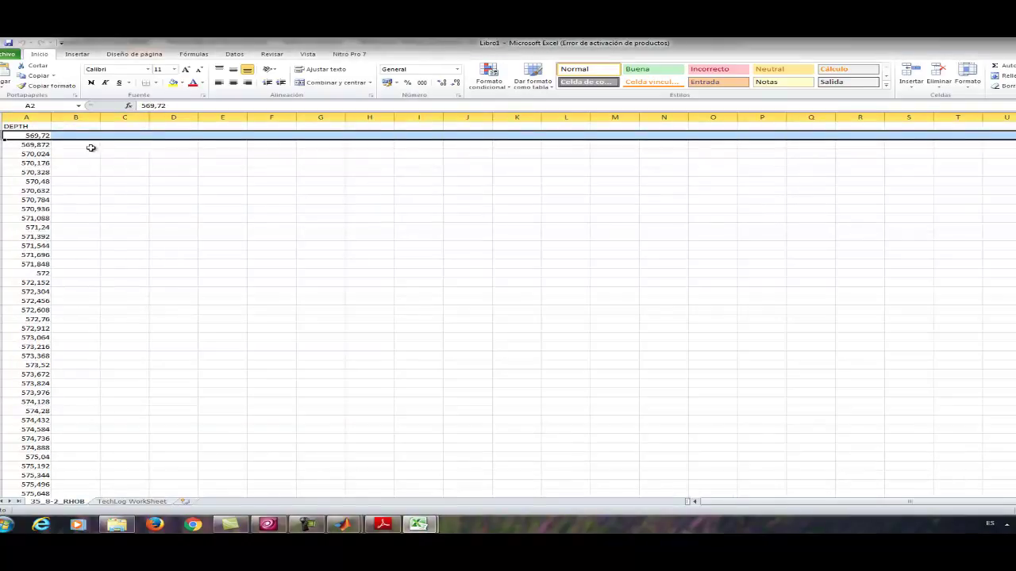
left_click(82, 136)
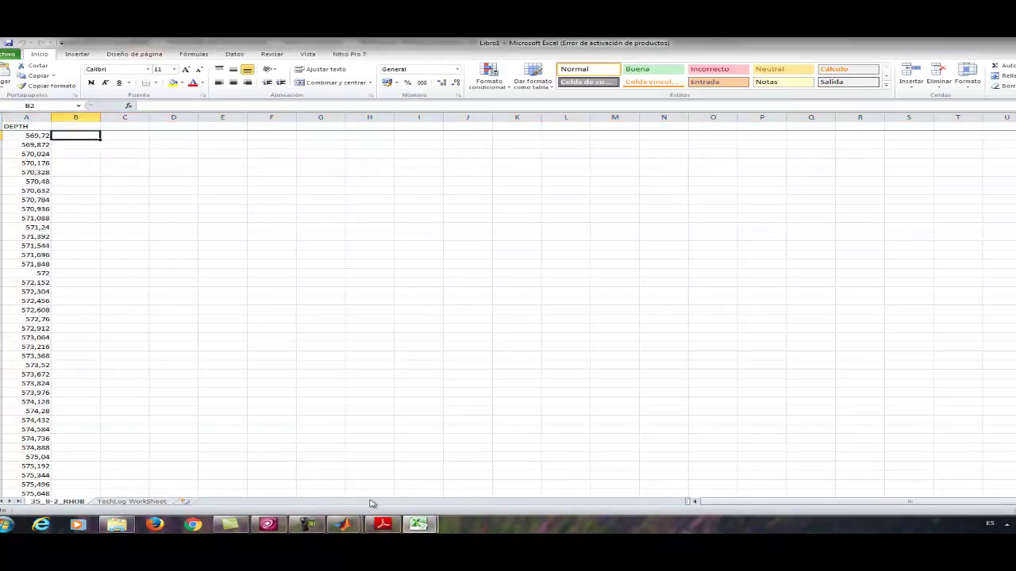
left_click(70, 140)
left_click(68, 137)
mouse_move(415, 525)
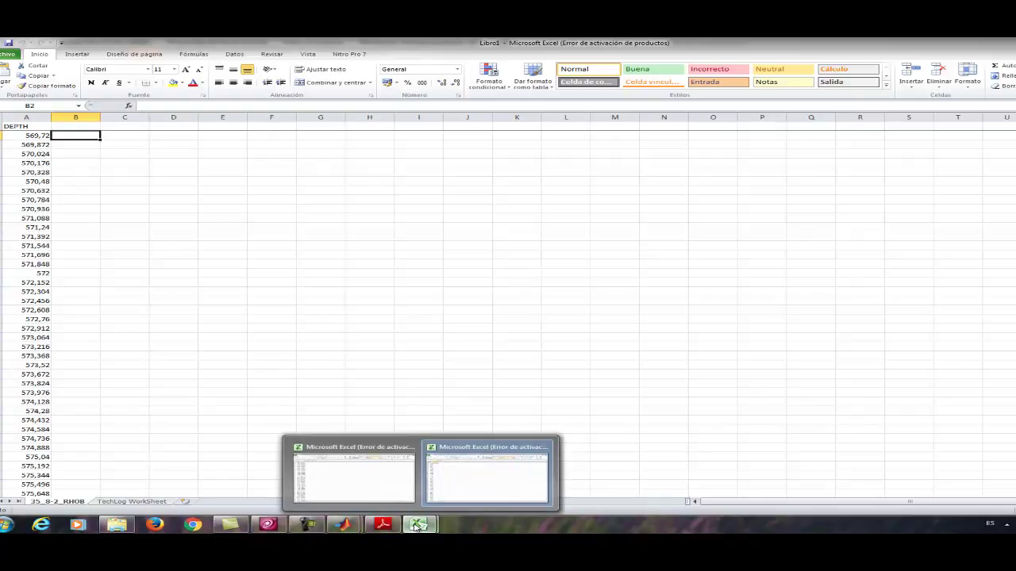
left_click(496, 480)
mouse_move(418, 523)
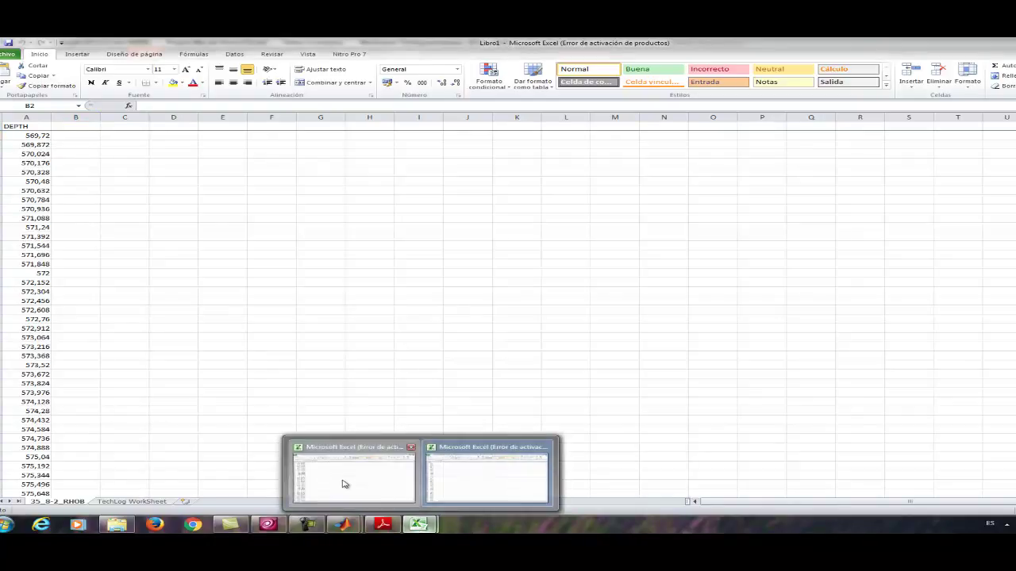
Copy the resistivity values in column B of Log_final_remuestreado and paste them into Libro1 starting at cell B2
left_click(343, 484)
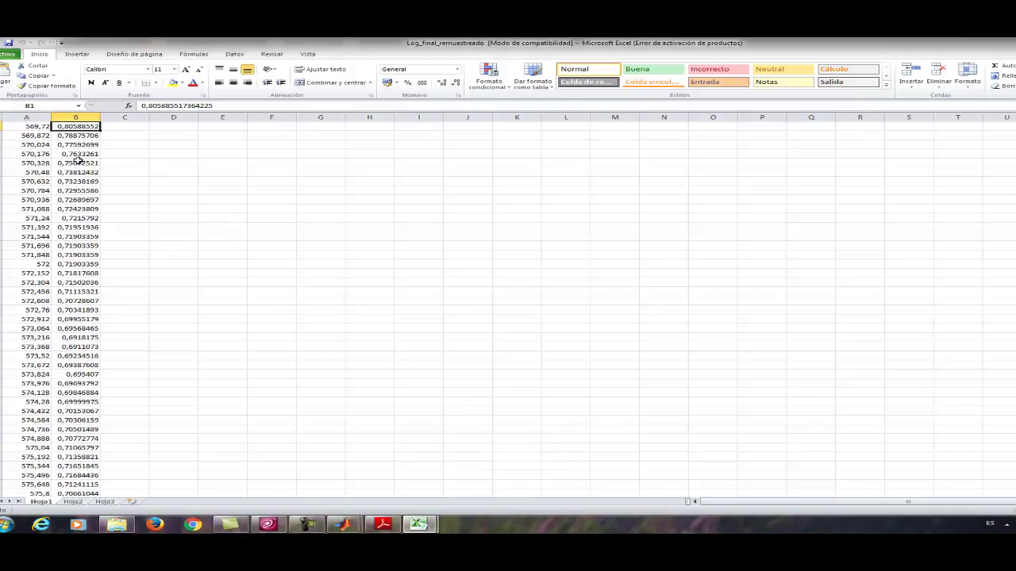
left_click(76, 119)
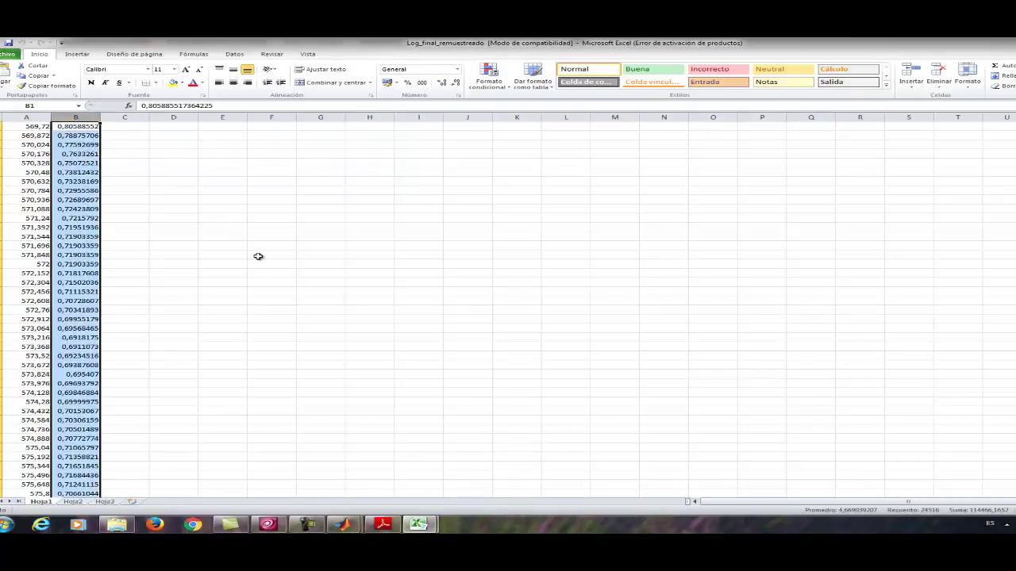
key("ctrl+c")
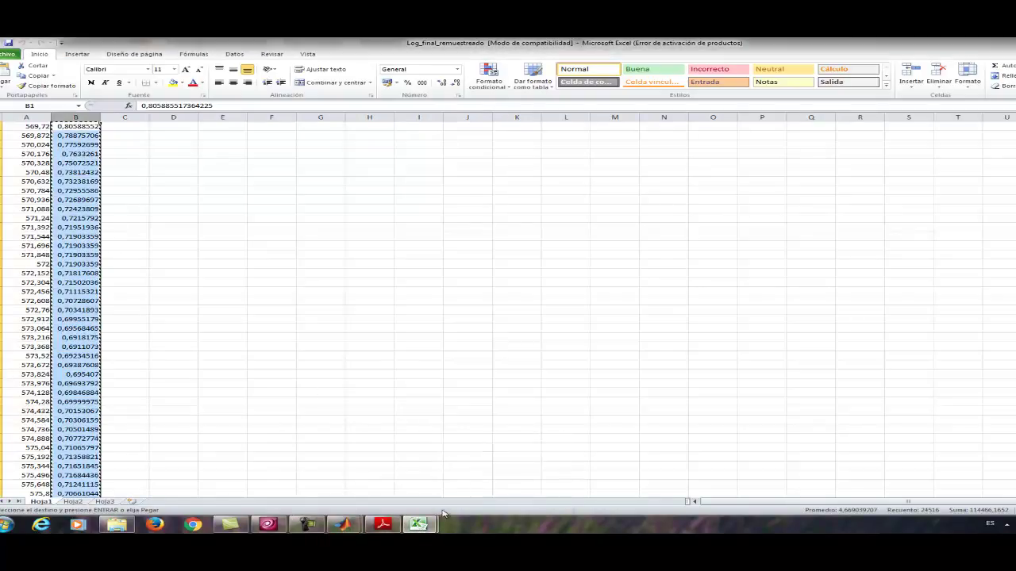
mouse_move(418, 524)
left_click(532, 460)
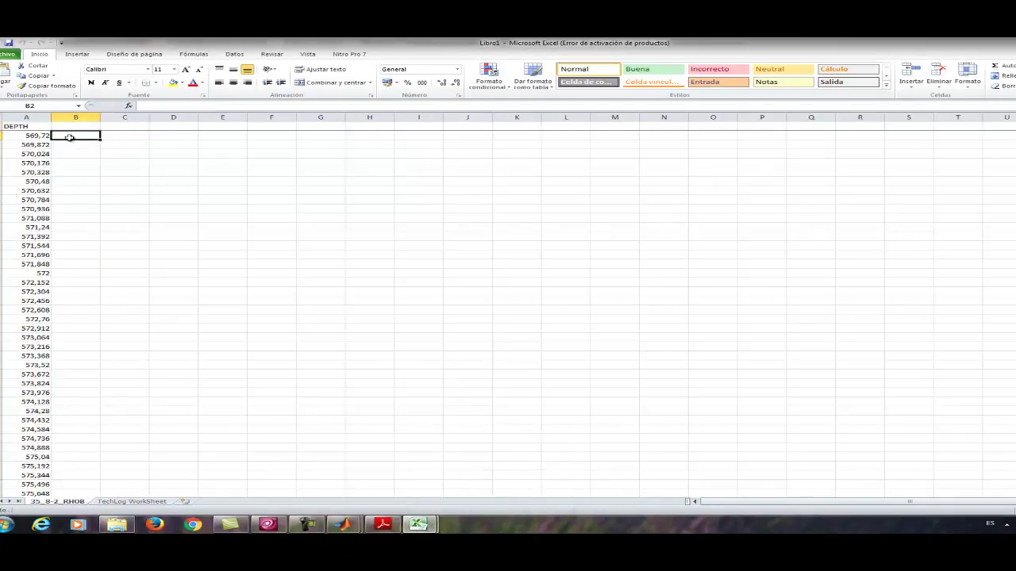
key("ctrl+v")
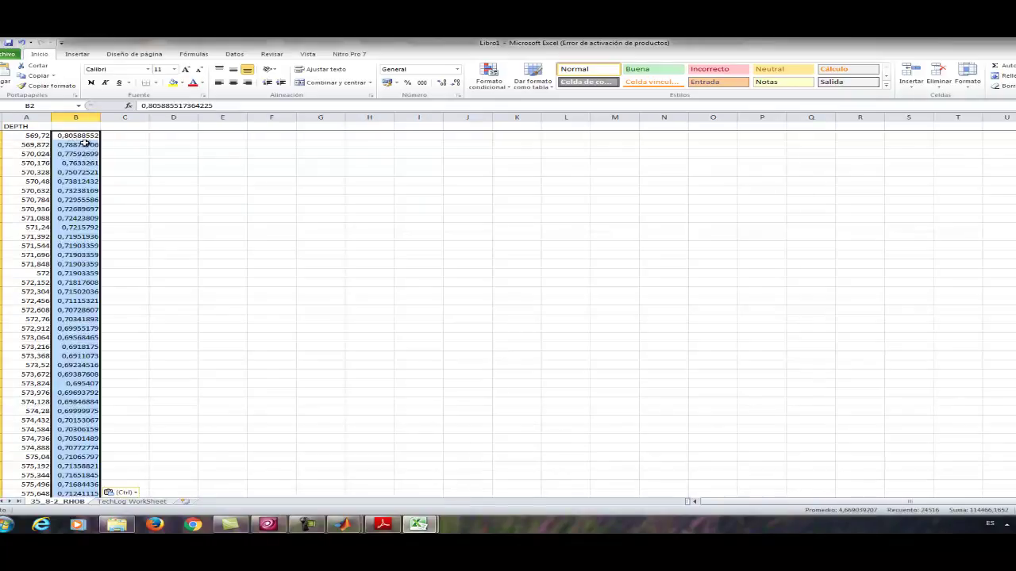
Enter the header Rt (ohm-m) in cell B1 above the pasted resistivity values
left_click(79, 127)
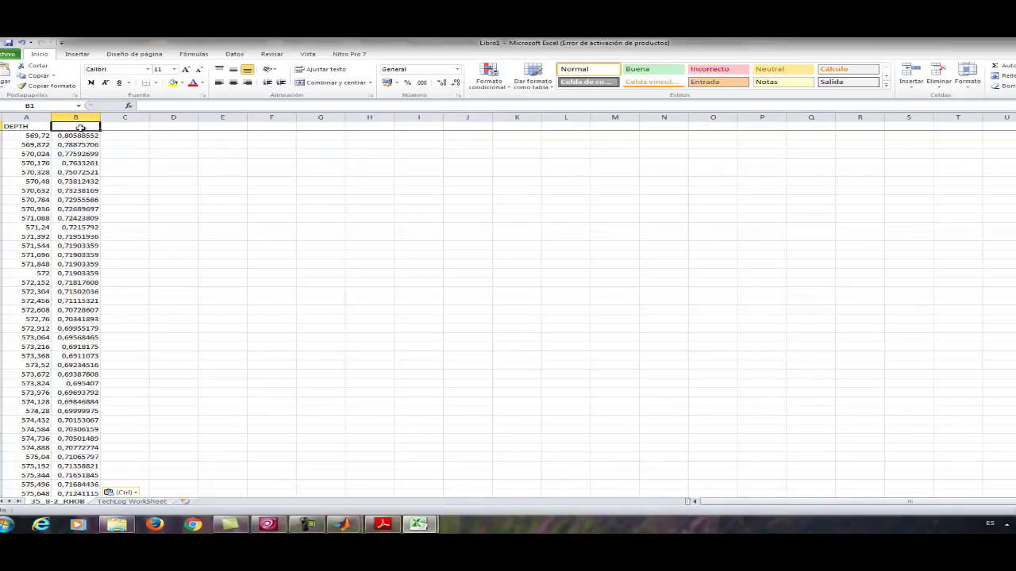
type("Rt (ohm-m")
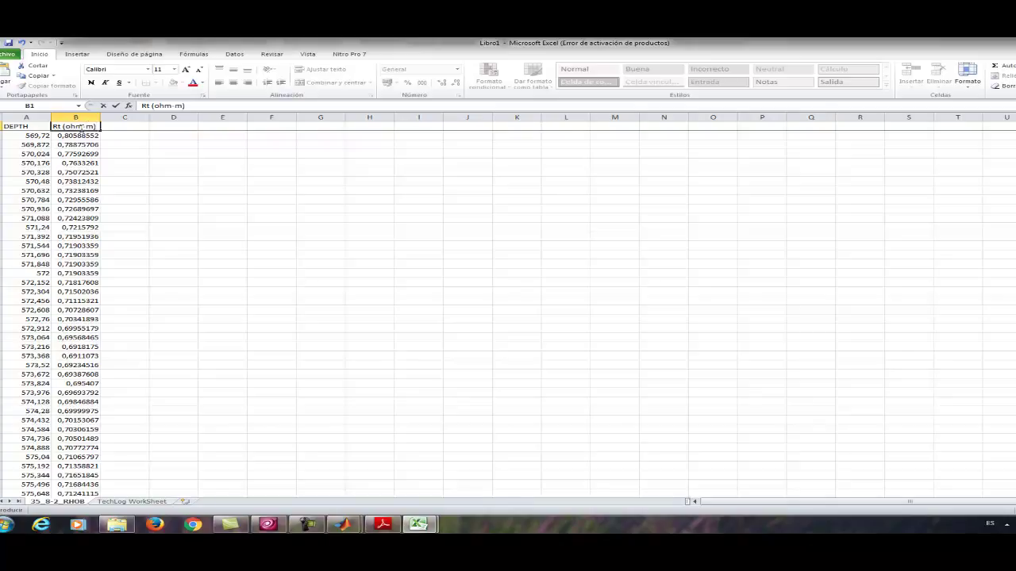
left_click(111, 227)
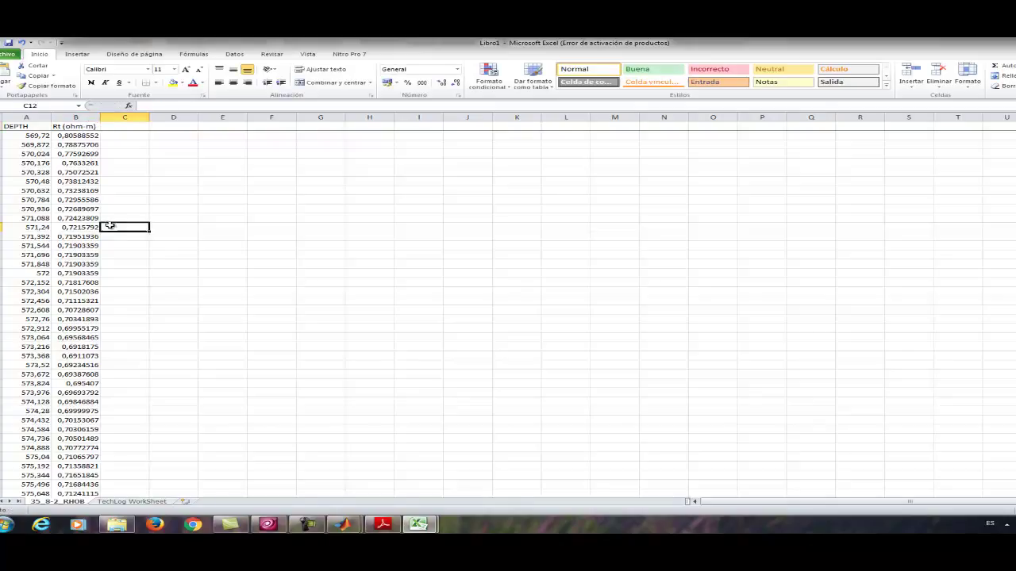
Switch to Techlog, import the Excel resistivity column into the Data editor, save all variables to the RHOB dataset, and close the table
left_click(310, 527)
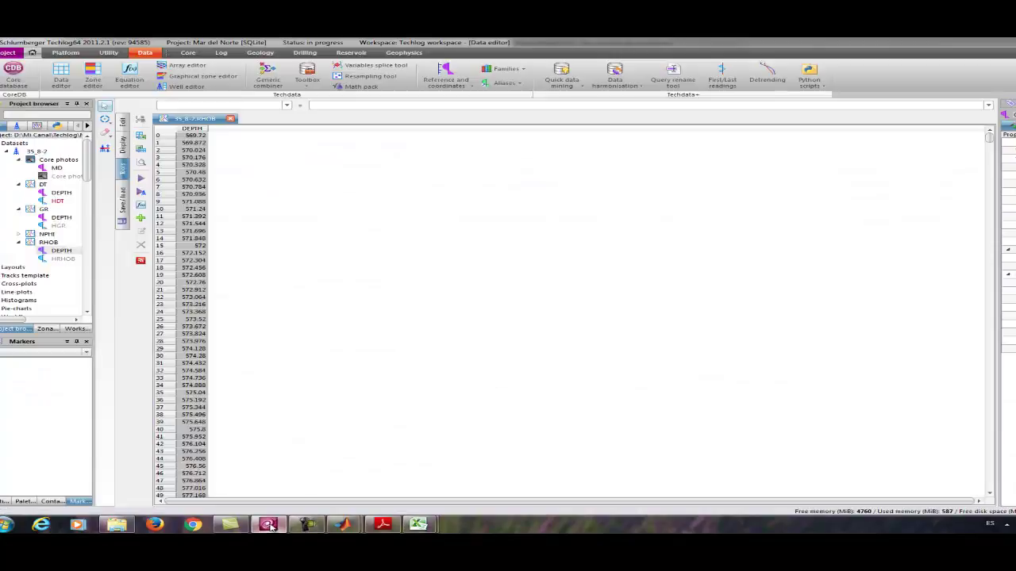
left_click(141, 149)
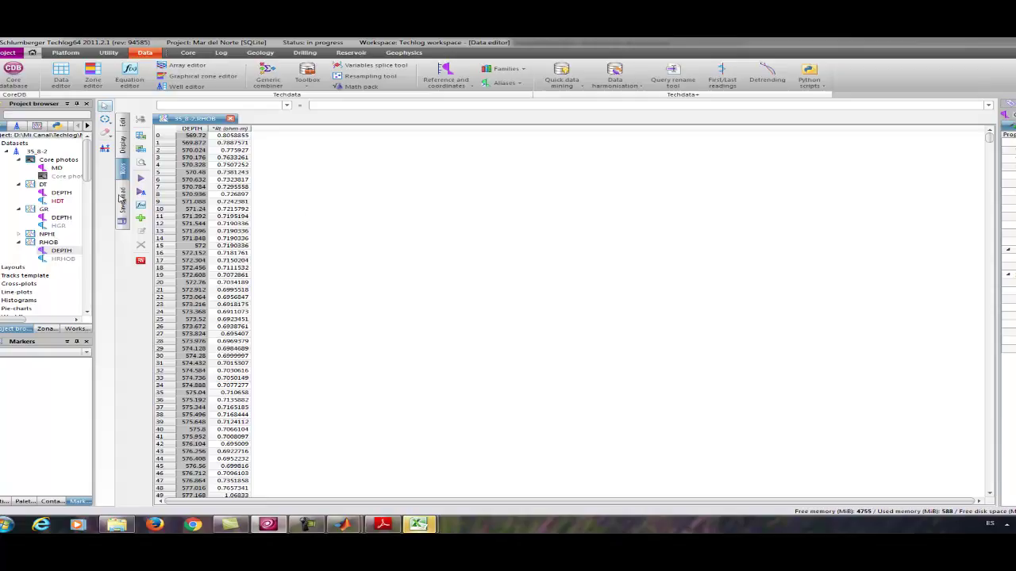
left_click(122, 198)
left_click(141, 119)
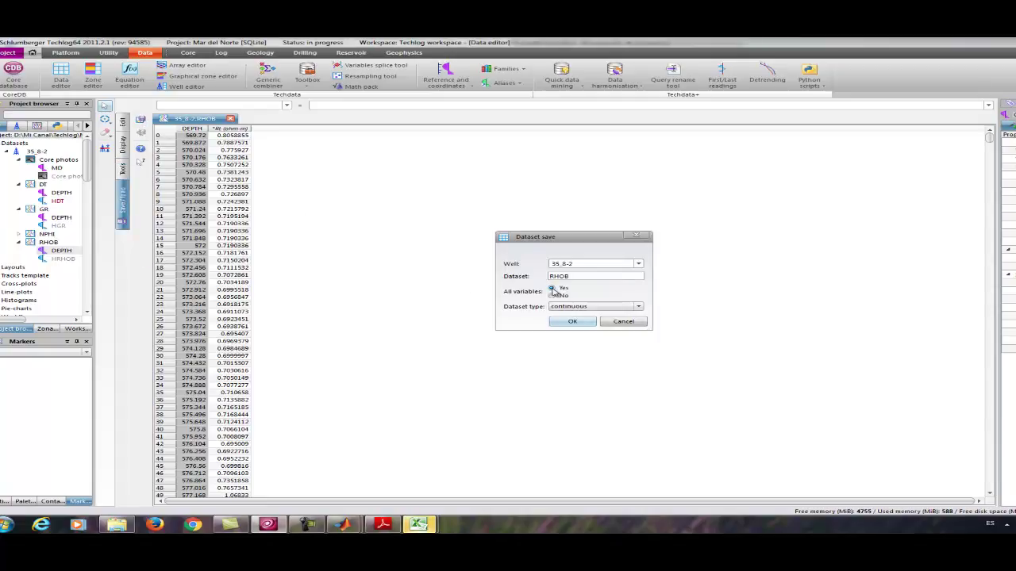
left_click(578, 321)
left_click(551, 299)
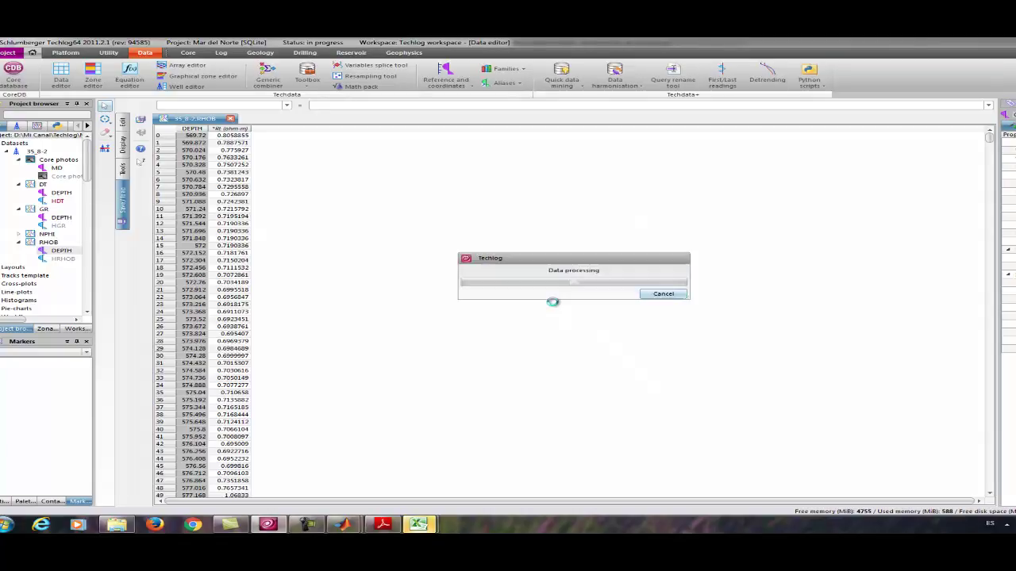
left_click(230, 119)
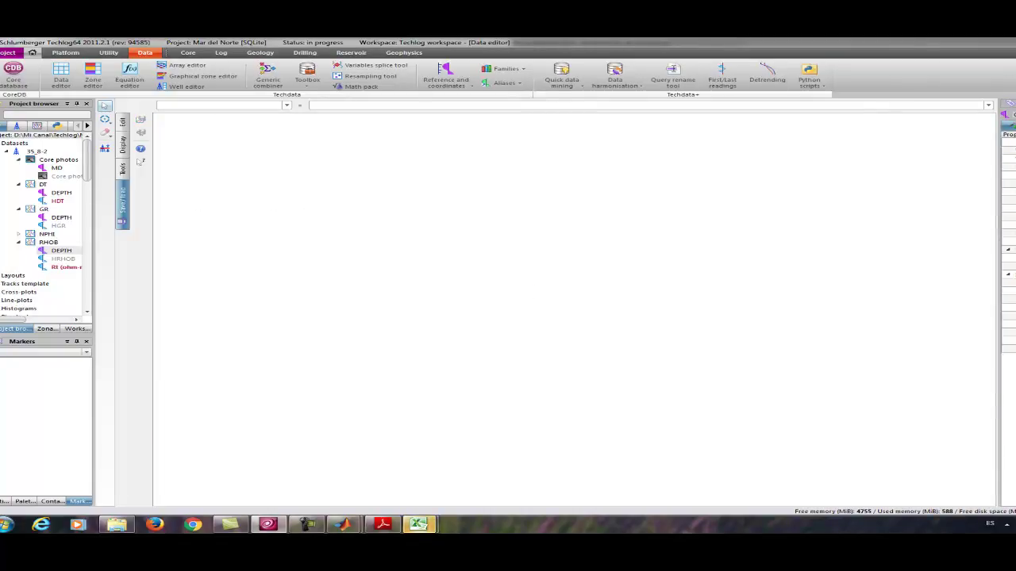
Assign the Rt (ohm-m) variable in the RHOB dataset to the Resistivity main family
left_click(64, 267)
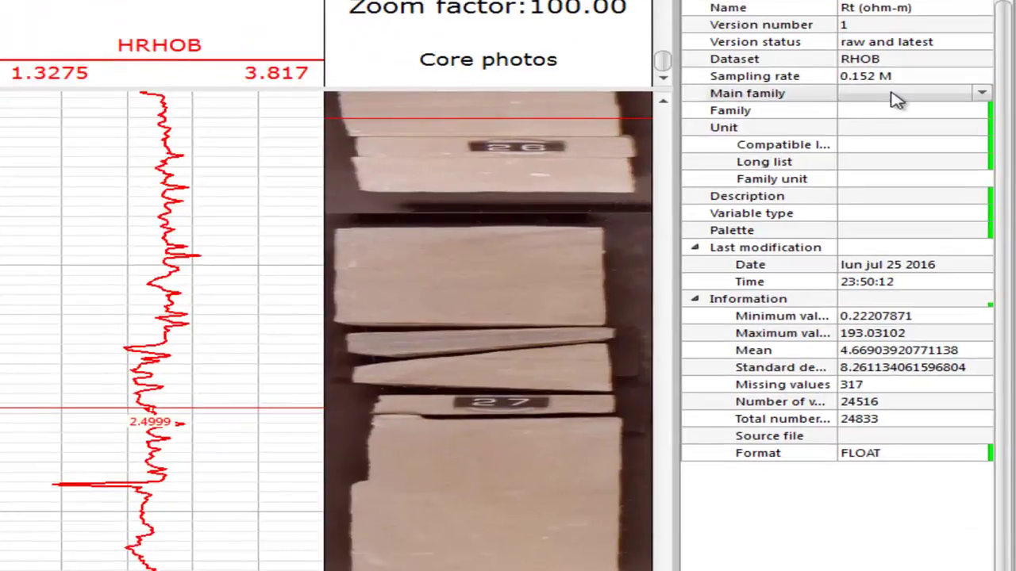
left_click(896, 96)
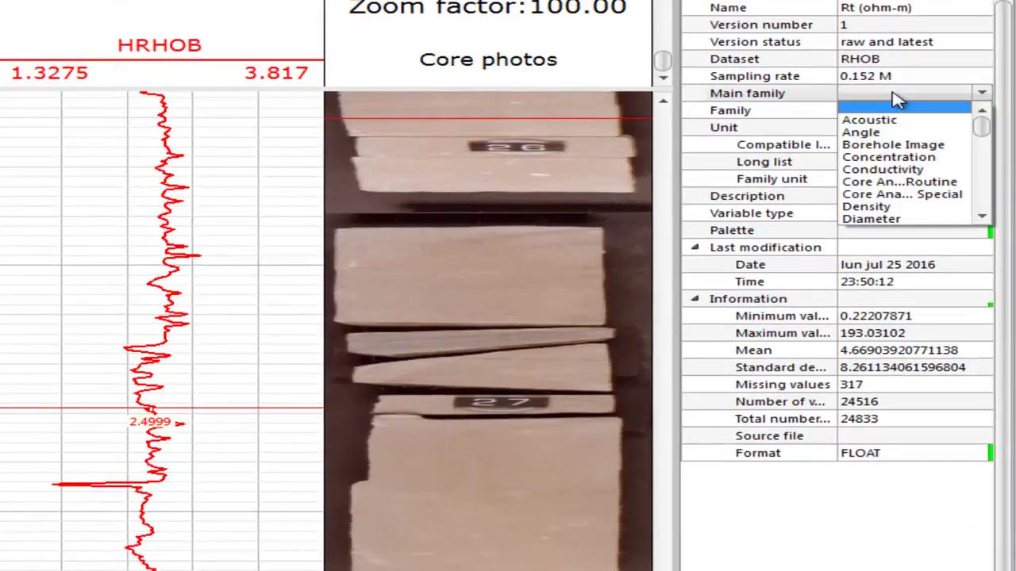
key("r")
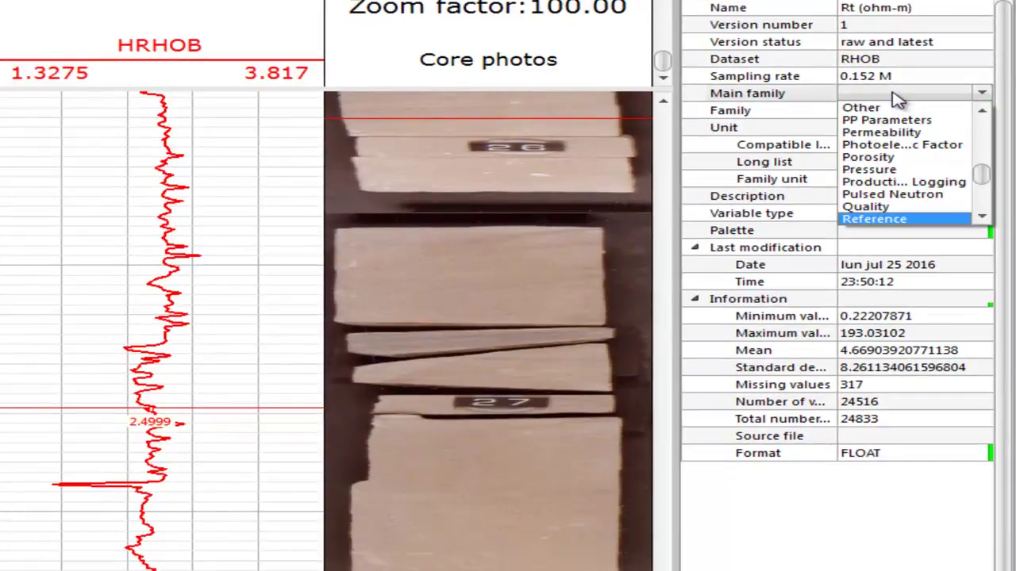
left_click(981, 217)
left_click(981, 219)
left_click(984, 226)
left_click(889, 206)
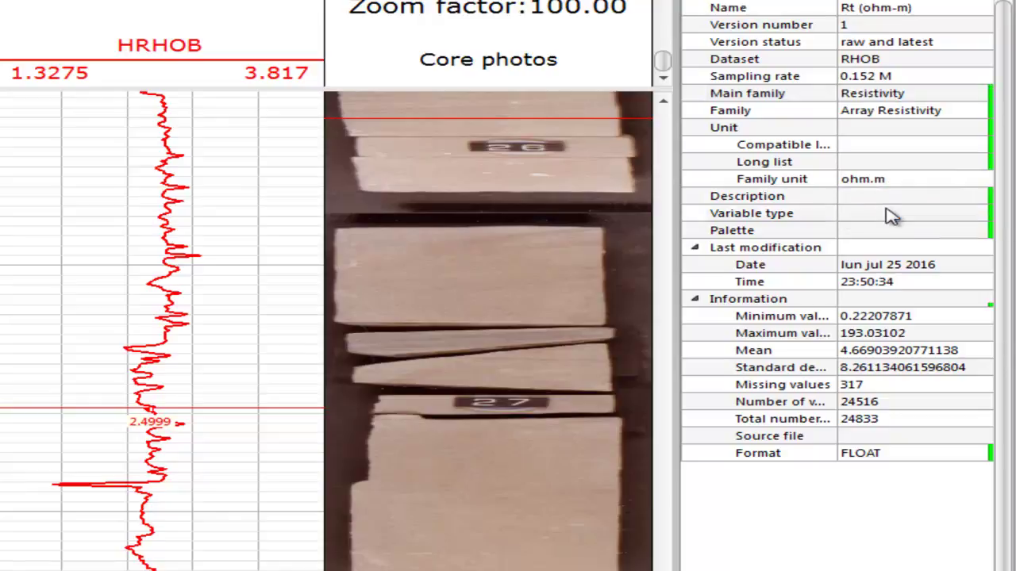
Set the unit of the Rt (ohm-m) variable to ohm.m from the compatible units
left_click(923, 129)
left_click(922, 129)
left_click(902, 152)
left_click(909, 146)
left_click(909, 146)
left_click(910, 144)
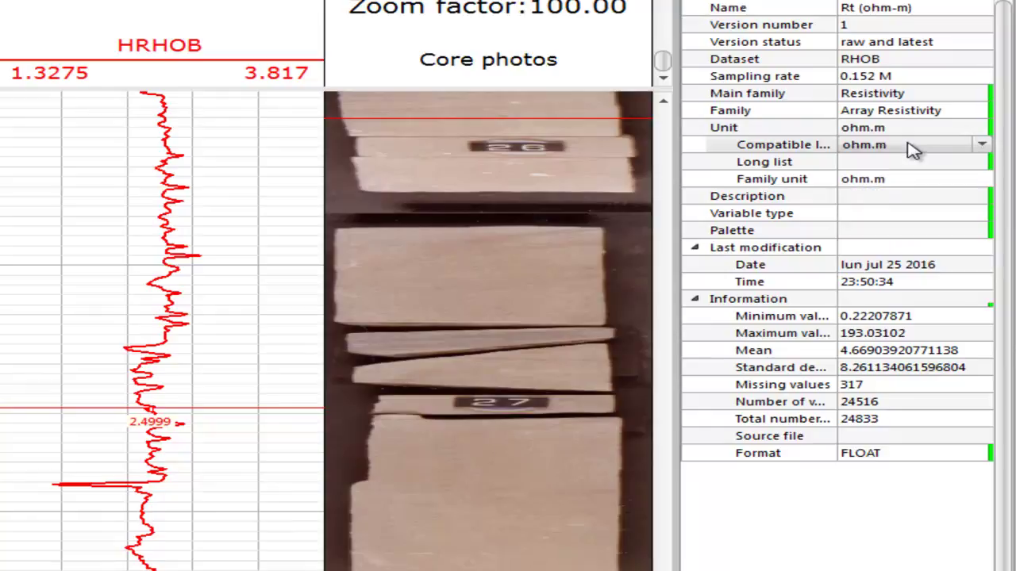
left_click(909, 161)
left_click(910, 145)
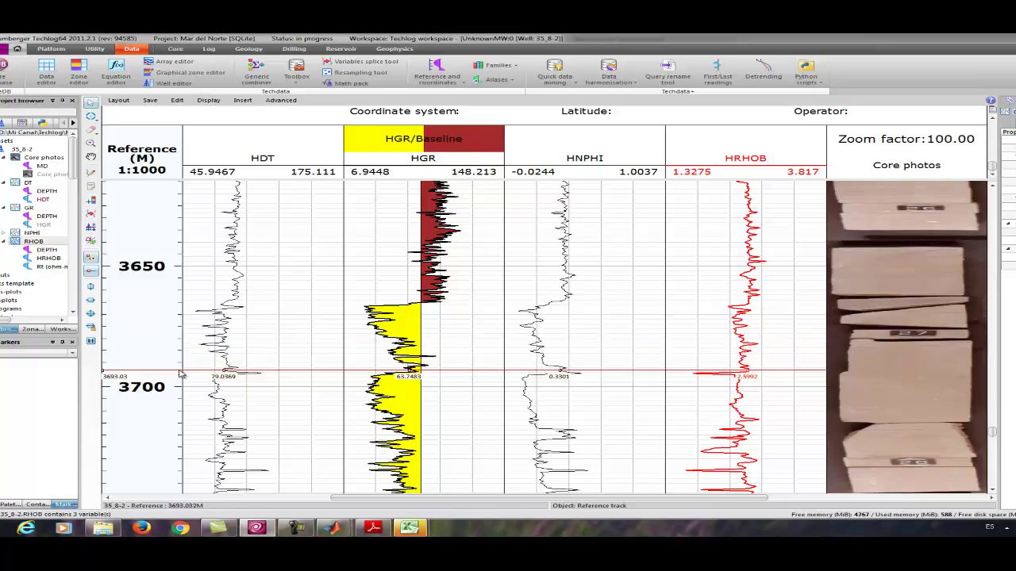
Add the Rt (ohm-m) curve as a new track after the core photos and fit the tracks to the layout width
left_click_drag(512, 500, 572, 506)
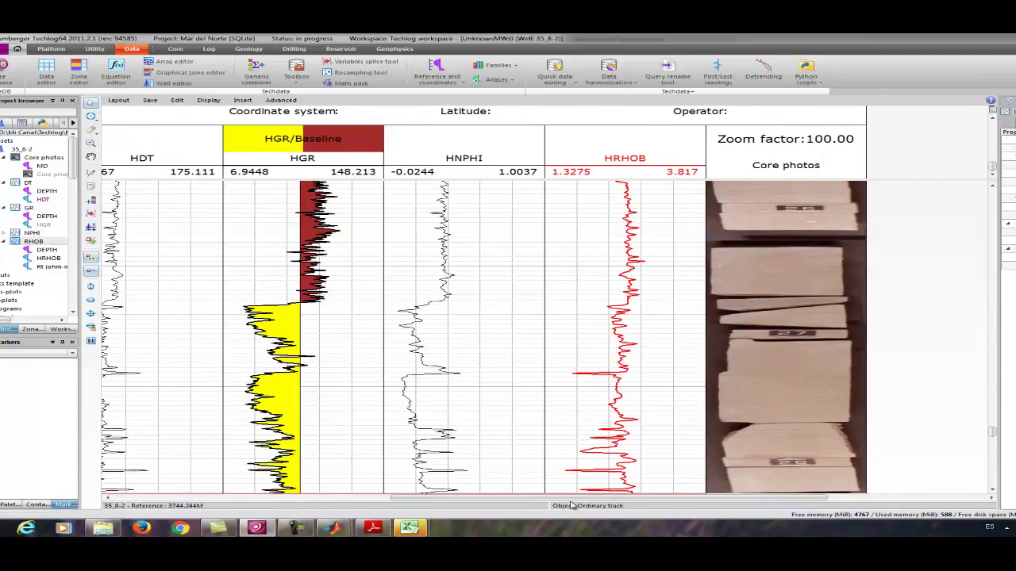
left_click_drag(44, 270, 902, 331)
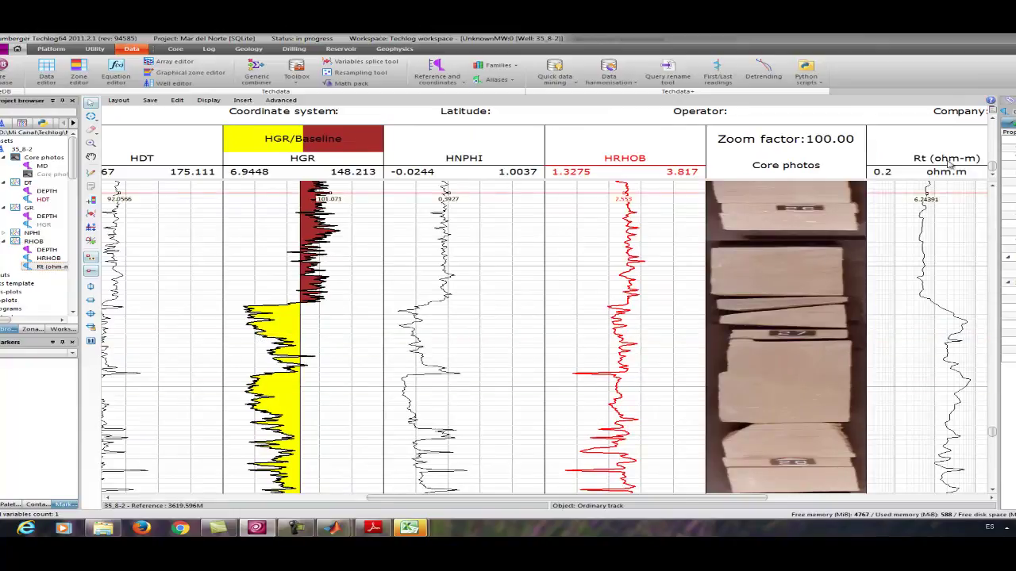
left_click(90, 301)
Set the Rt (ohm-m) curve's lower limit to 0.2 and upper limit to 100 ohm.m
left_click(934, 163)
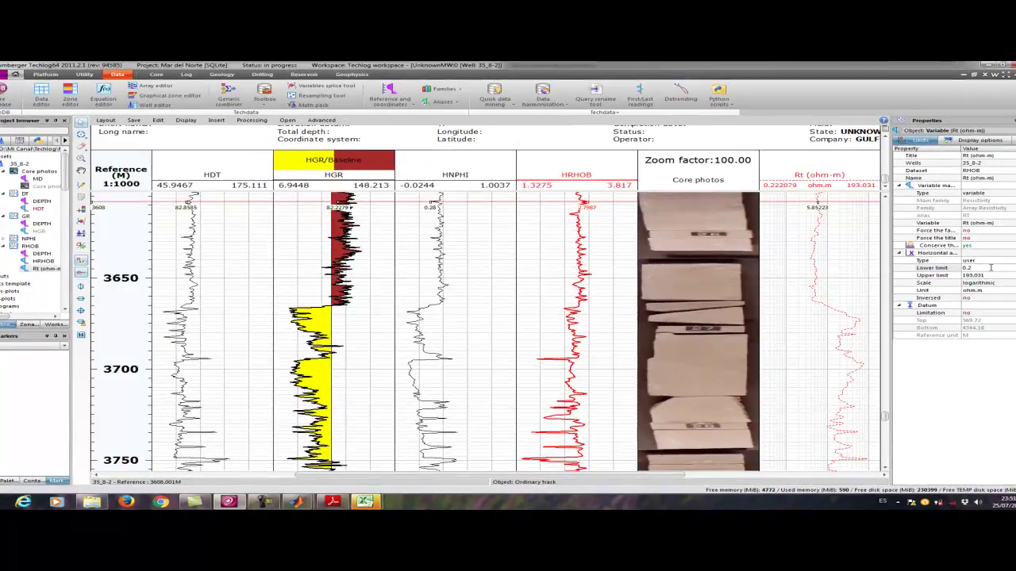
left_click(984, 275)
type("100")
key("Return")
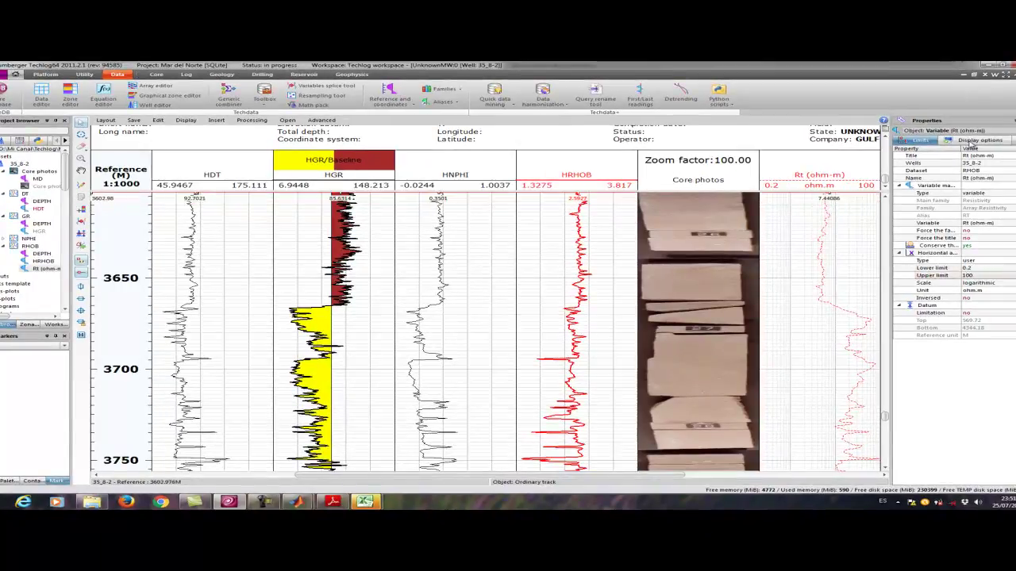
Open the colour selection for the Rt (ohm-m) curve in its display options
left_click(980, 141)
left_click(978, 172)
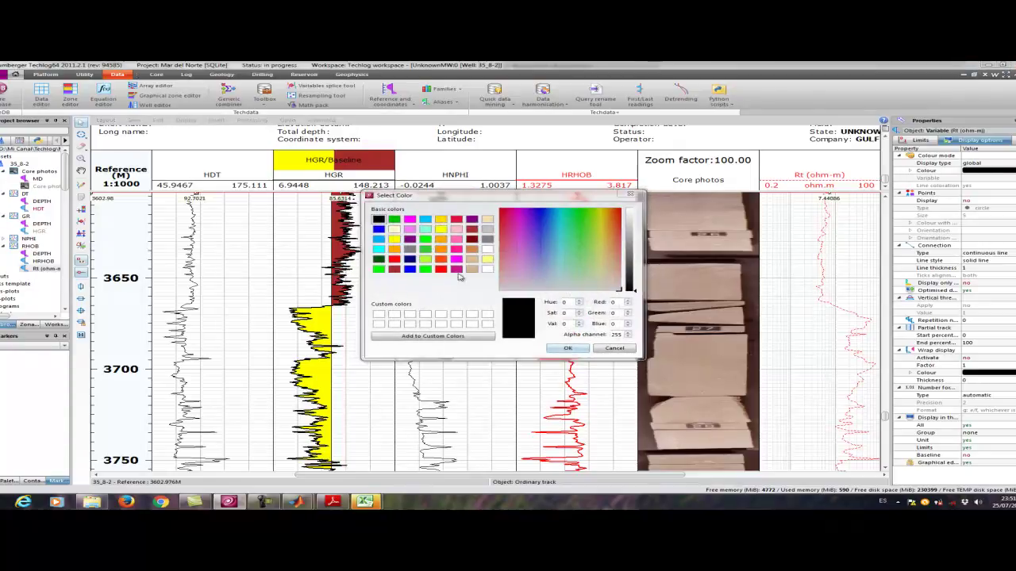